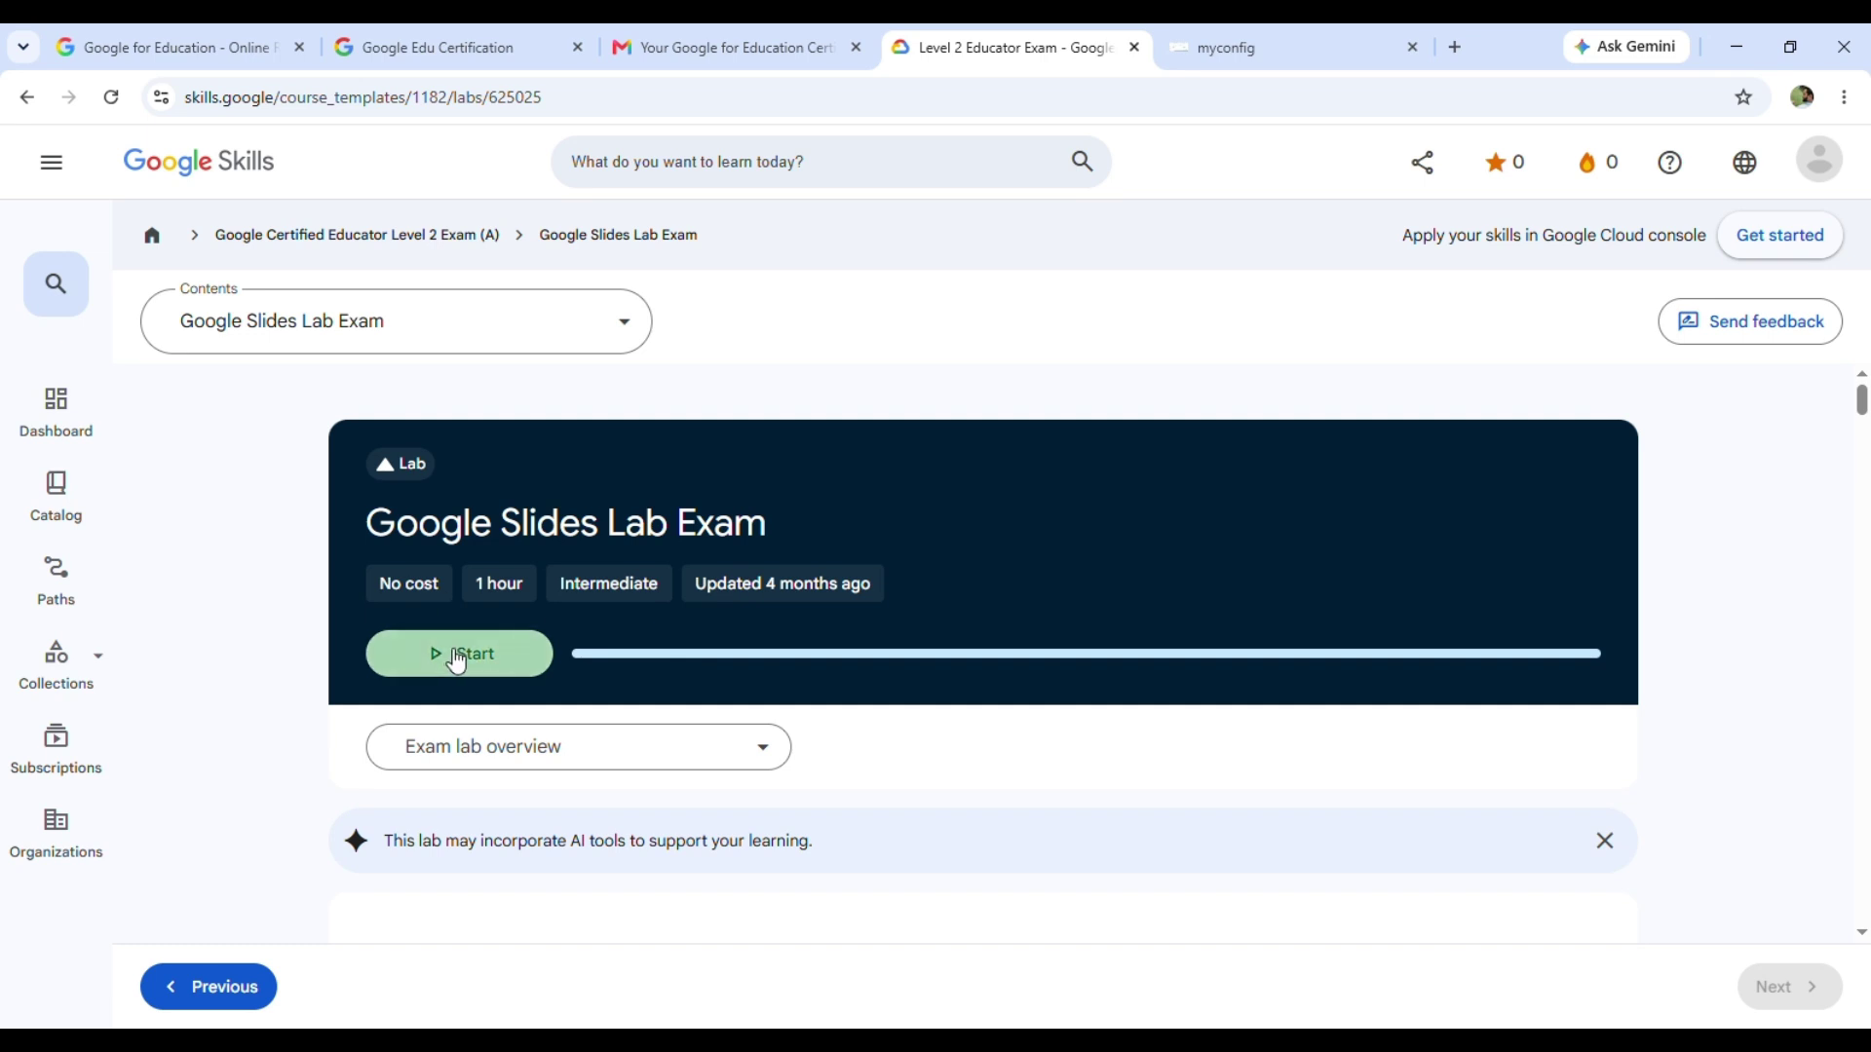
# Start the Google Slides Lab Exam, complete the human verification and confirm ending all existing labs.
pyautogui.click(440, 653)
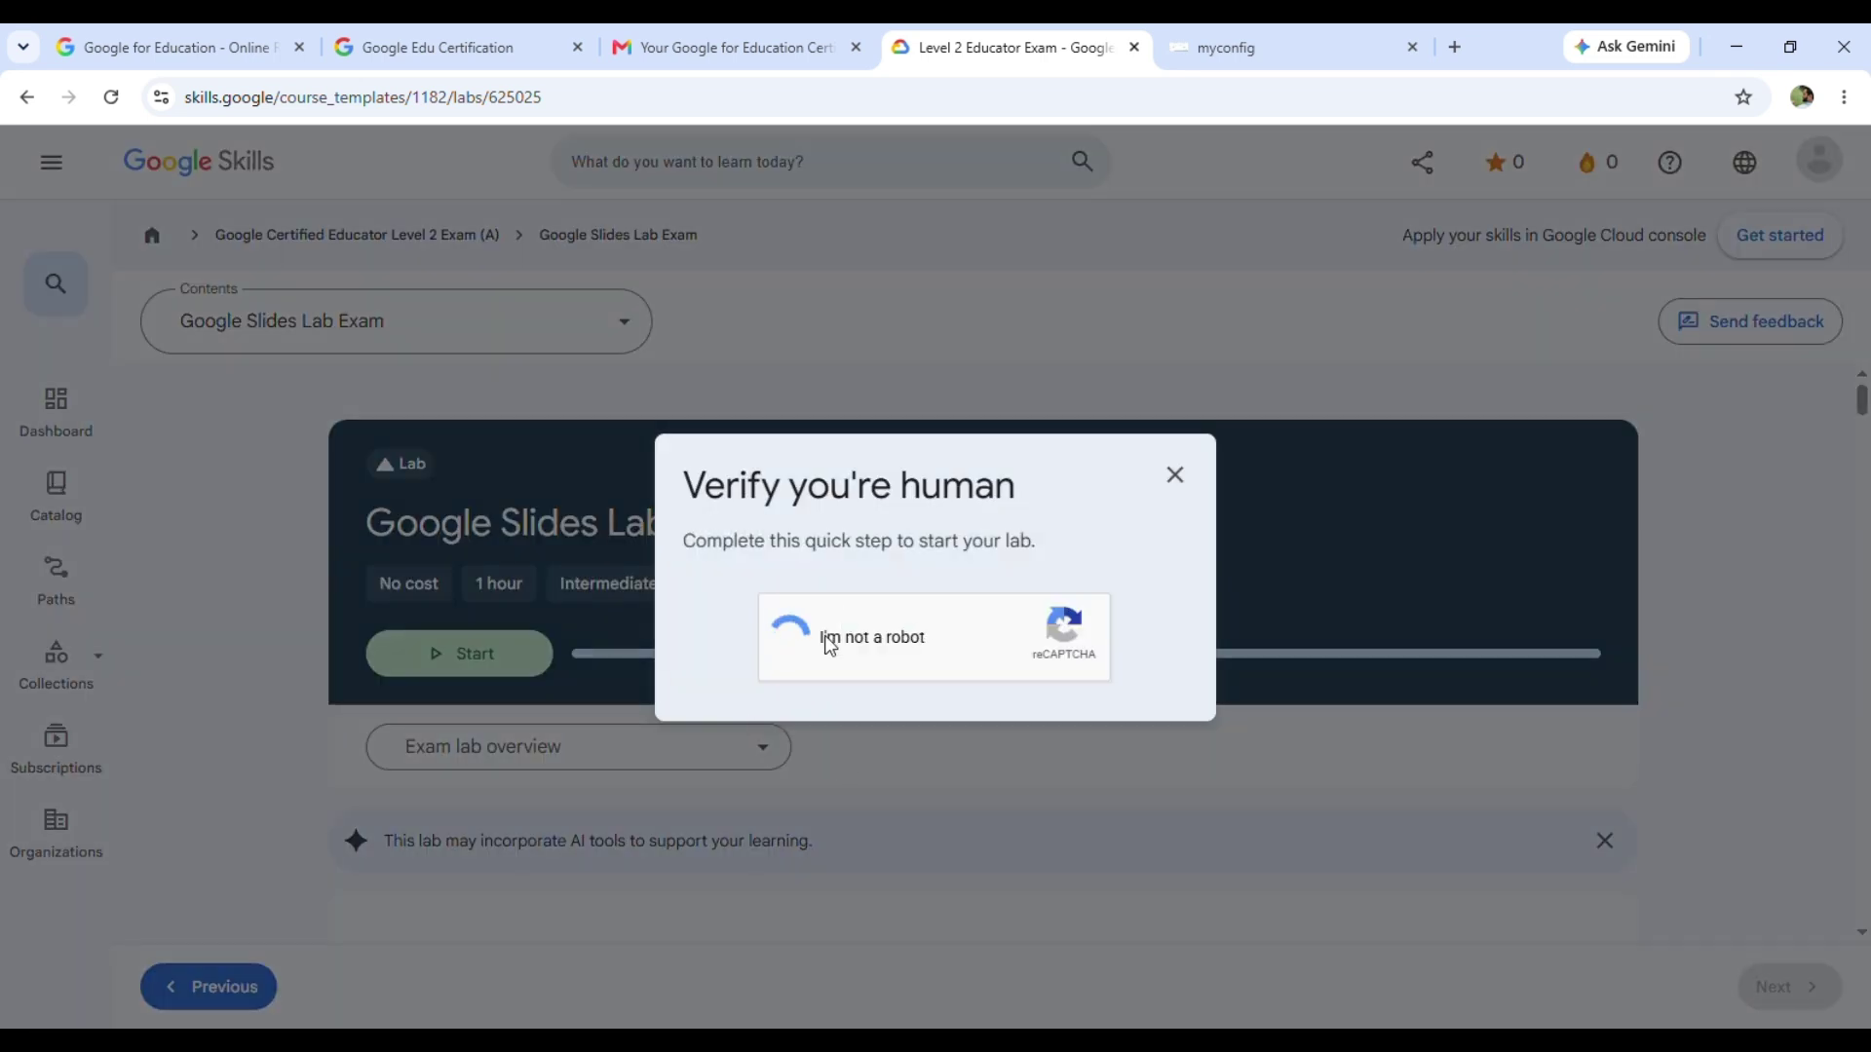
pyautogui.click(1109, 615)
pyautogui.click(1223, 615)
pyautogui.click(1223, 728)
pyautogui.click(1109, 728)
pyautogui.click(1109, 841)
pyautogui.click(1223, 841)
pyautogui.click(1219, 940)
pyautogui.click(882, 728)
pyautogui.click(1109, 841)
pyautogui.click(1218, 940)
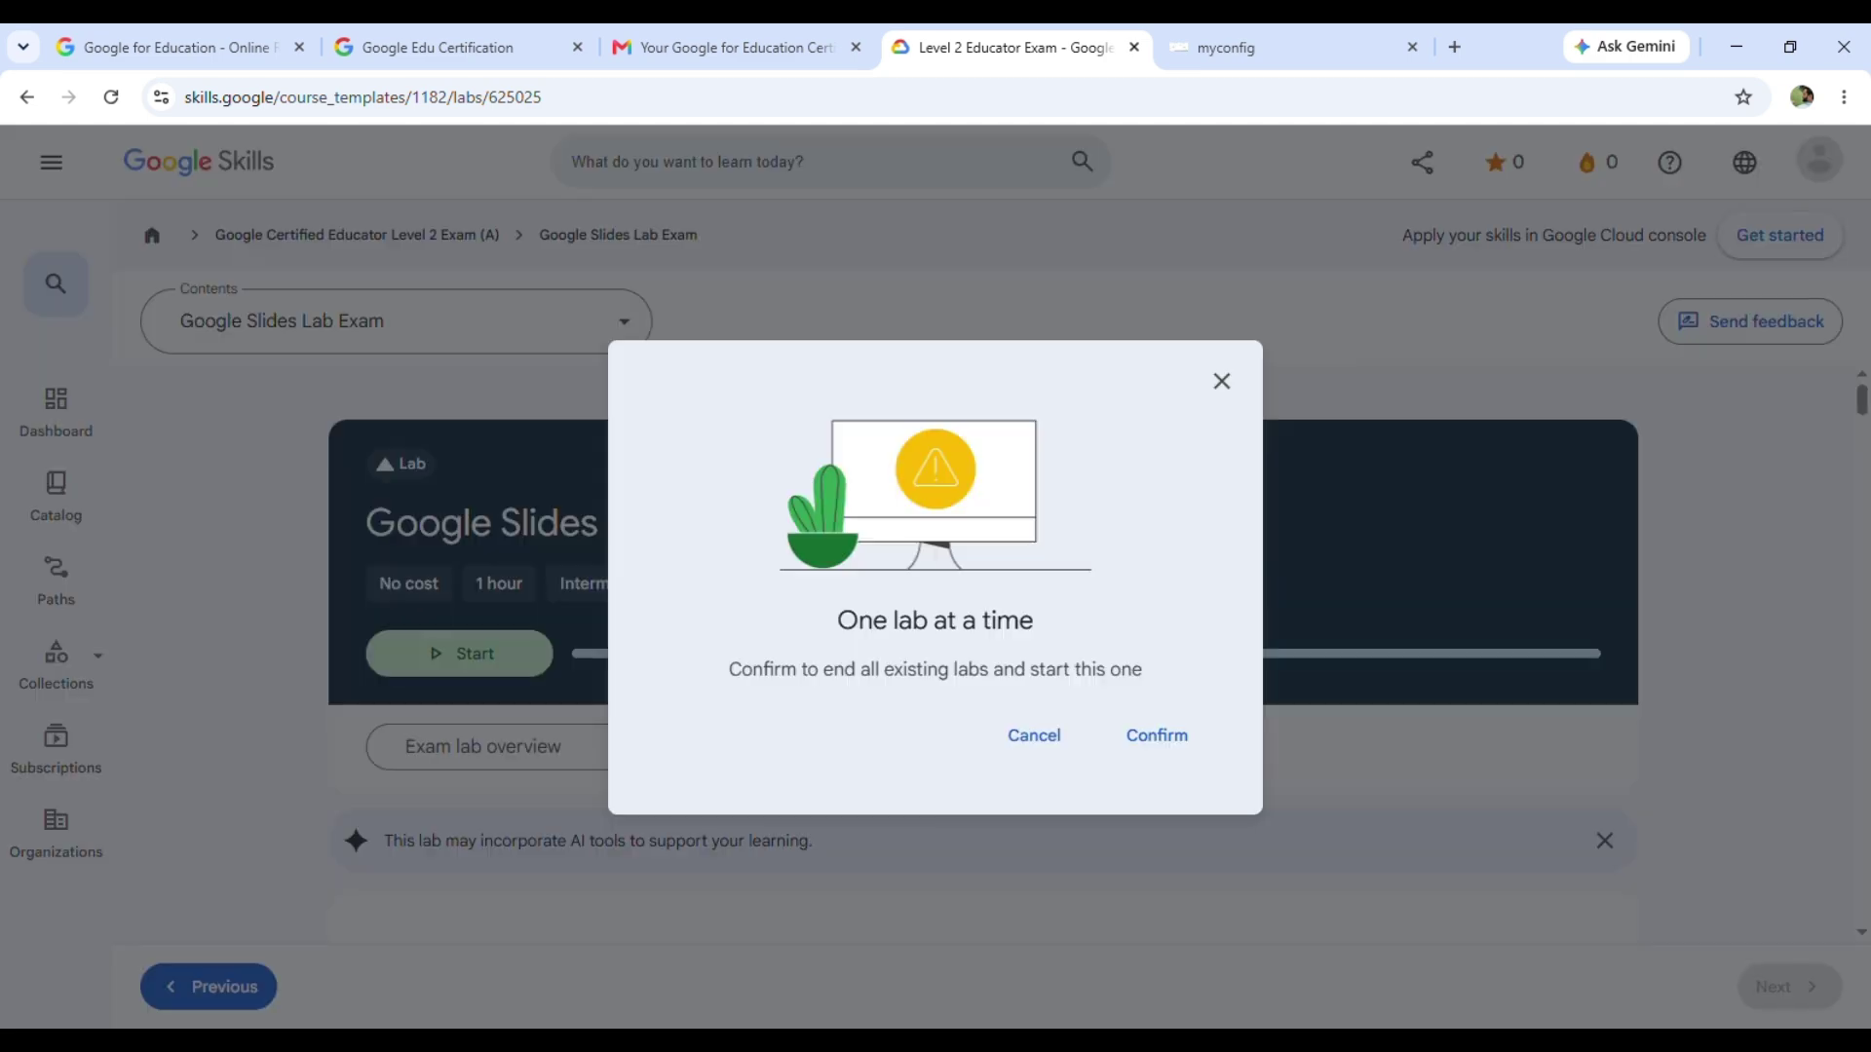
pyautogui.click(1157, 735)
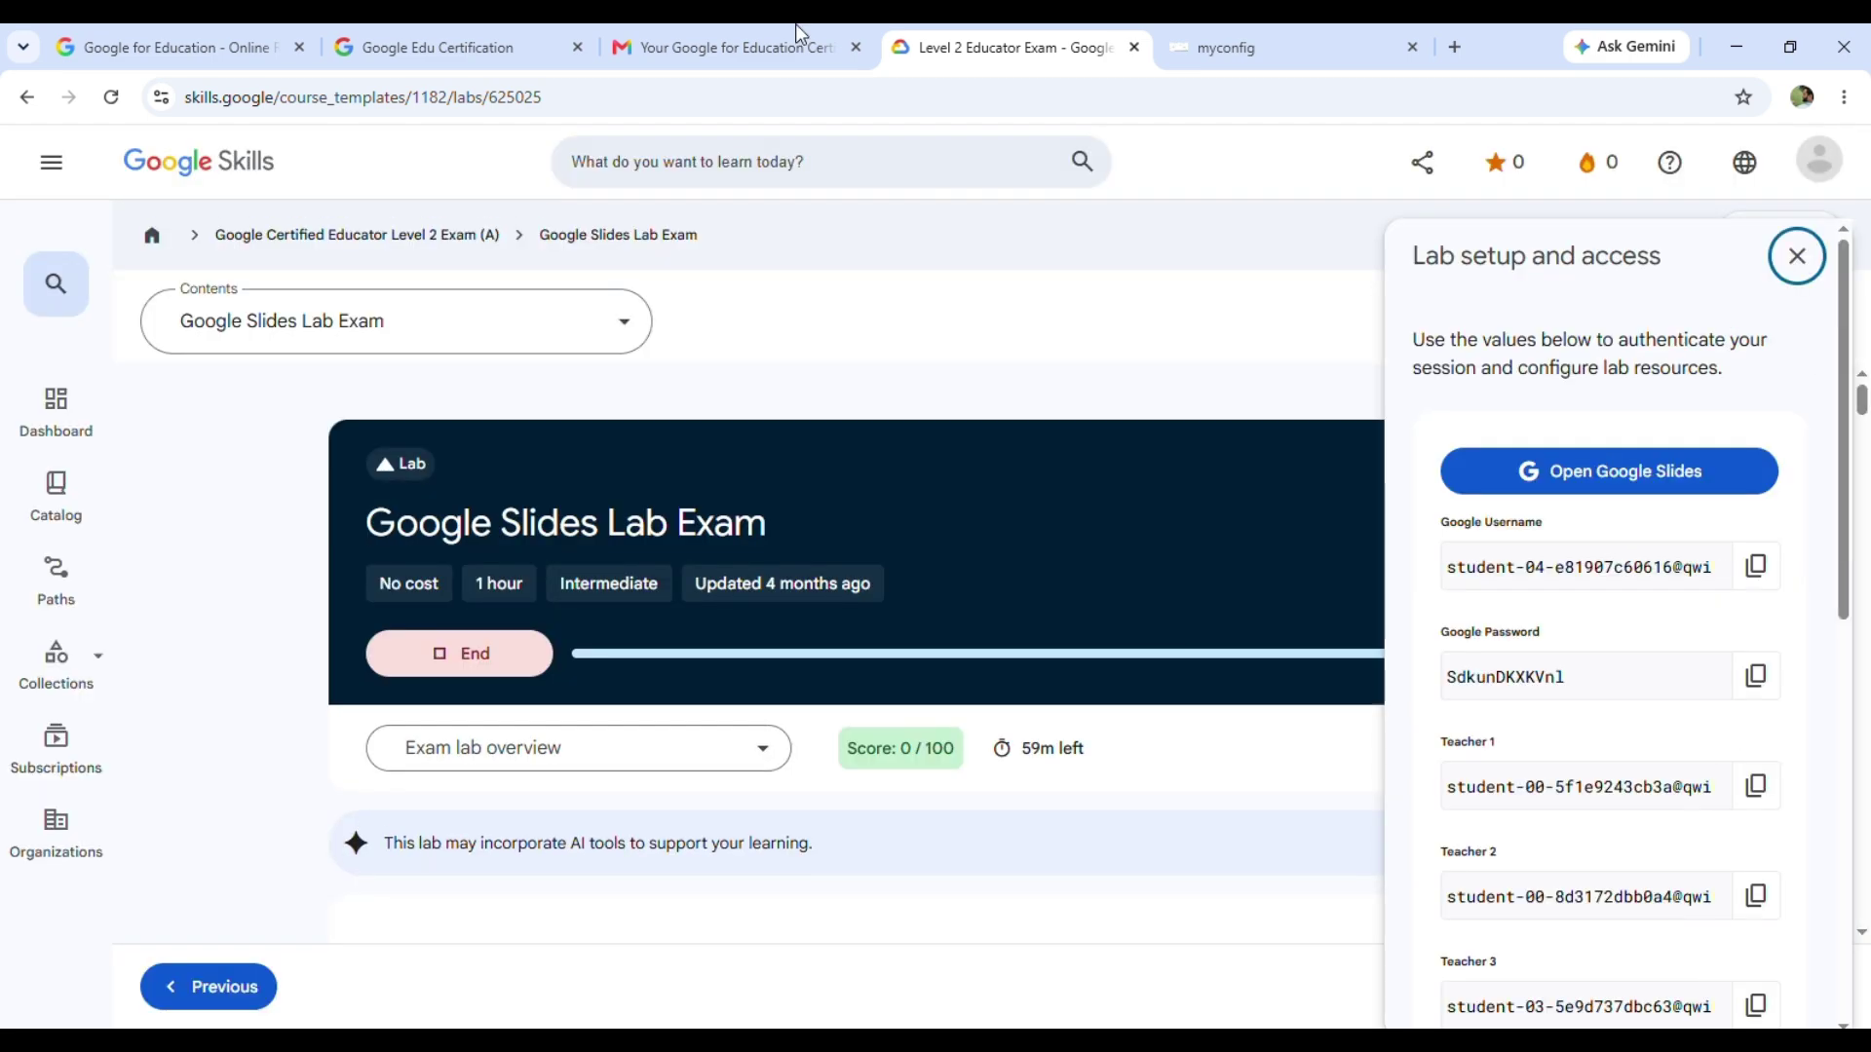
# Close the old remote desktop tab and open the lab's Remote Web Browser address in a new tab.
pyautogui.click(1412, 47)
pyautogui.scroll(-5, 1608, 633)
pyautogui.click(1755, 788)
pyautogui.click(1177, 47)
pyautogui.hotkey('ctrl', 'v')
pyautogui.press('Return')
# Review the Task 1 instructions, copy the lab's Google username and switch to the remote desktop.
pyautogui.click(1052, 44)
pyautogui.scroll(-10, 794, 677)
pyautogui.scroll(-1, 799, 677)
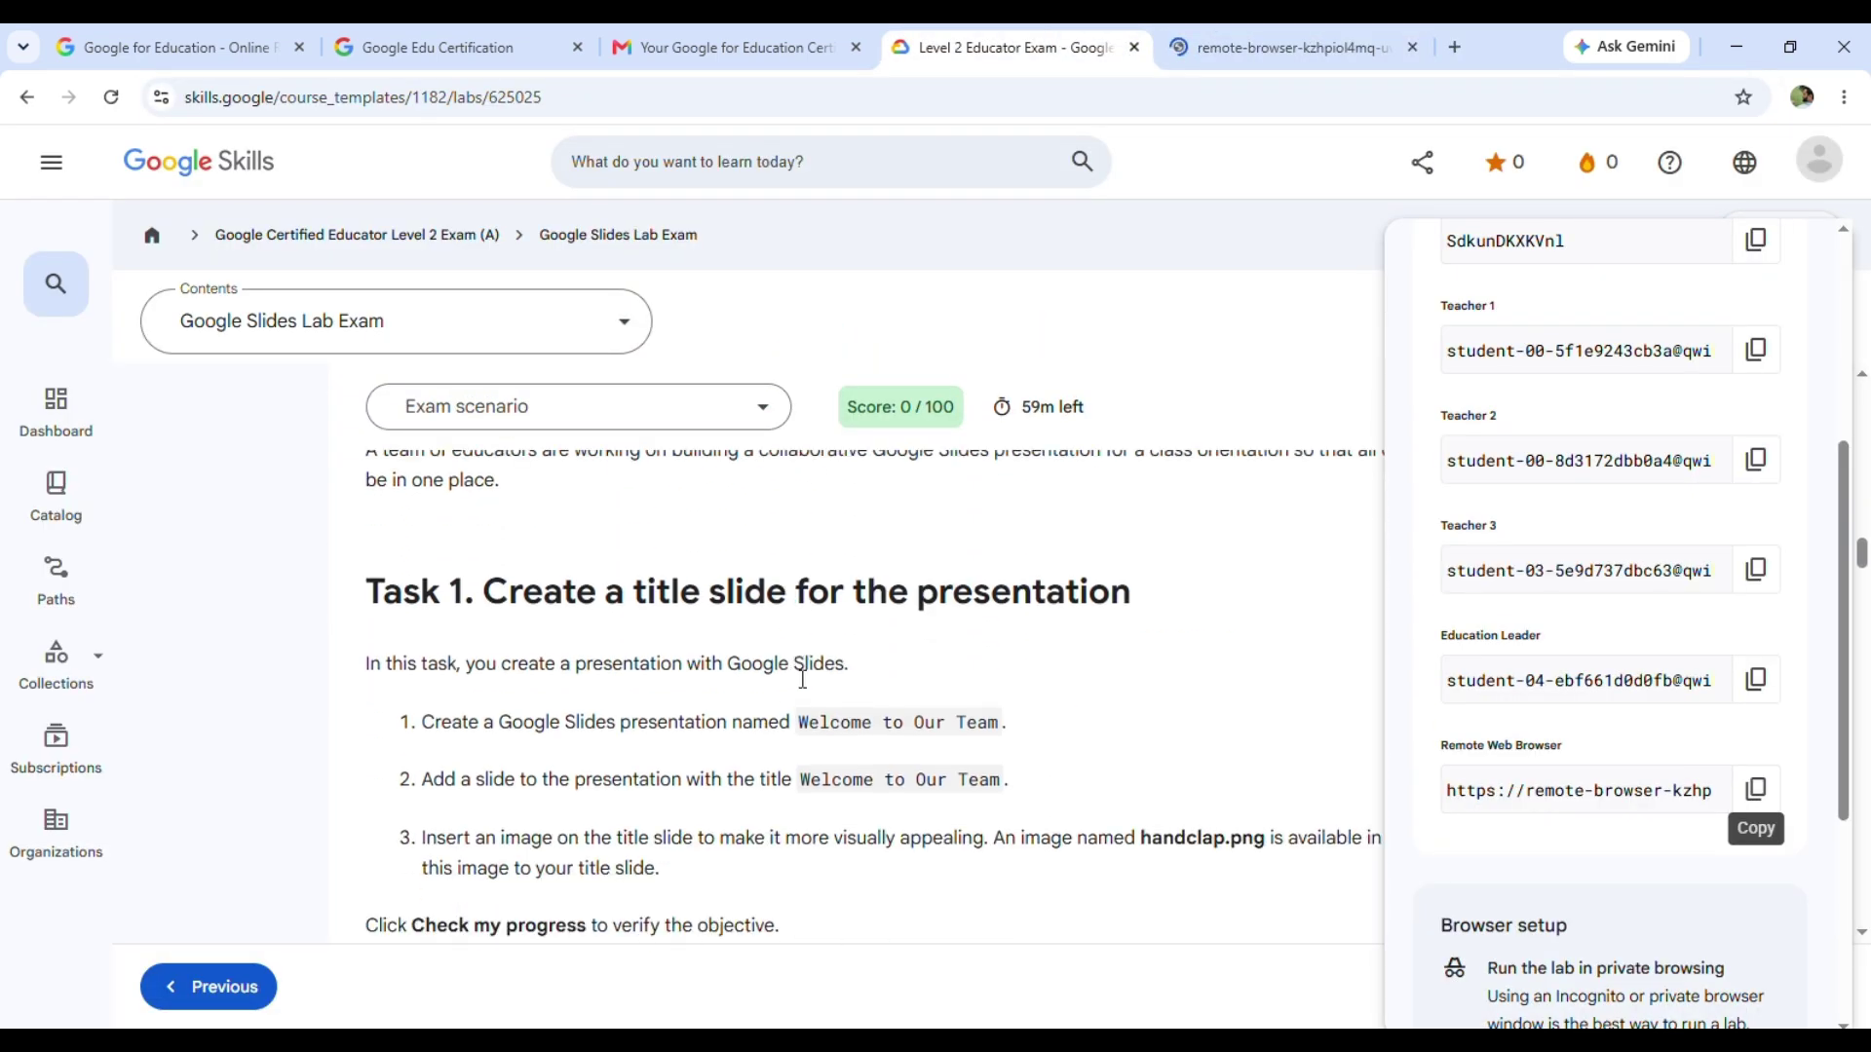
pyautogui.scroll(5, 1634, 539)
pyautogui.click(1756, 565)
pyautogui.click(1286, 47)
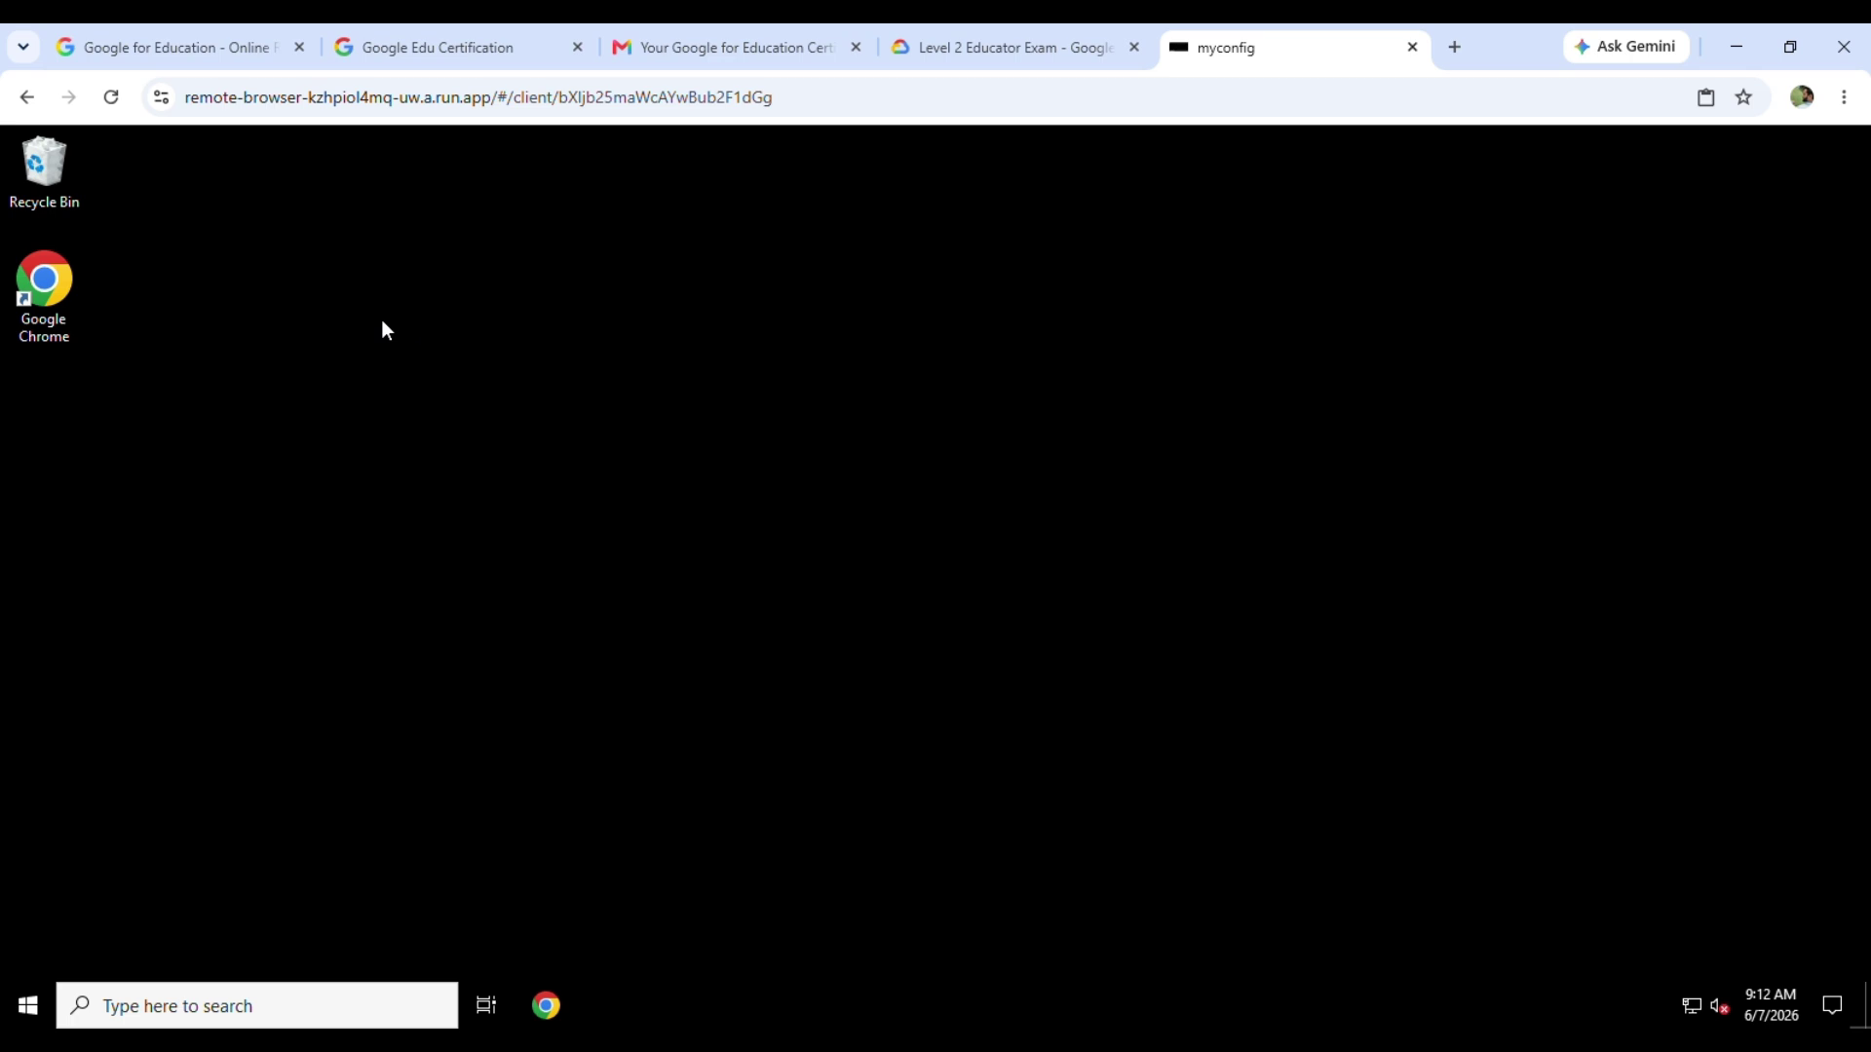
# Search for "google slides" in the remote desktop's Chrome, open its sign-in page and enter the lab's Google username.
pyautogui.write('google slides')
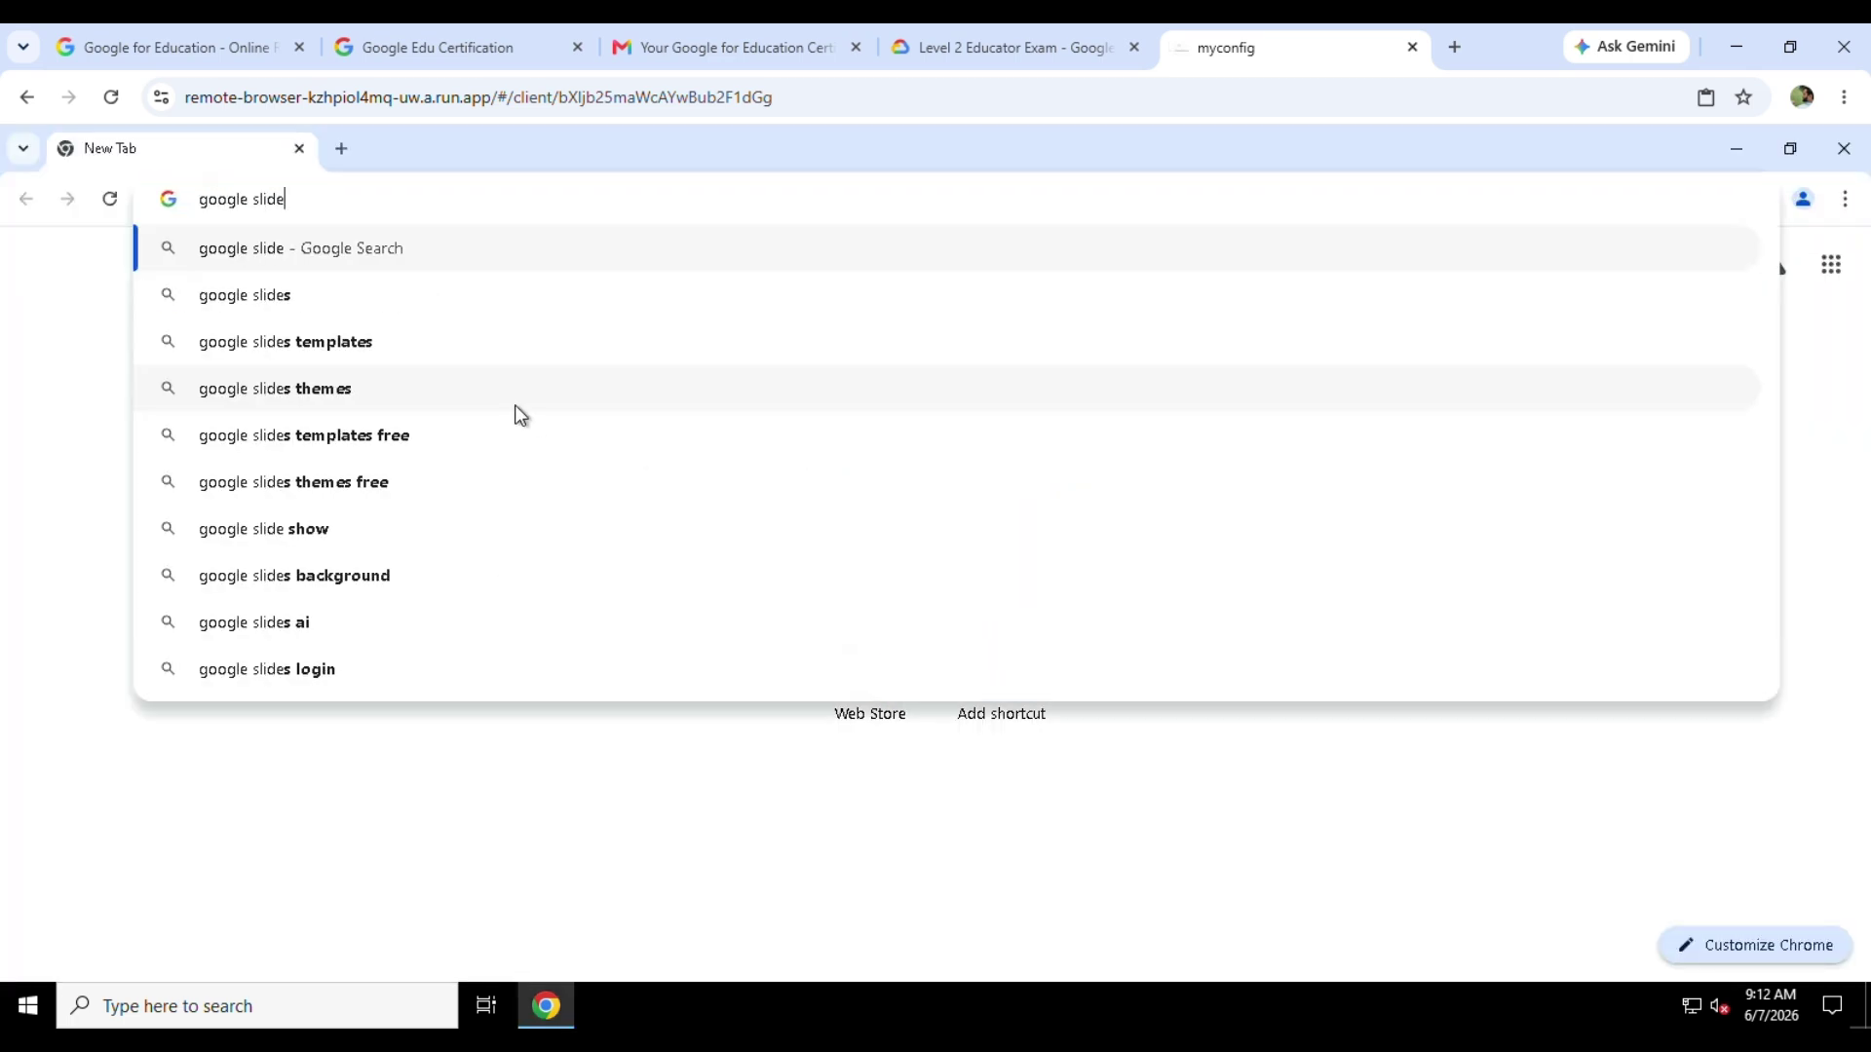
pyautogui.press('Return')
pyautogui.click(376, 663)
pyautogui.hotkey('ctrl', 'v')
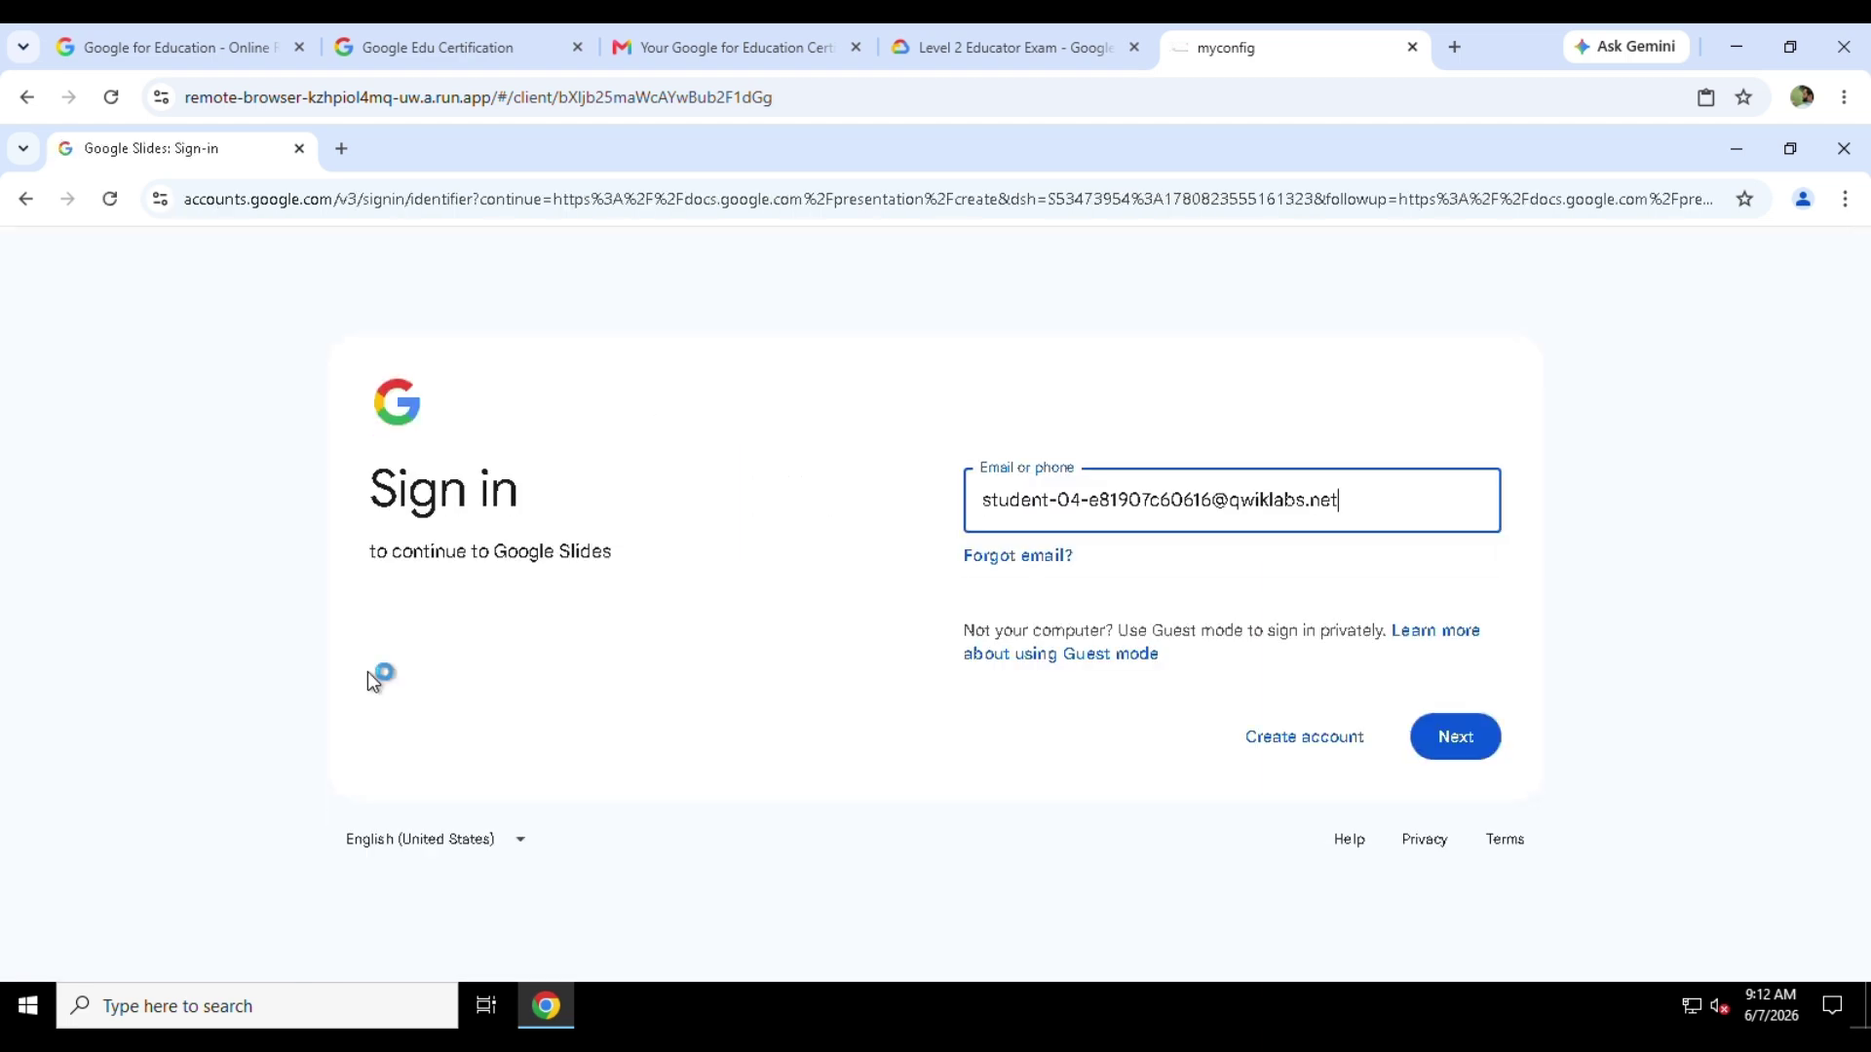
# Sign in to Google Slides with the lab's account password and dismiss the welcome dialog.
pyautogui.click(1014, 47)
pyautogui.click(1277, 47)
pyautogui.hotkey('ctrl', 'v')
pyautogui.press('Return')
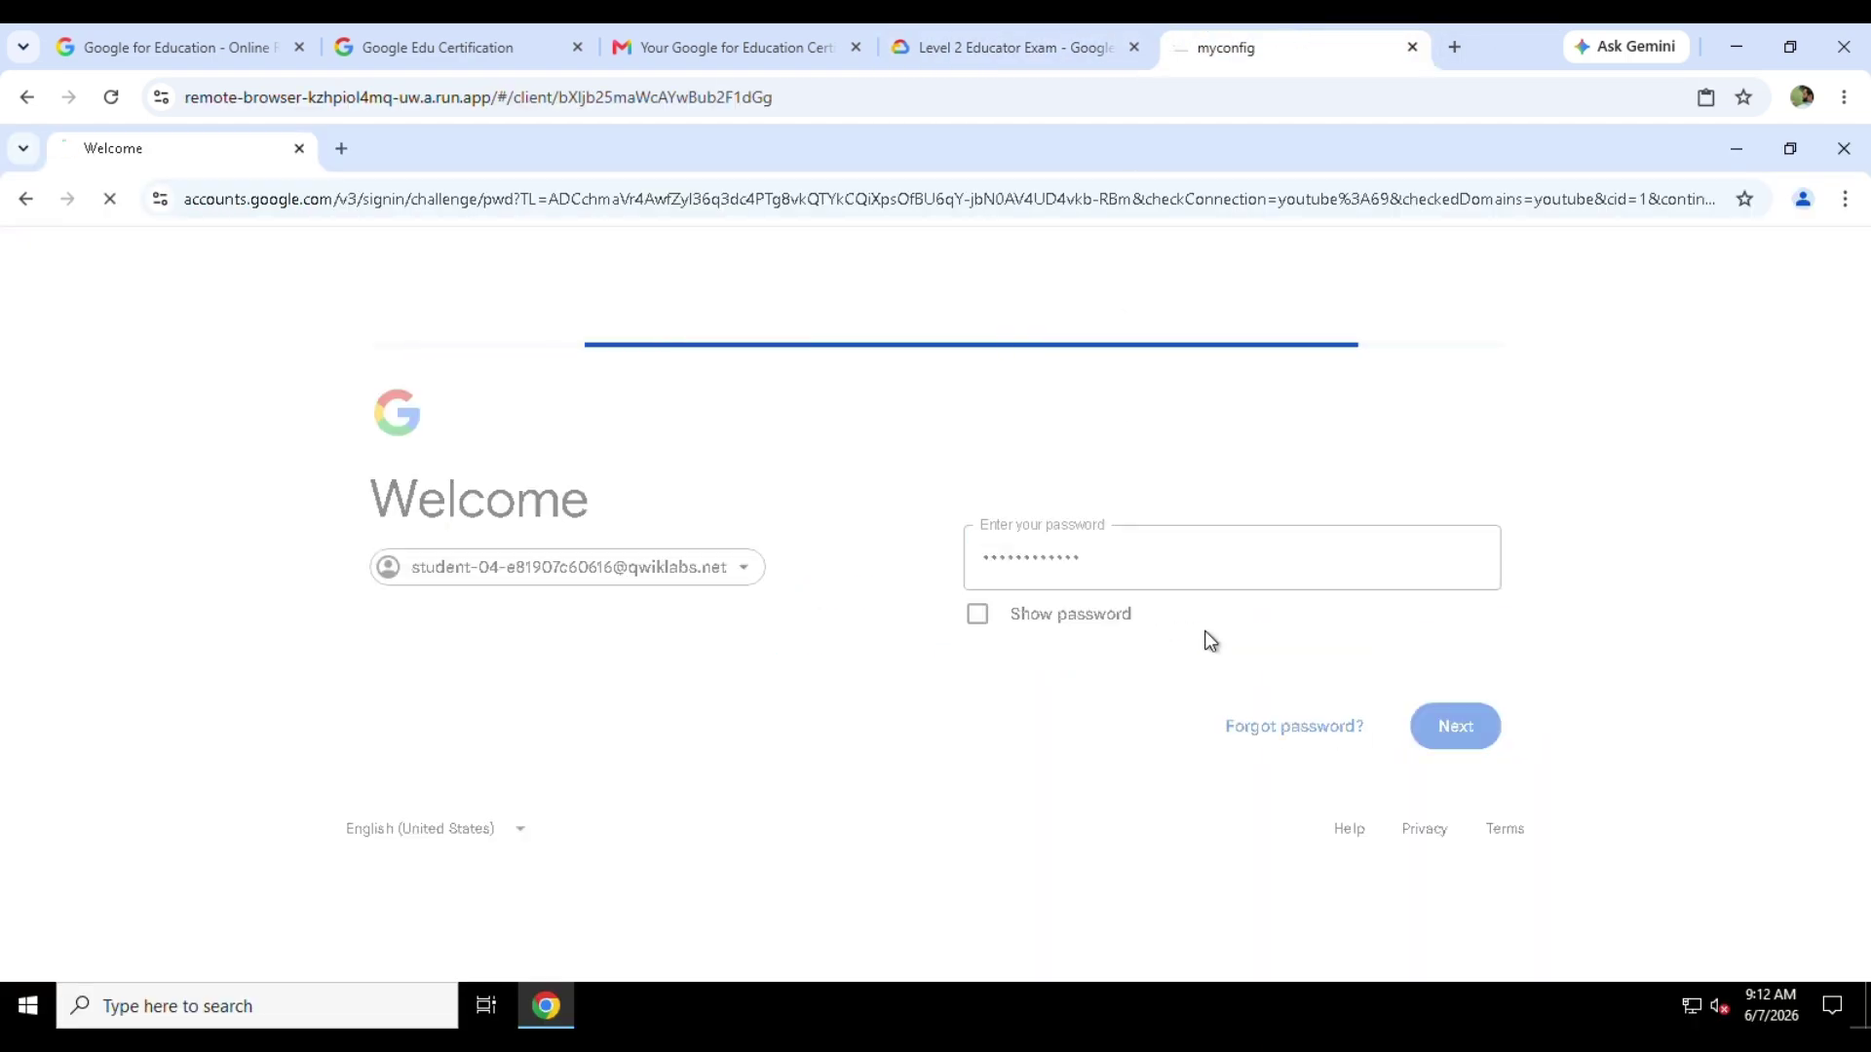
pyautogui.click(978, 891)
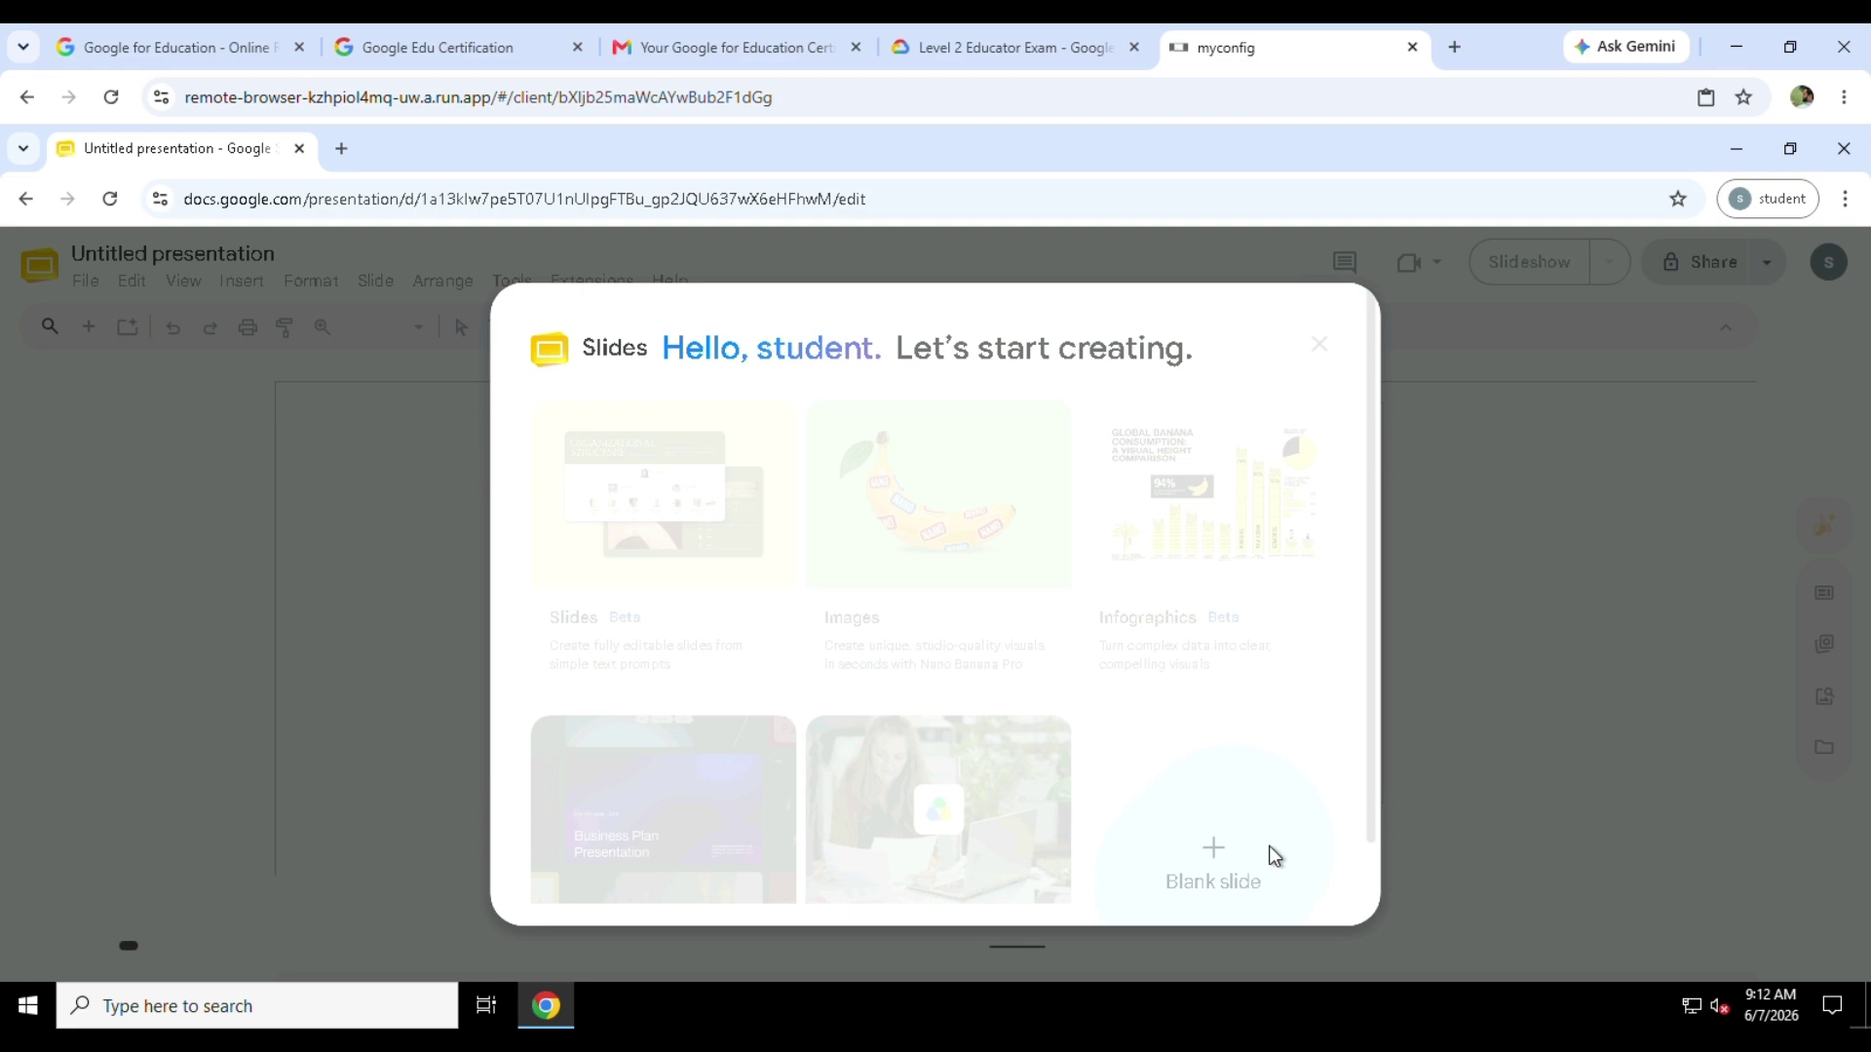
pyautogui.click(1319, 344)
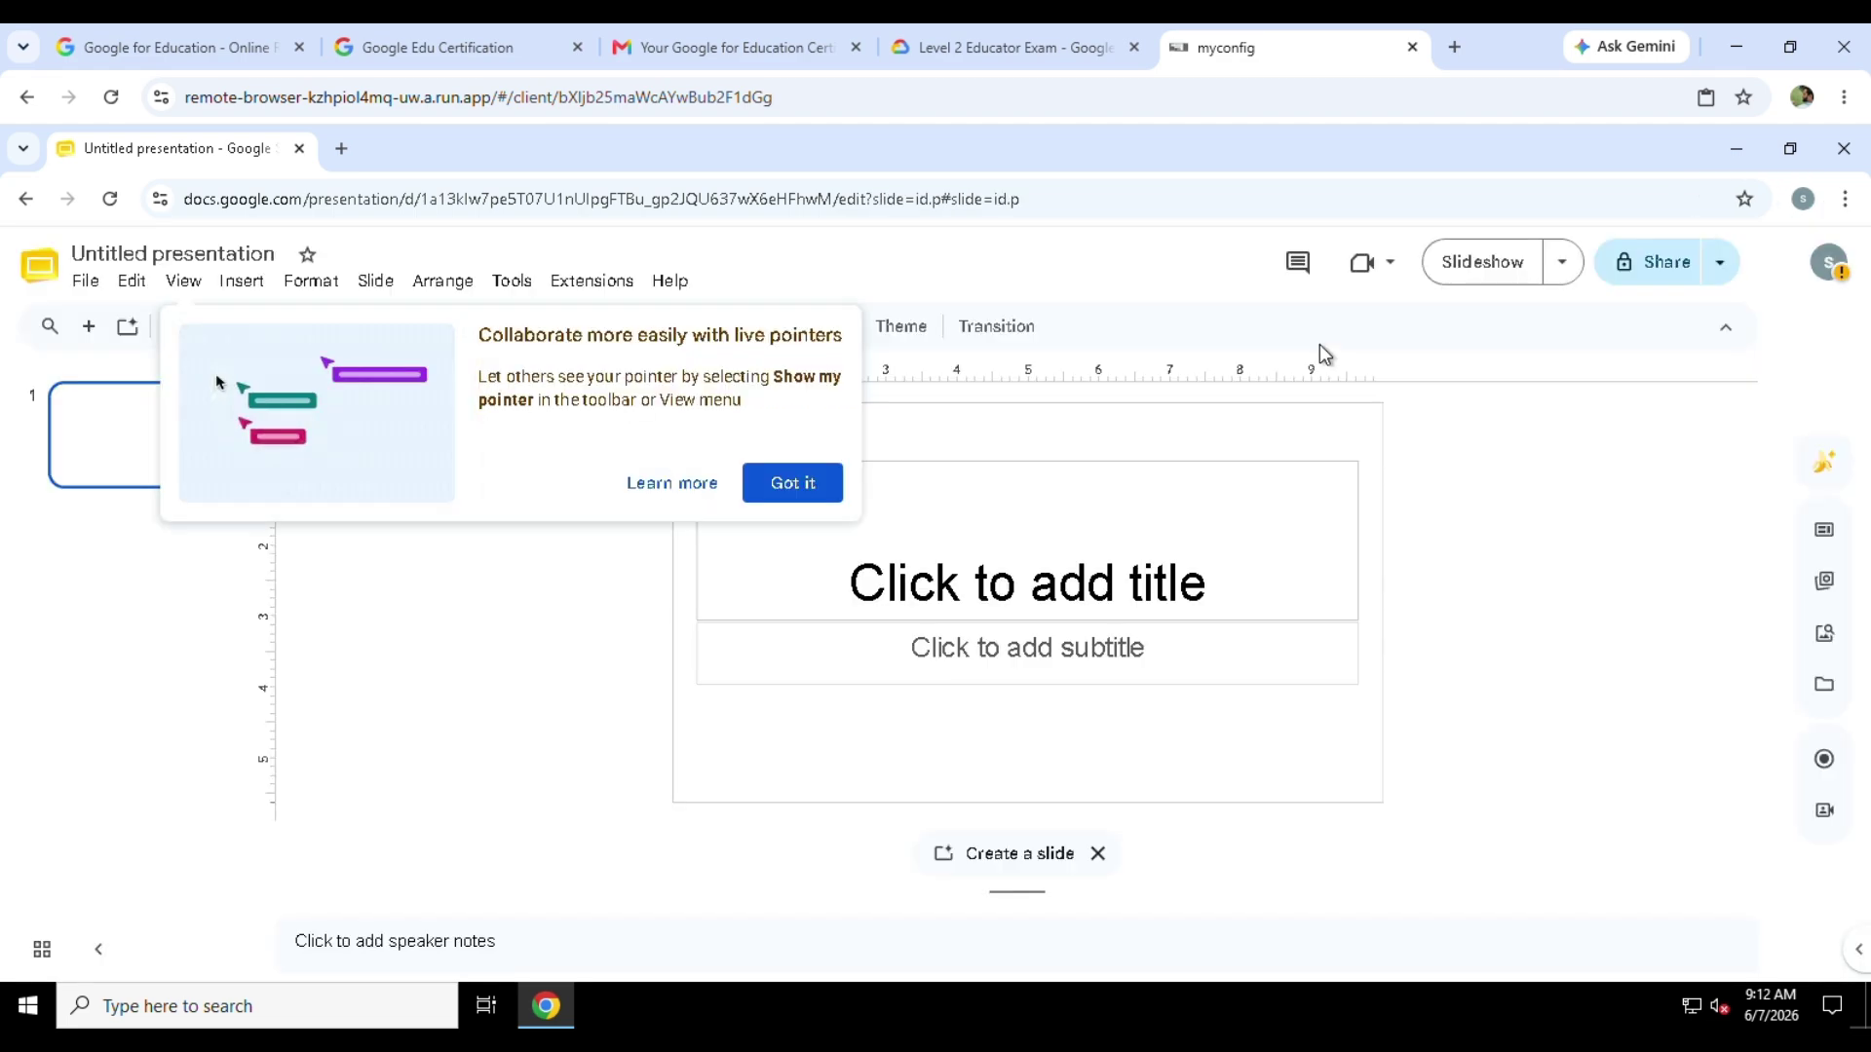
# Rename the untitled presentation "Welcome to Our Team", using the name given in Task 1 of the lab.
pyautogui.click(1013, 47)
pyautogui.moveTo(848, 733); pyautogui.dragTo(1006, 744)
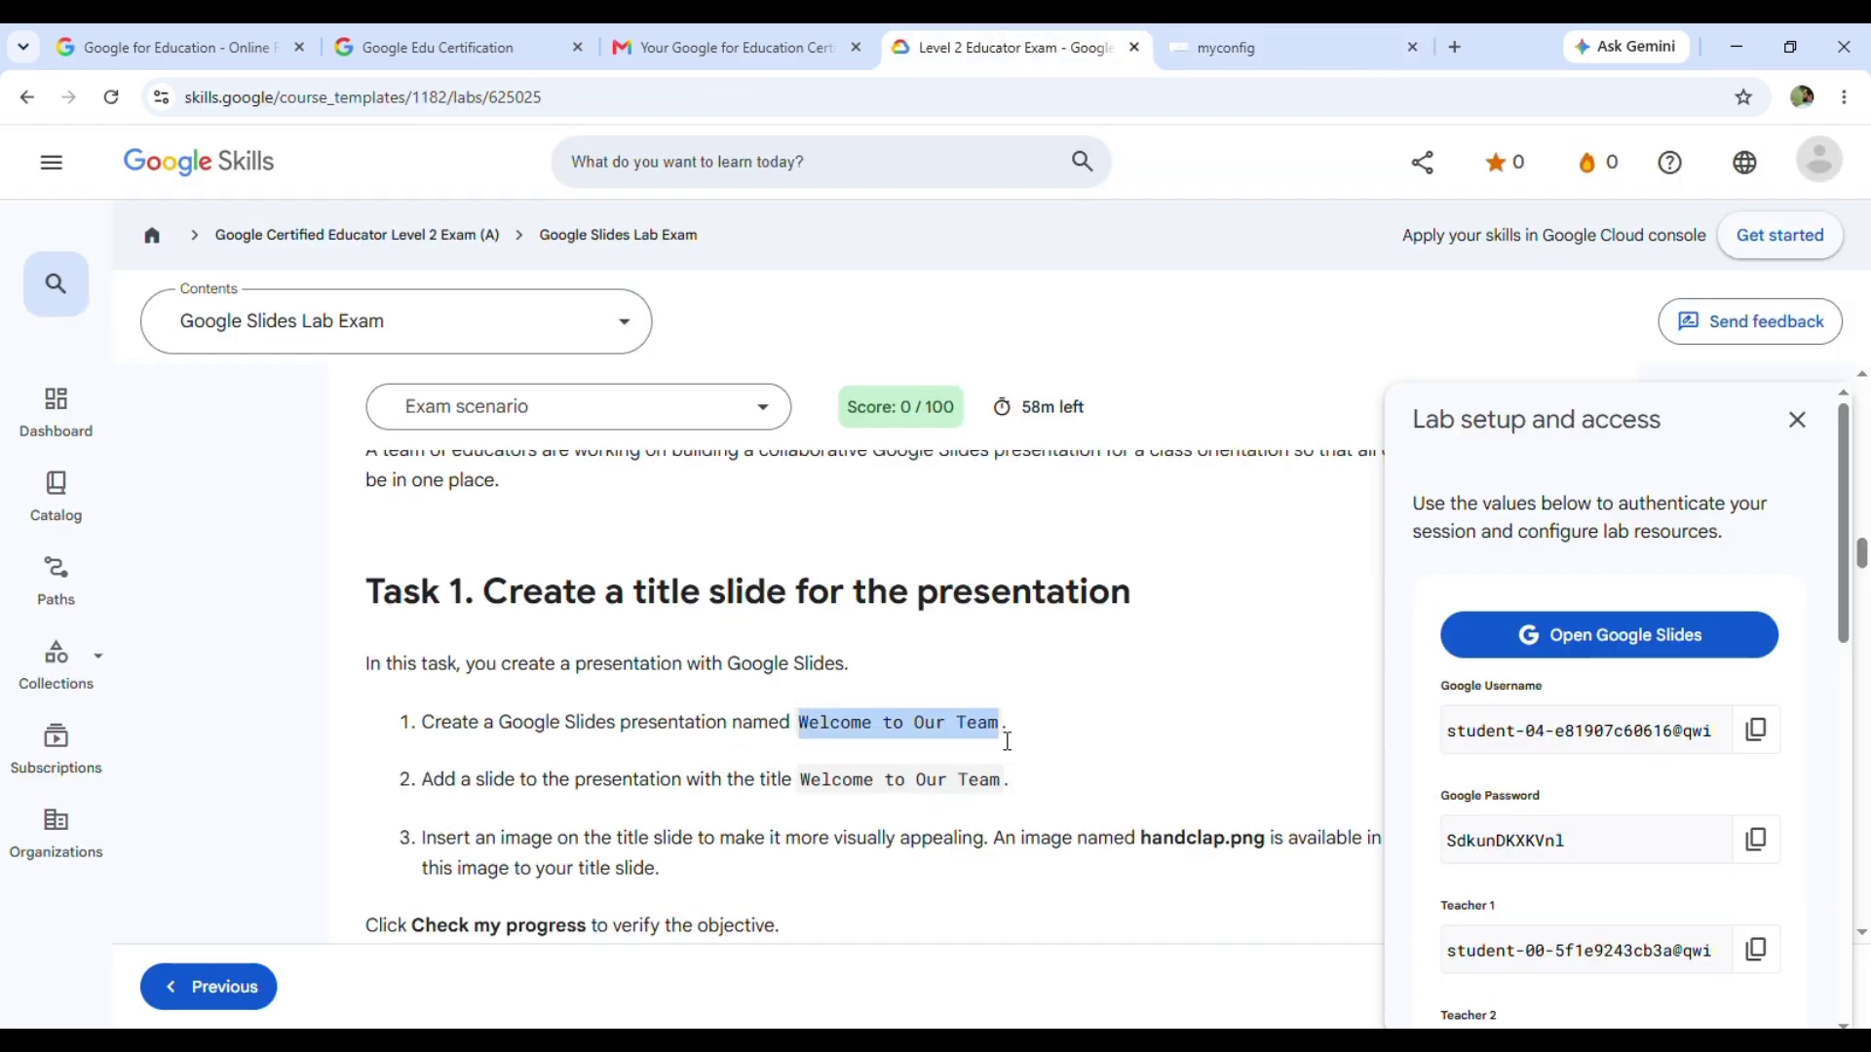
pyautogui.click(1302, 34)
pyautogui.click(1033, 29)
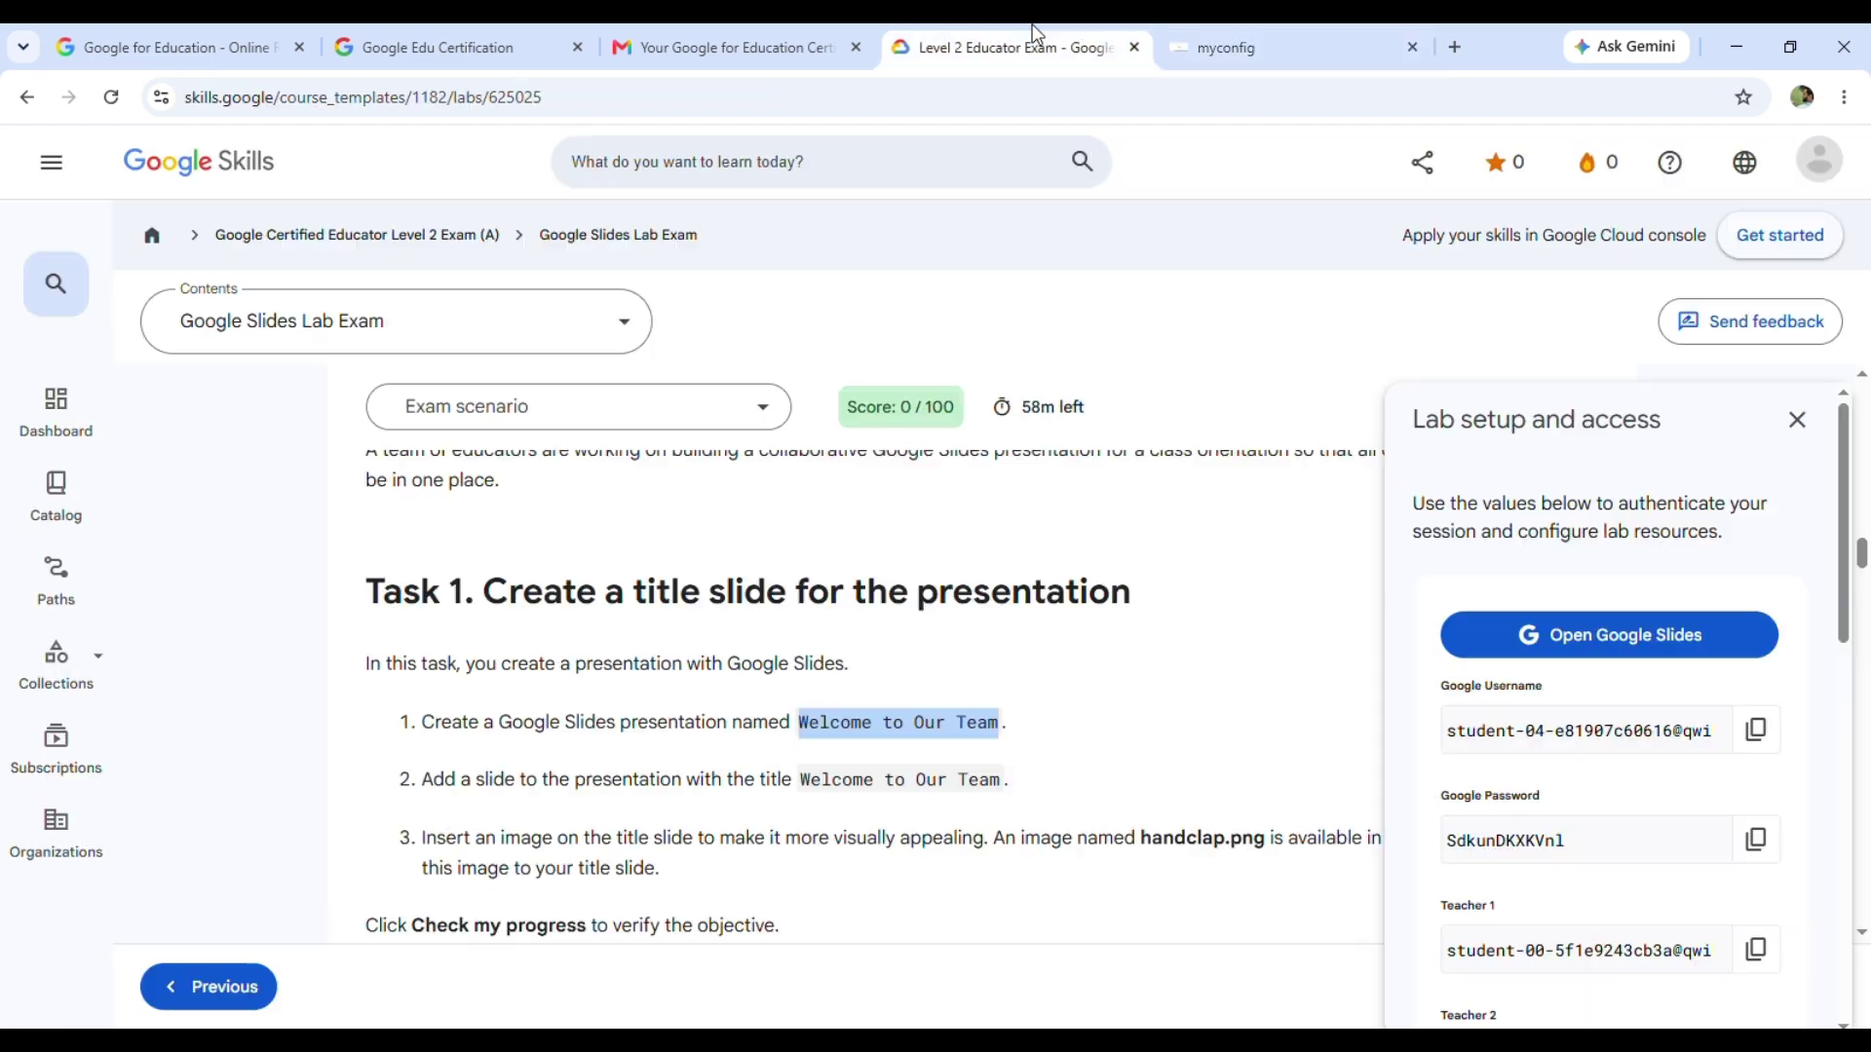
pyautogui.click(1203, 29)
pyautogui.click(183, 259)
pyautogui.hotkey('ctrl', 'a')
pyautogui.hotkey('ctrl', 'v')
# Enter the title "Welcome to Our Team" on the first slide, shrink its text box and move it near the slide's upper edge.
pyautogui.click(827, 584)
pyautogui.hotkey('ctrl', 'v')
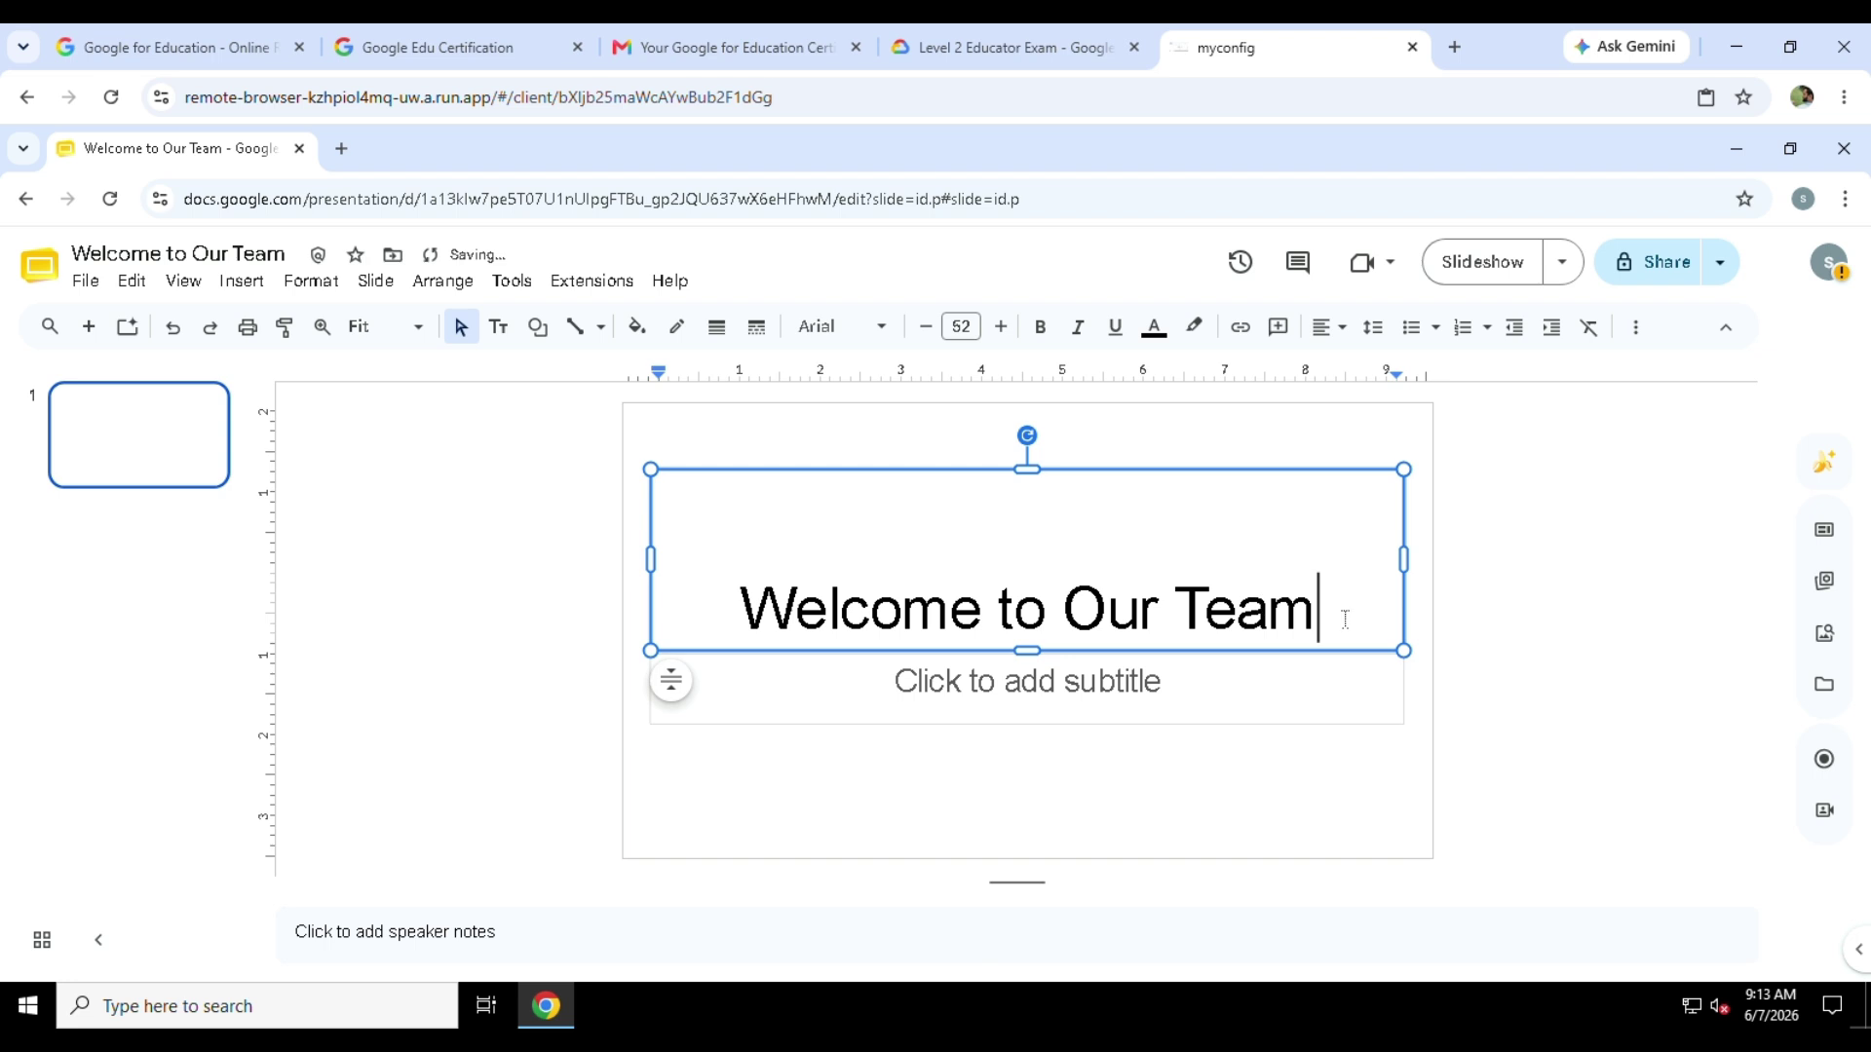
pyautogui.moveTo(1412, 662); pyautogui.dragTo(1205, 566)
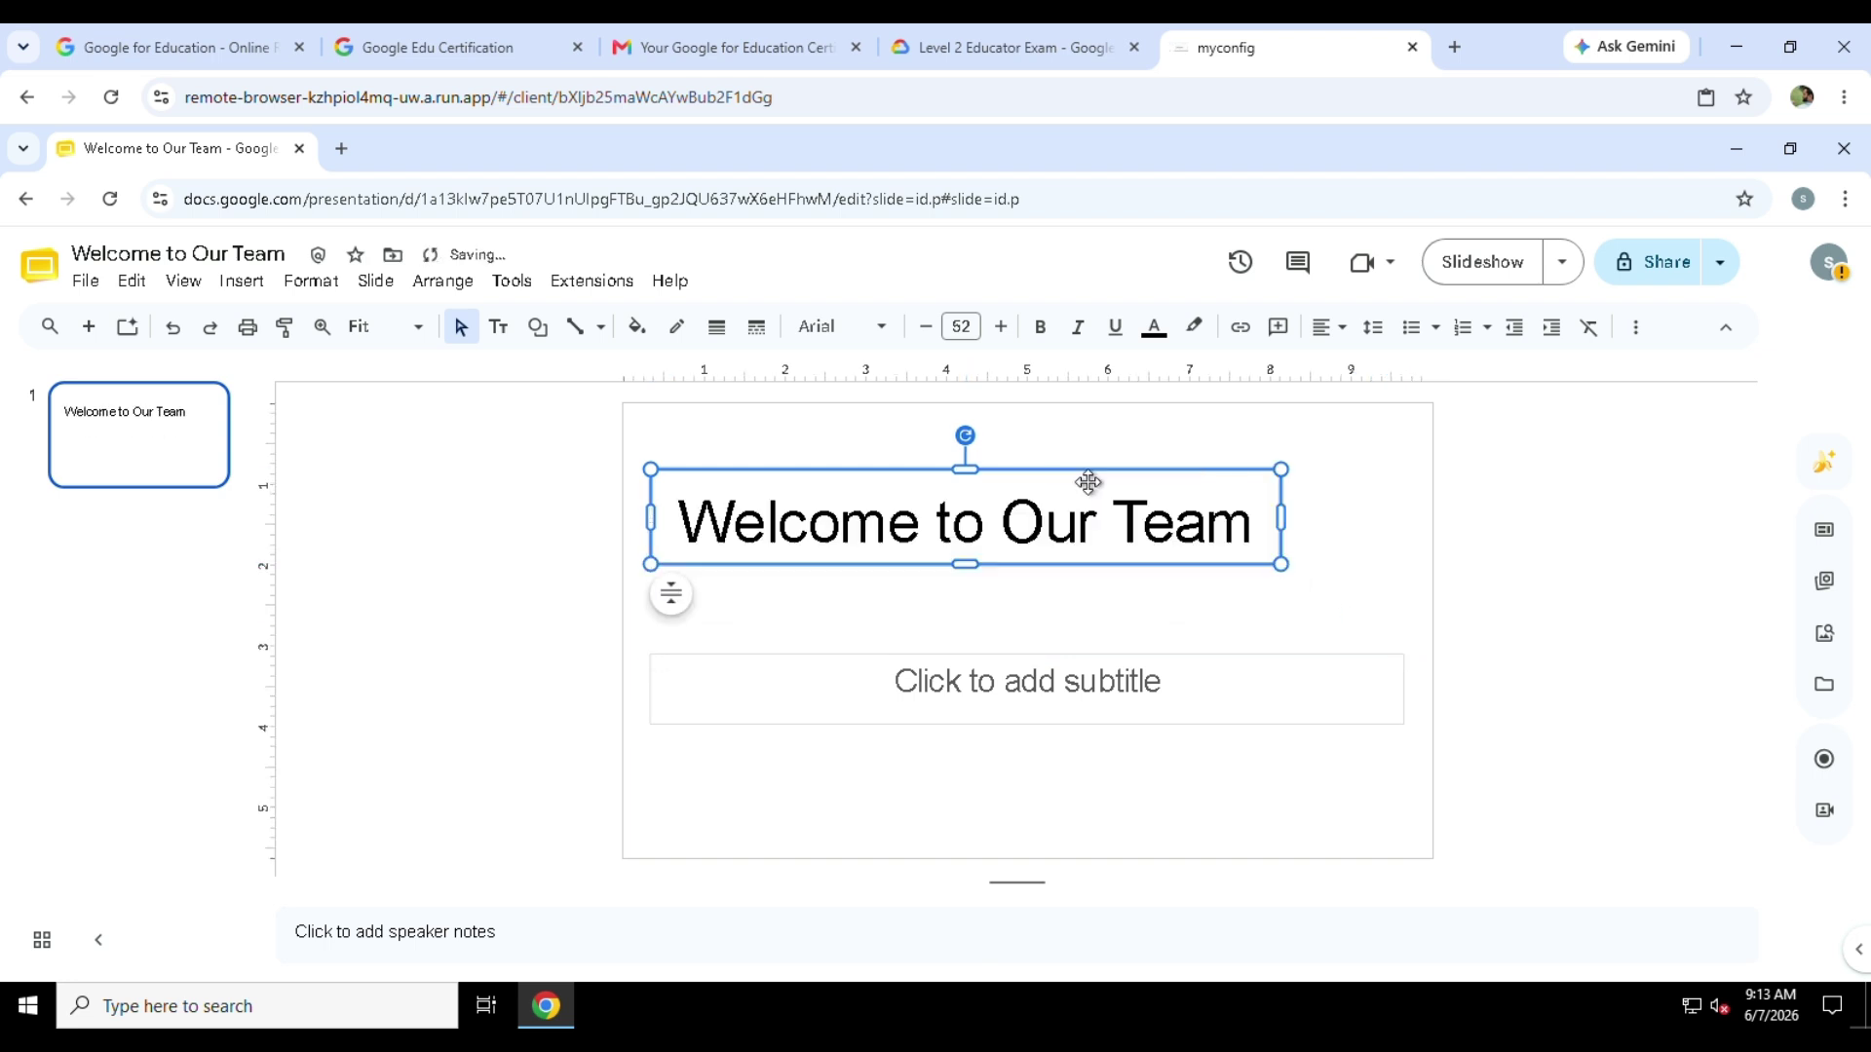
pyautogui.moveTo(1191, 436); pyautogui.dragTo(1284, 390)
# Insert the image handclap.png from Drive on the title slide, as required by Task 1.
pyautogui.click(1013, 47)
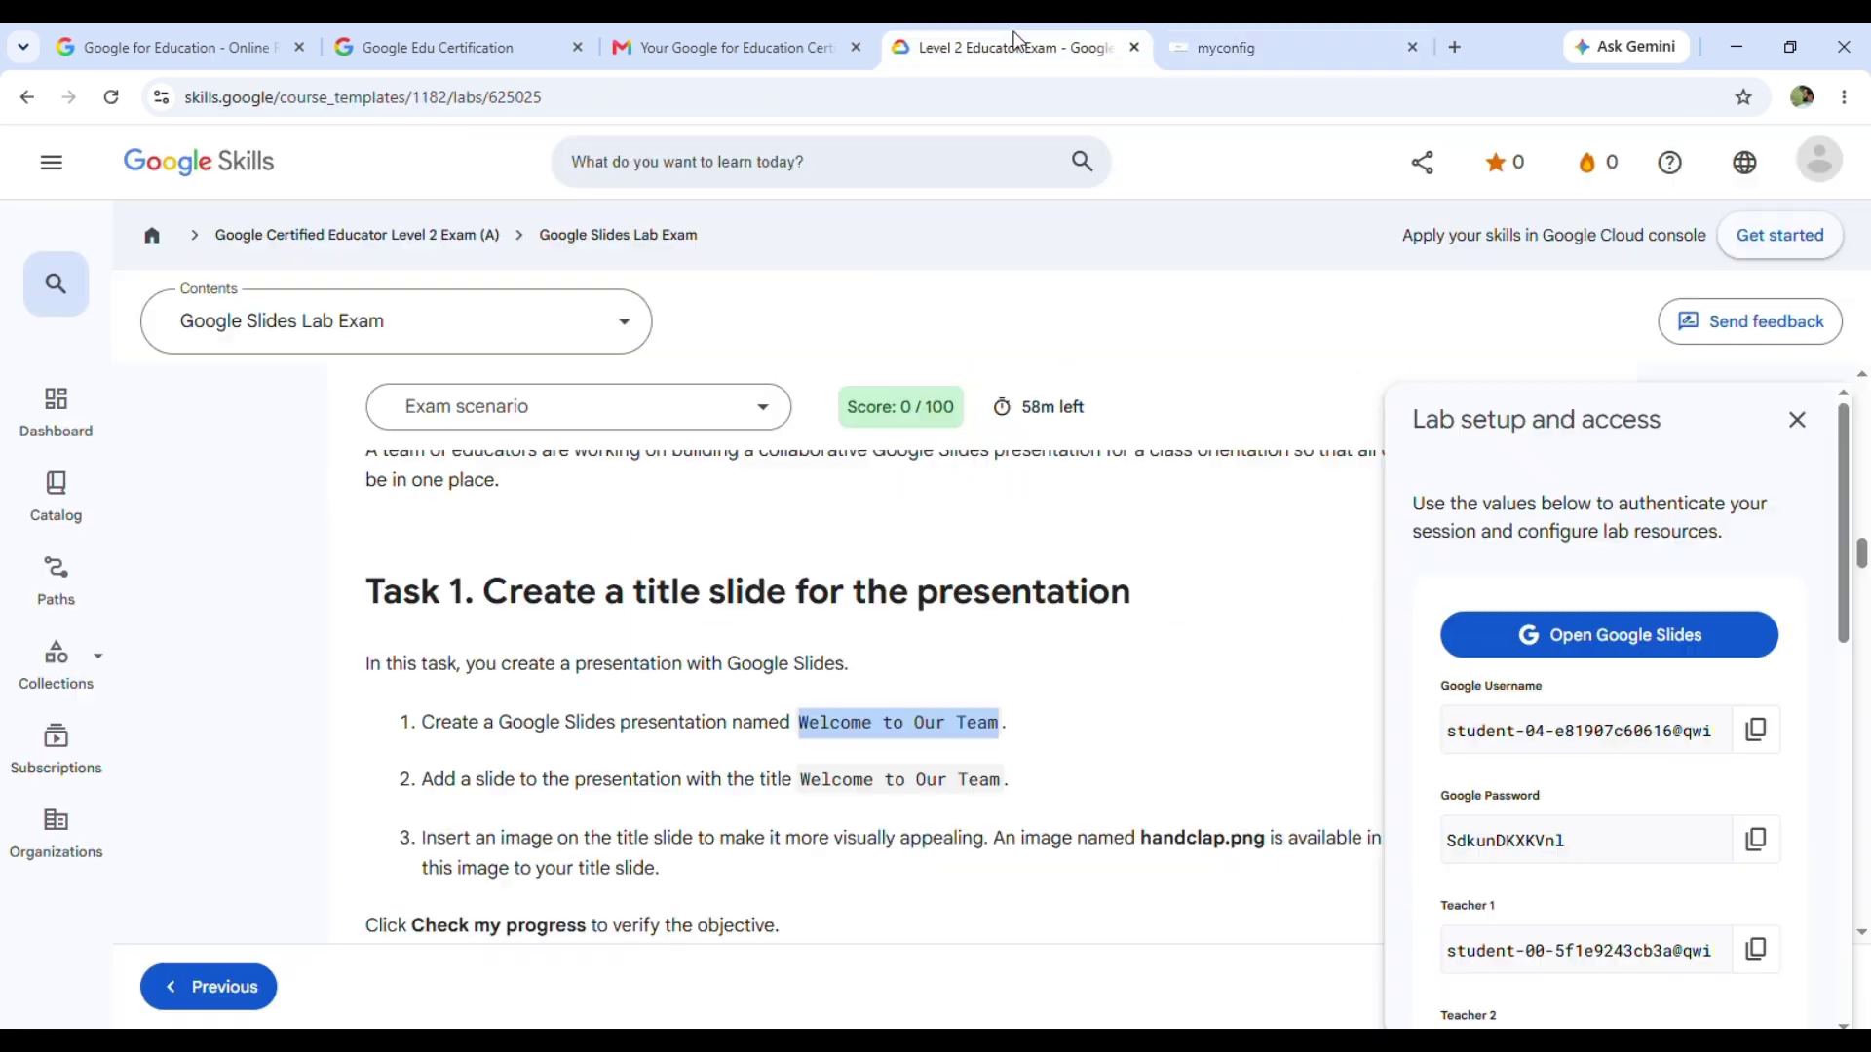
pyautogui.scroll(-1, 827, 788)
pyautogui.click(1287, 47)
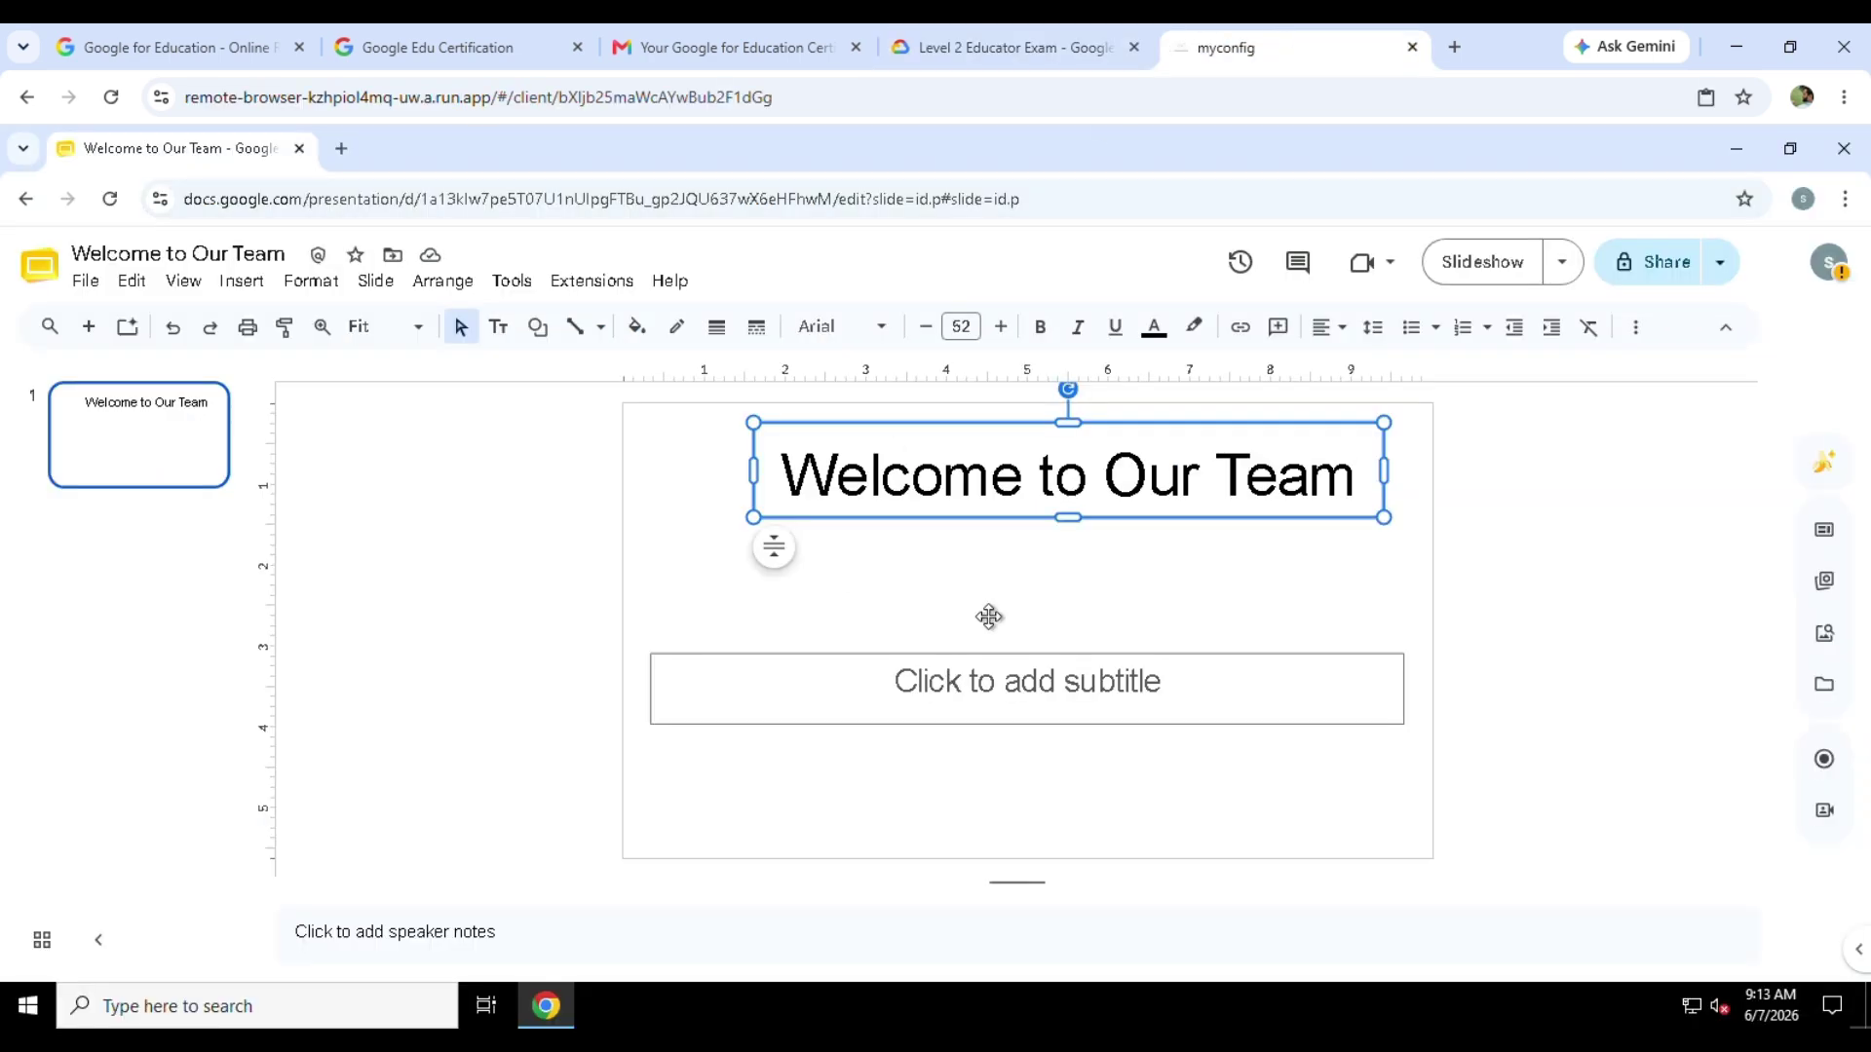
pyautogui.click(240, 285)
pyautogui.moveTo(283, 378)
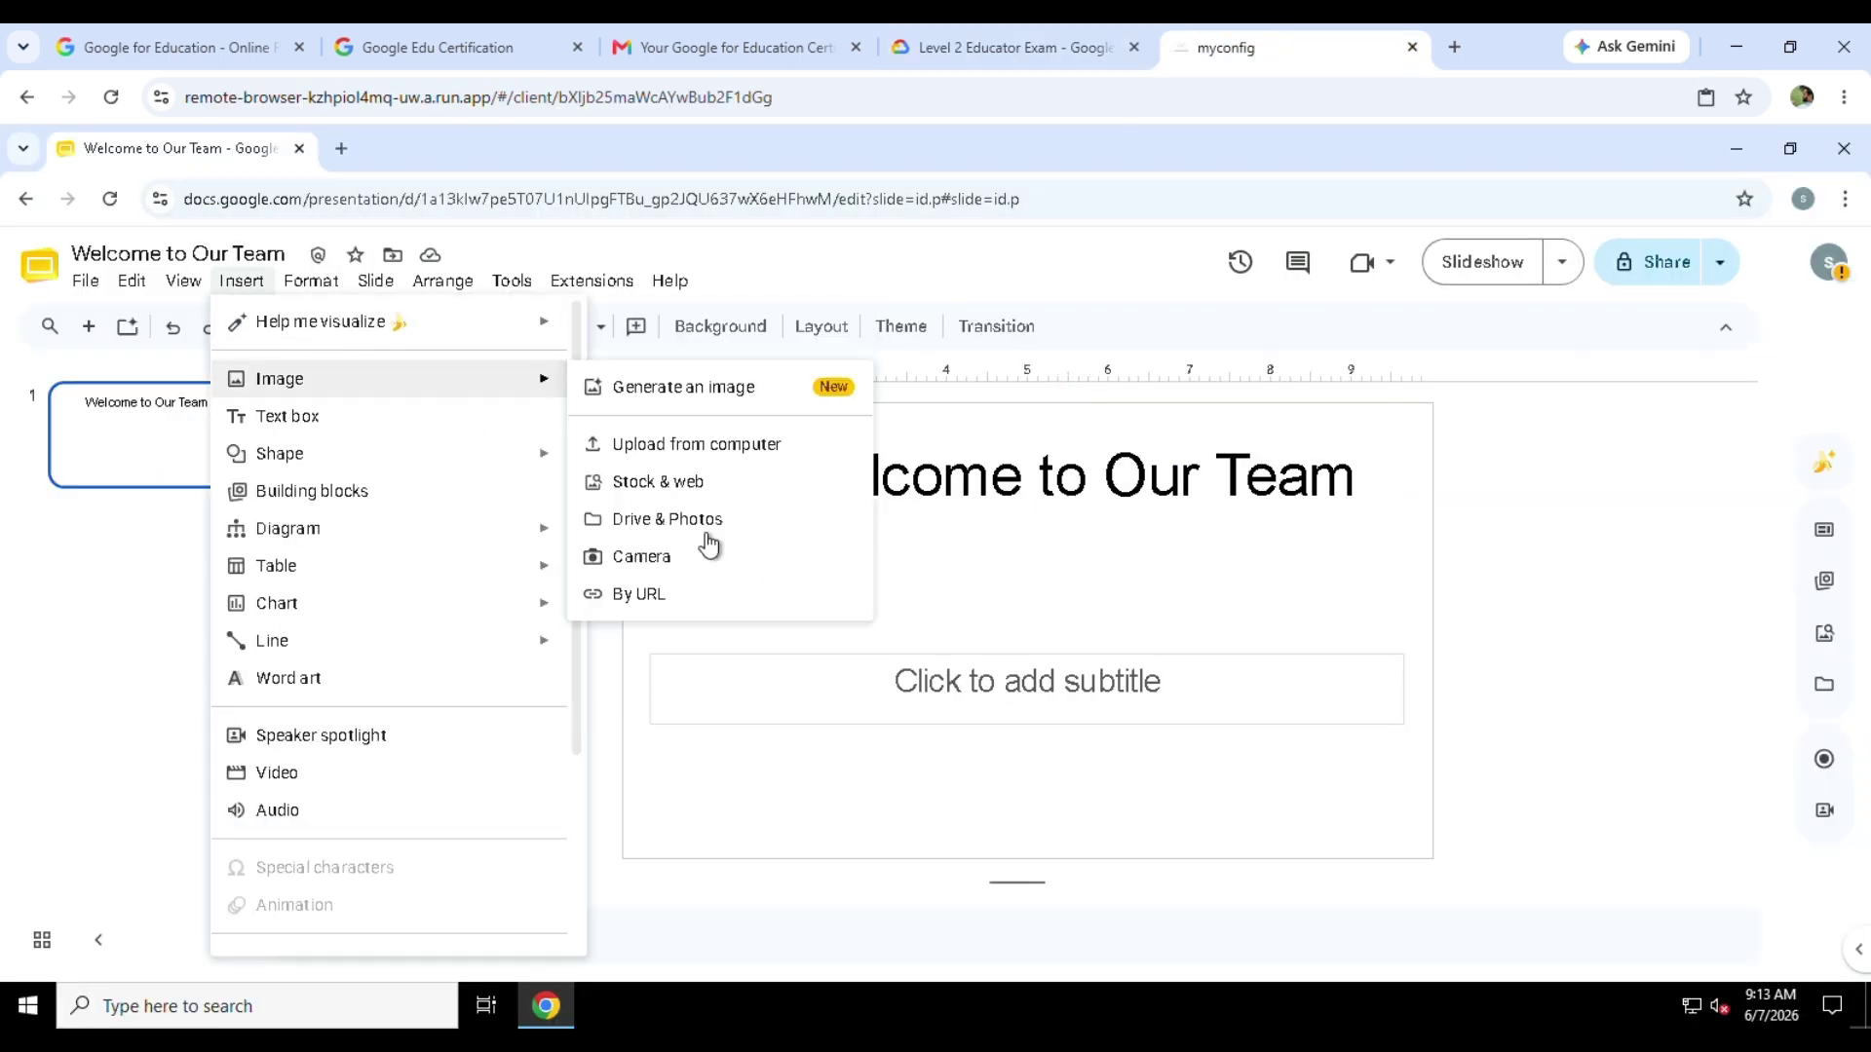
pyautogui.click(702, 526)
pyautogui.click(1514, 590)
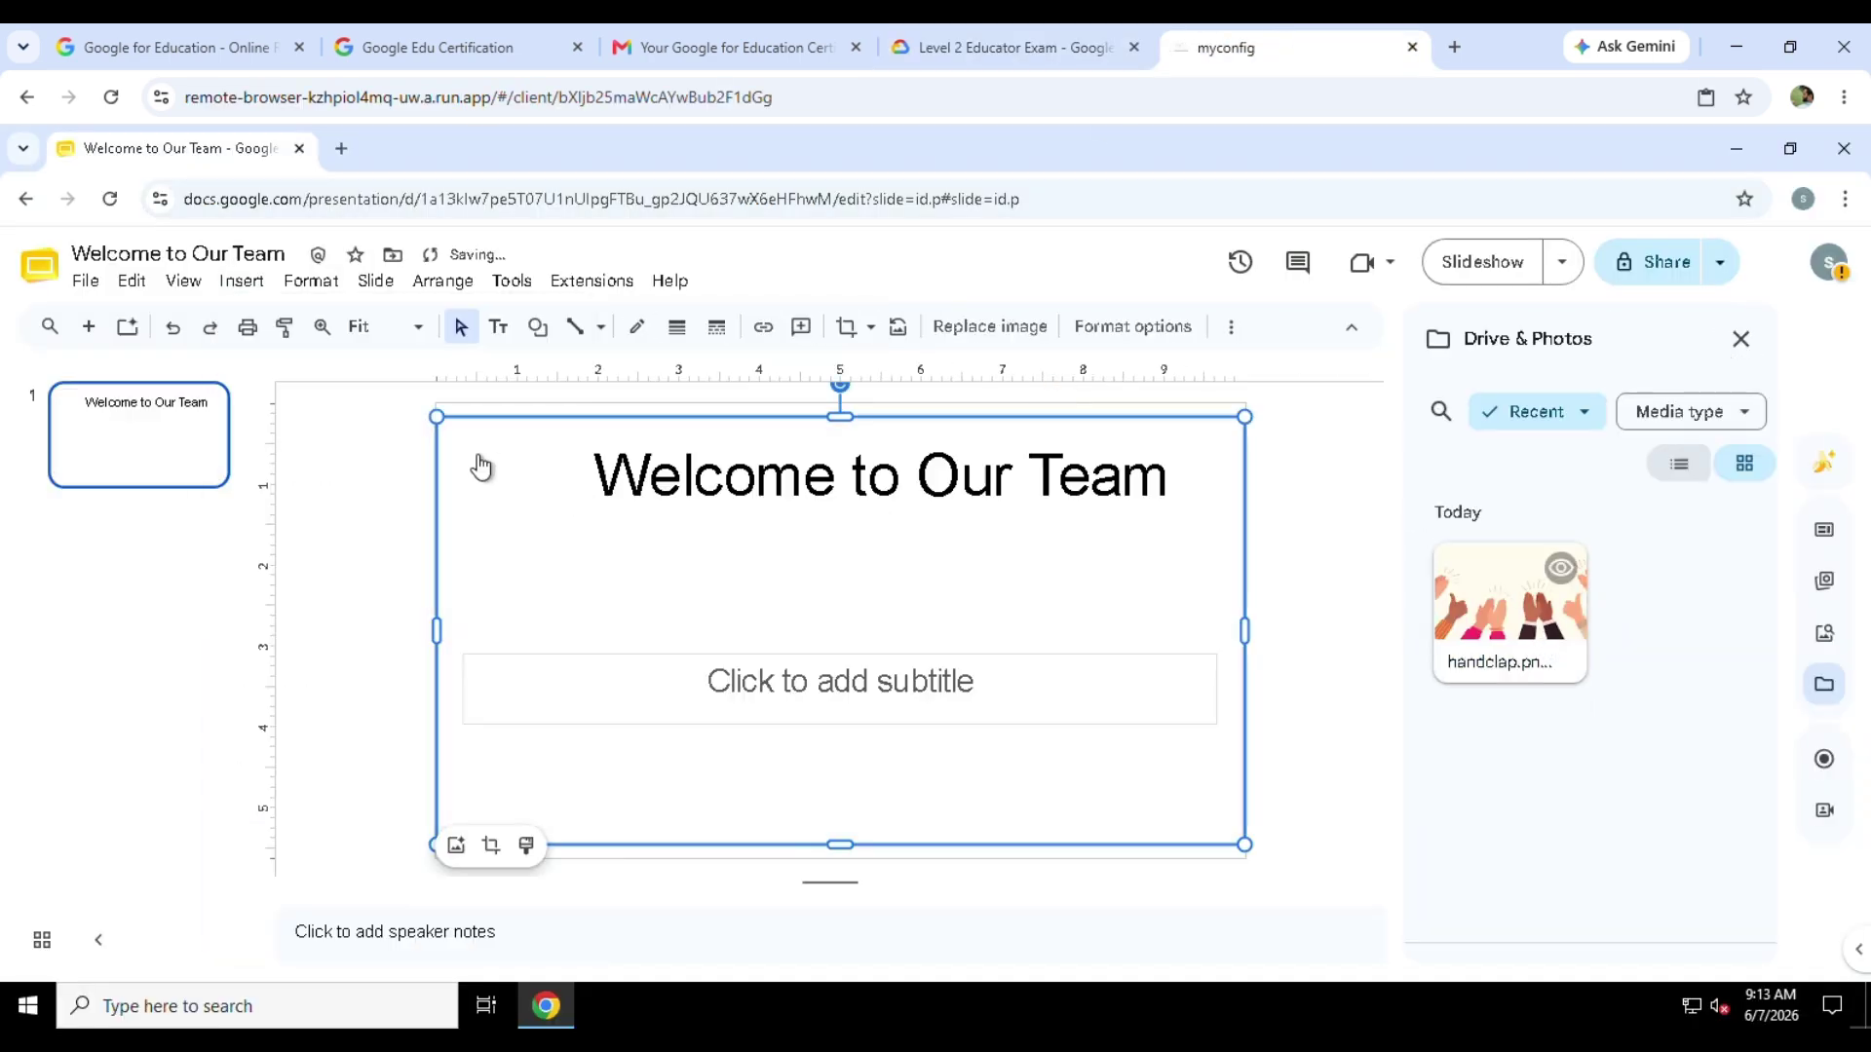
pyautogui.press('Escape')
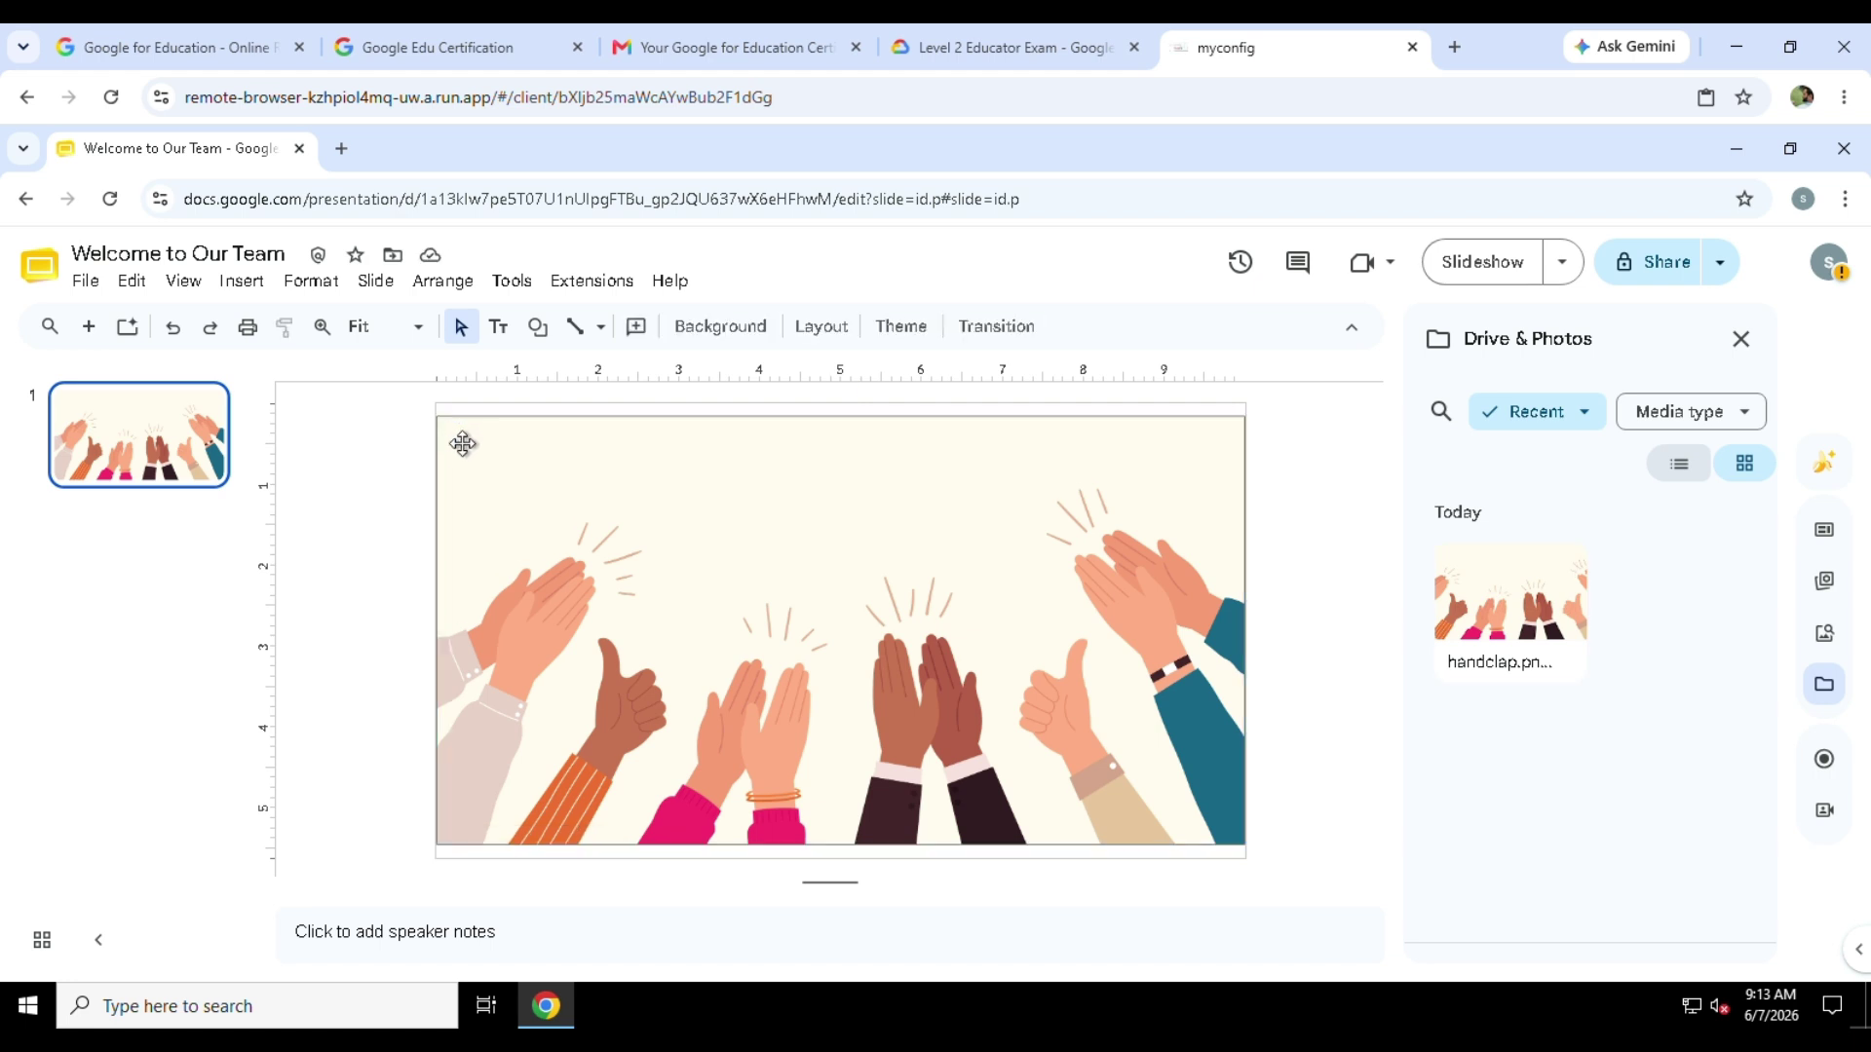
# Shrink the handclap image and position it below the title on the first slide.
pyautogui.click(492, 485)
pyautogui.moveTo(667, 615); pyautogui.dragTo(657, 613)
pyautogui.moveTo(828, 716); pyautogui.dragTo(797, 685)
# Check the progress of Task 1 on the lab page and go on to the Task 2 instructions.
pyautogui.hotkey('ctrl', 'shift', 'Tab')
pyautogui.click(532, 750)
pyautogui.scroll(-4, 991, 596)
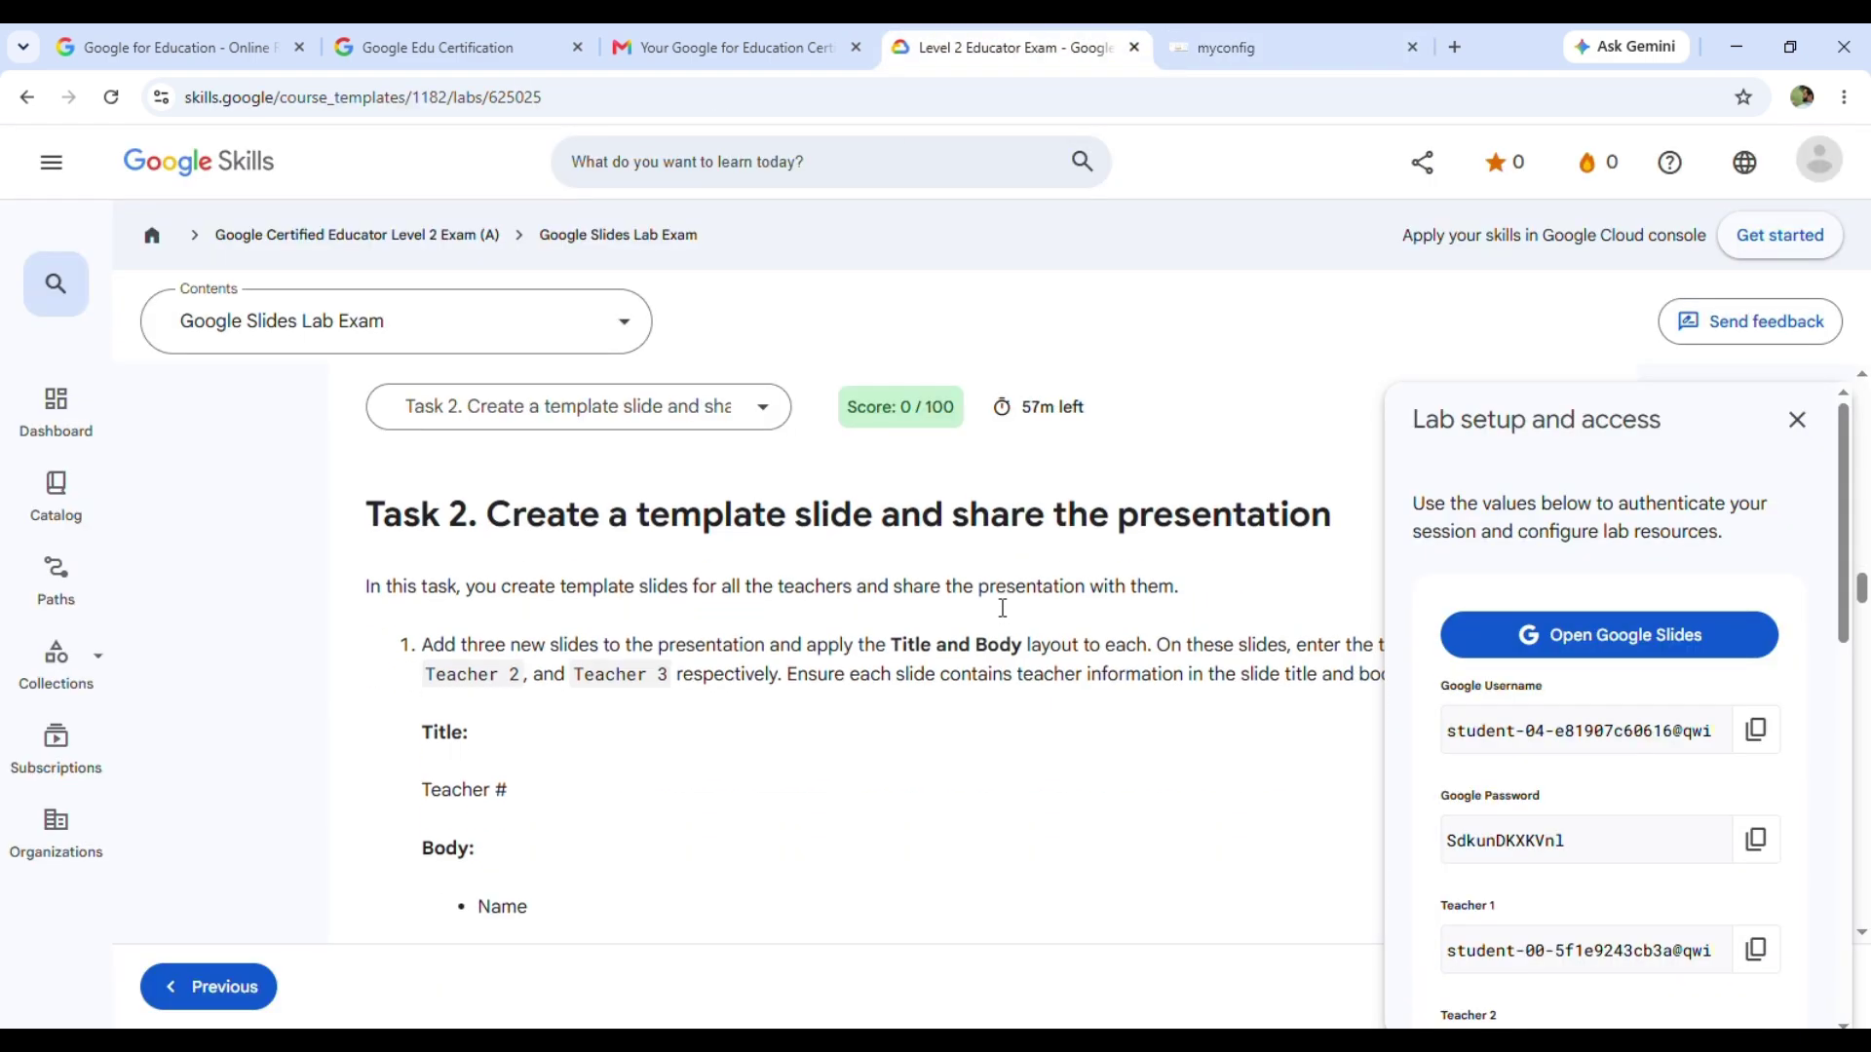
# Add a second slide with the Title and Body layout and give it the title "Teacher 1".
pyautogui.click(1225, 45)
pyautogui.click(88, 336)
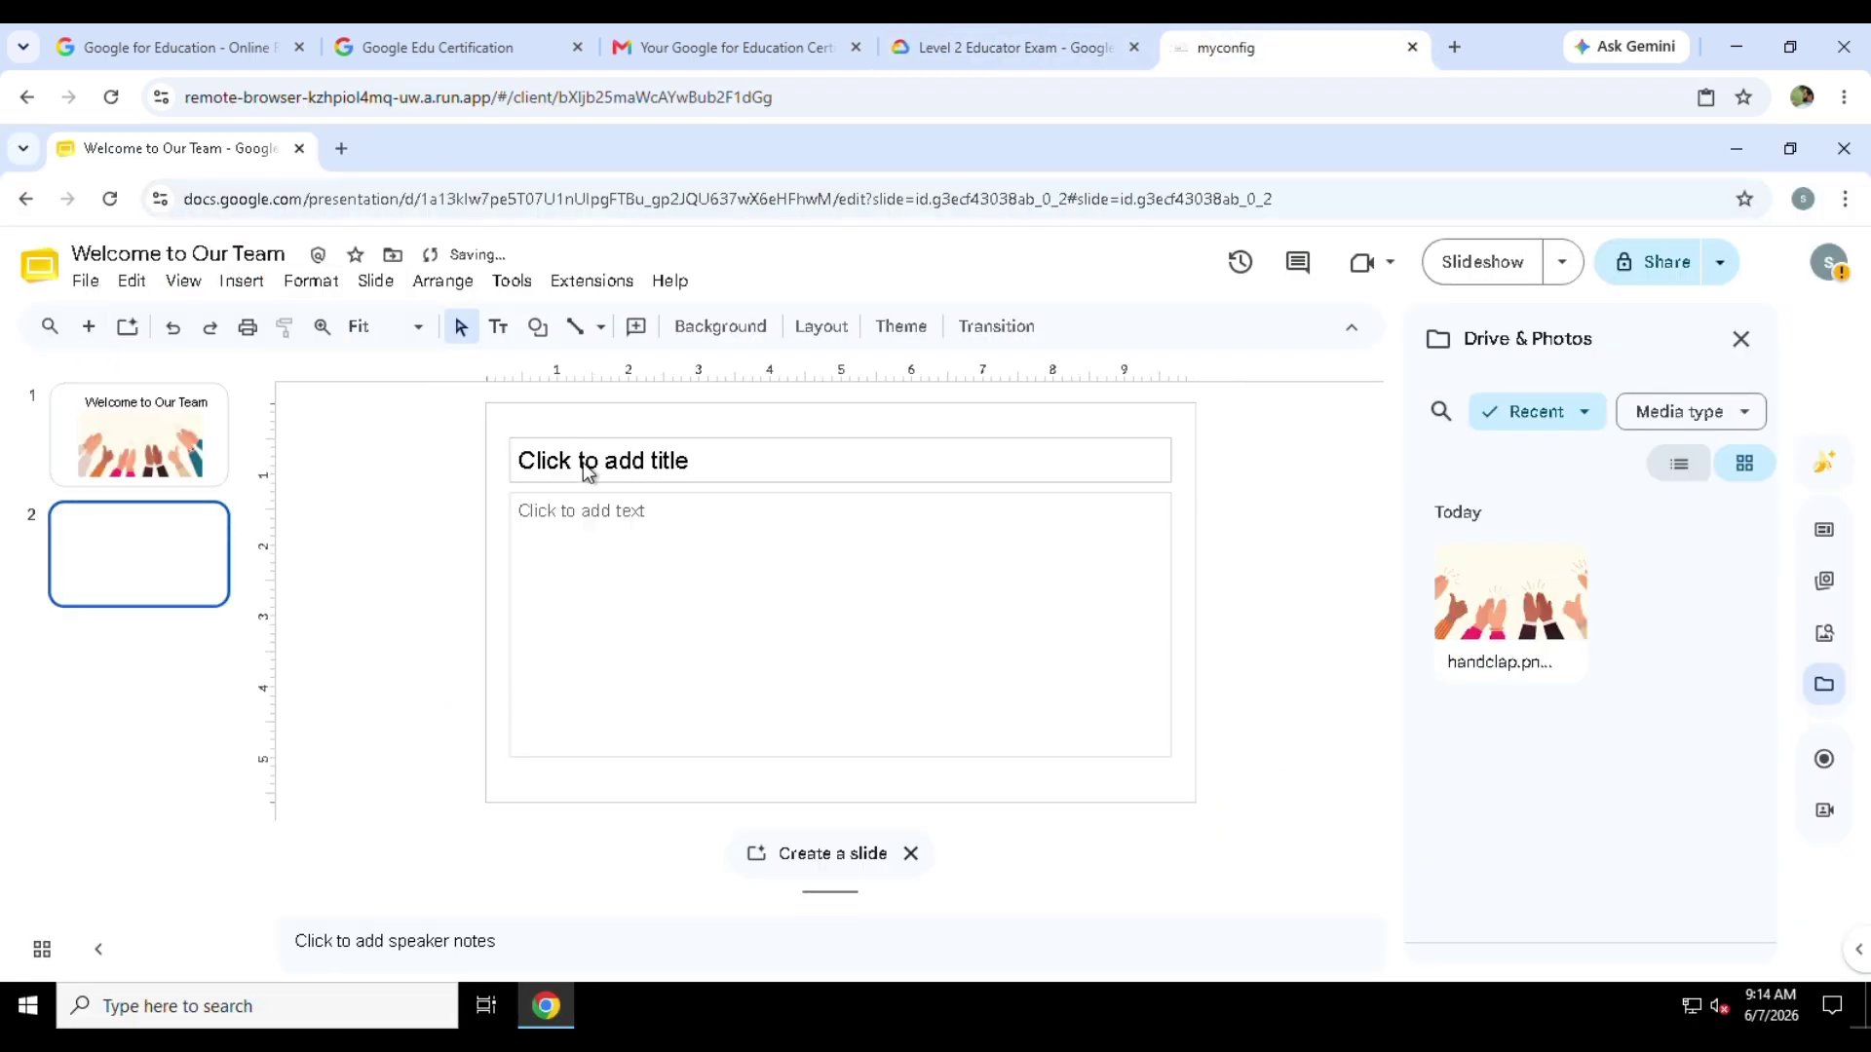
pyautogui.click(591, 470)
pyautogui.write('Teacher 1')
# Copy the body lines from Name to Favorite Quote from the Task 2 instructions into the Teacher 1 slide's body.
pyautogui.click(1039, 29)
pyautogui.scroll(-2, 577, 698)
pyautogui.scroll(-2, 620, 842)
pyautogui.moveTo(478, 707); pyautogui.dragTo(624, 770)
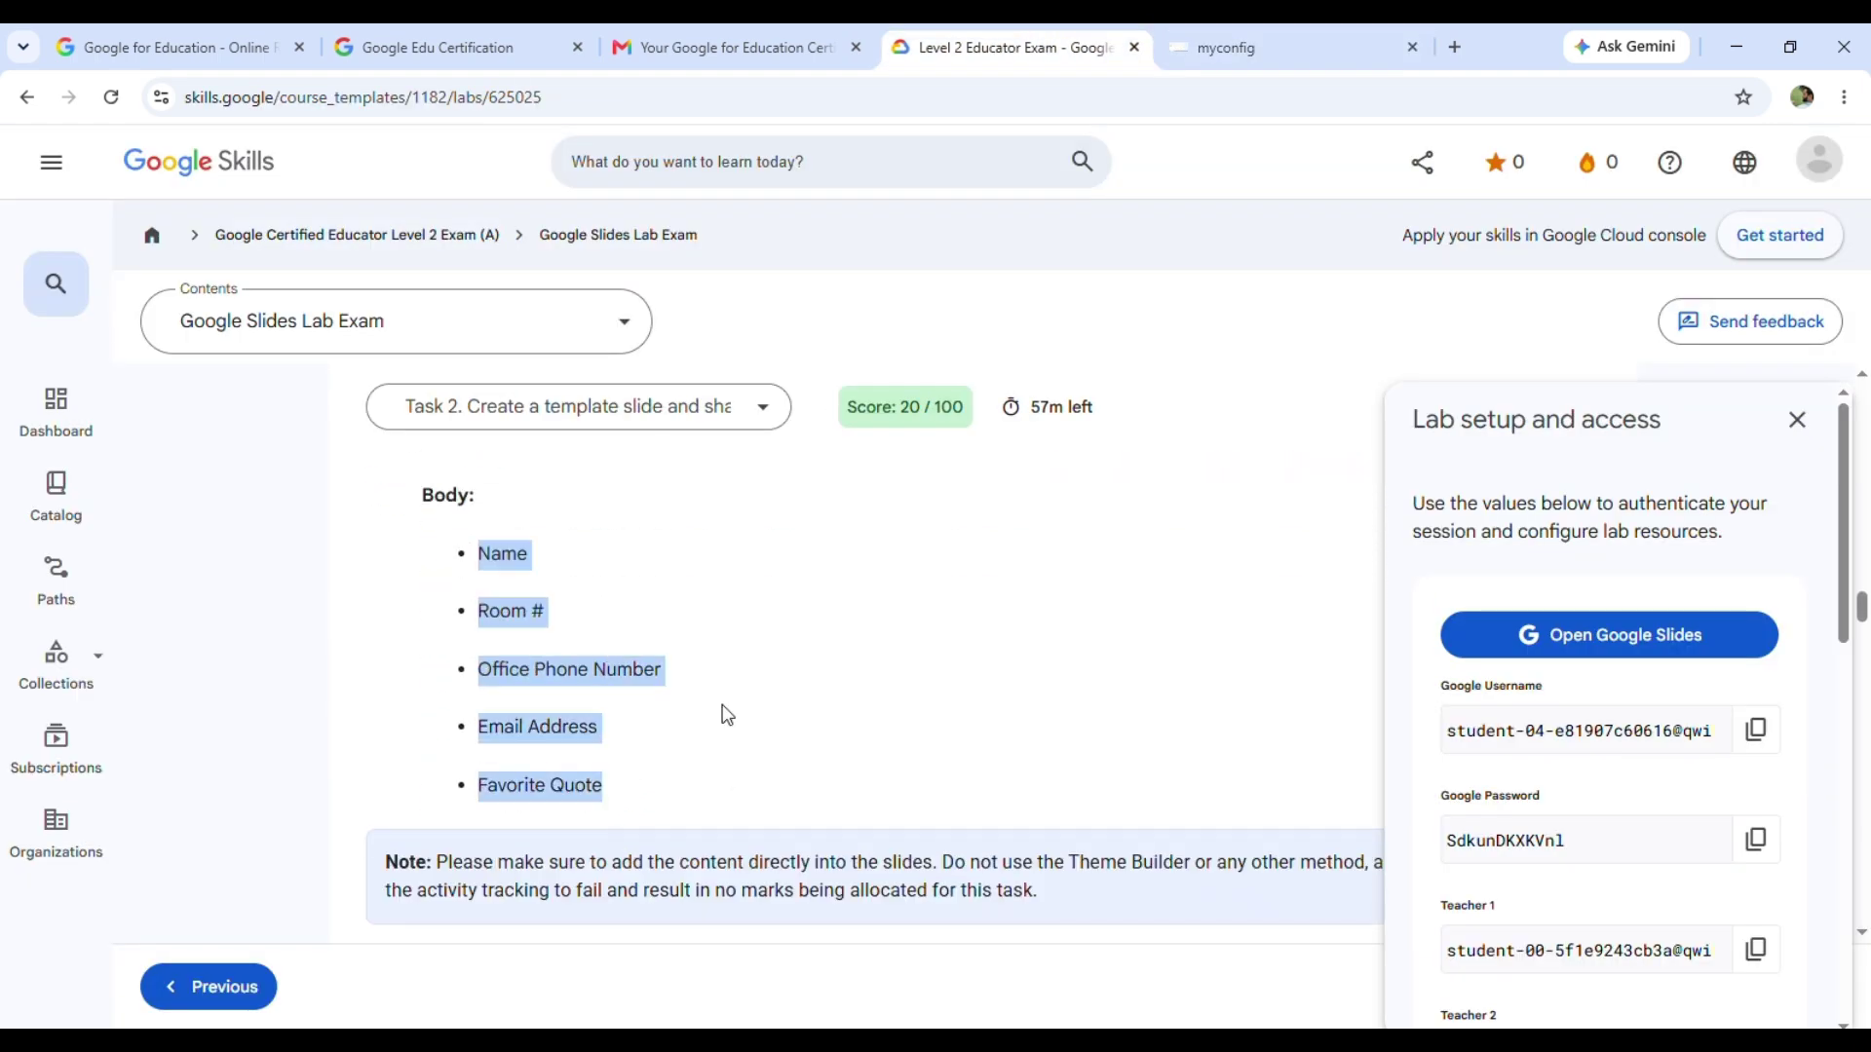
pyautogui.hotkey('ctrl', 'c')
pyautogui.hotkey('ctrl', 'Tab')
pyautogui.click(616, 629)
pyautogui.hotkey('ctrl', 'v')
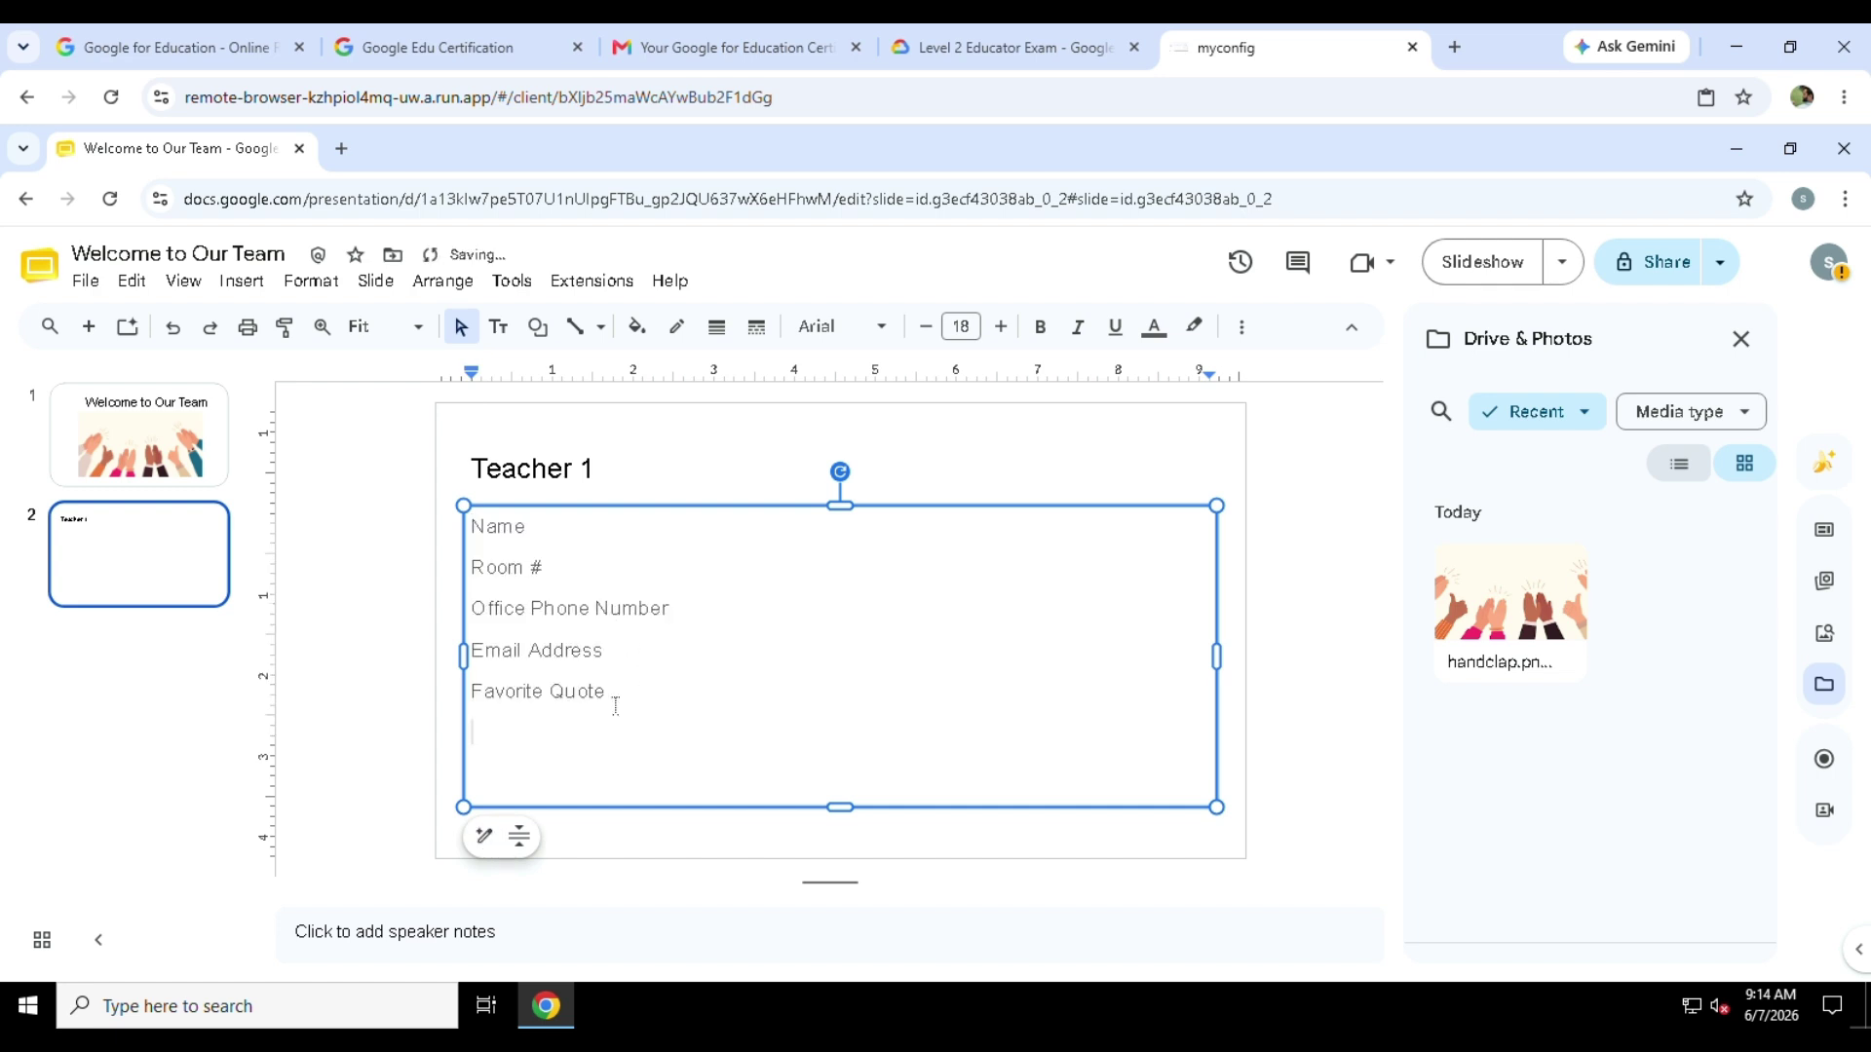
# Format the Teacher 1 body lines as a bulleted list and change "Room #" to "Room 1".
pyautogui.hotkey('shift', 'Up')
pyautogui.hotkey('ctrl', 'a')
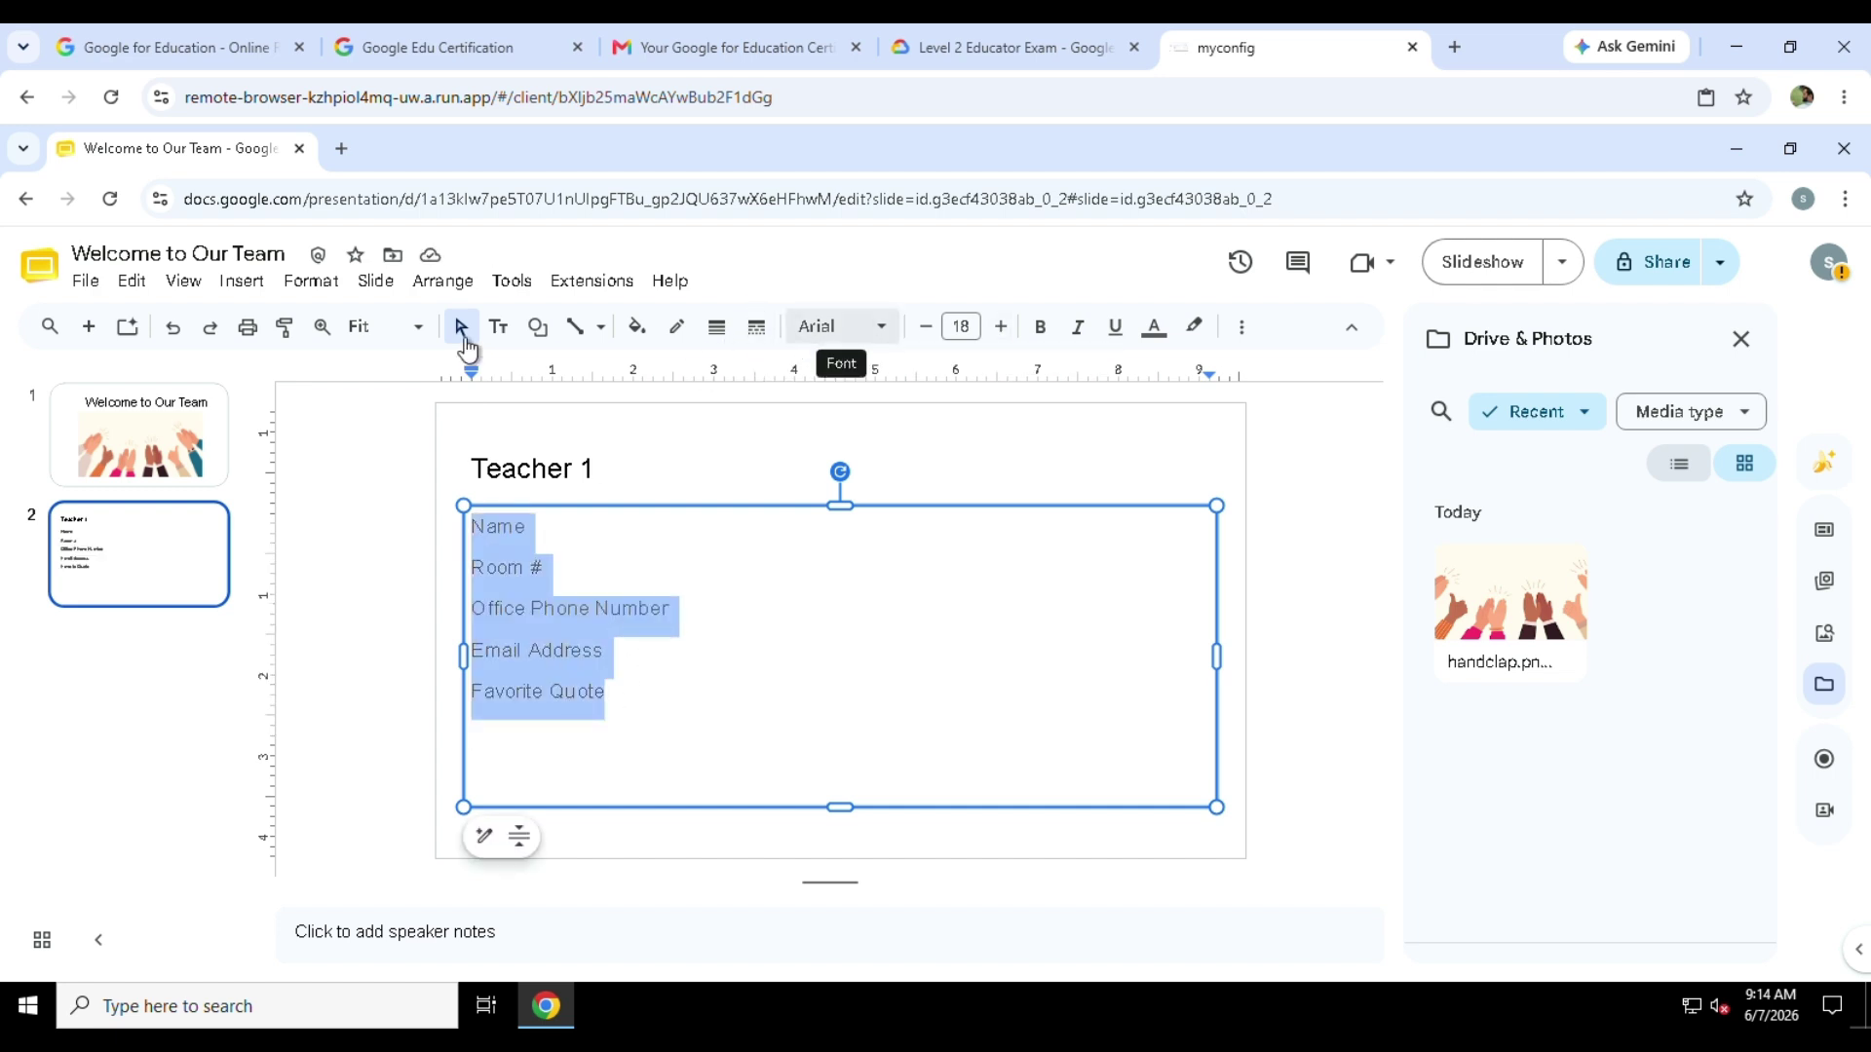
pyautogui.click(1741, 340)
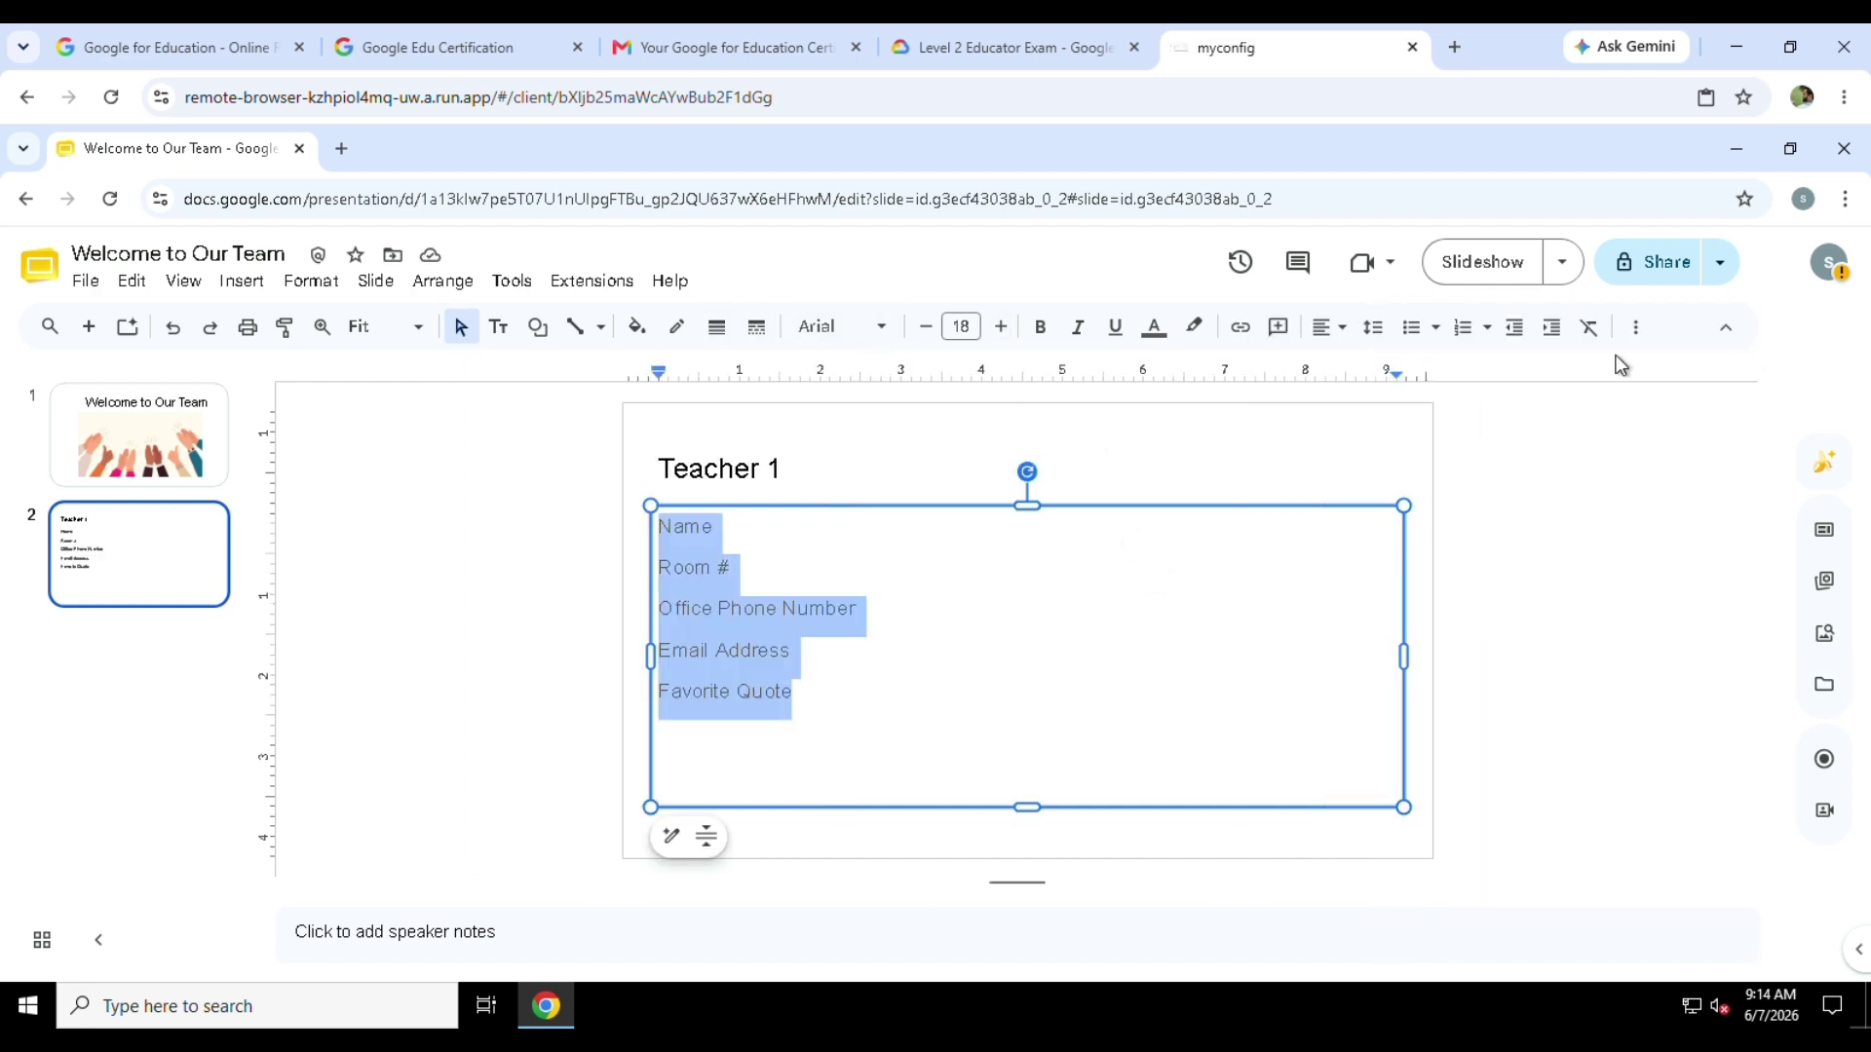
pyautogui.click(1413, 326)
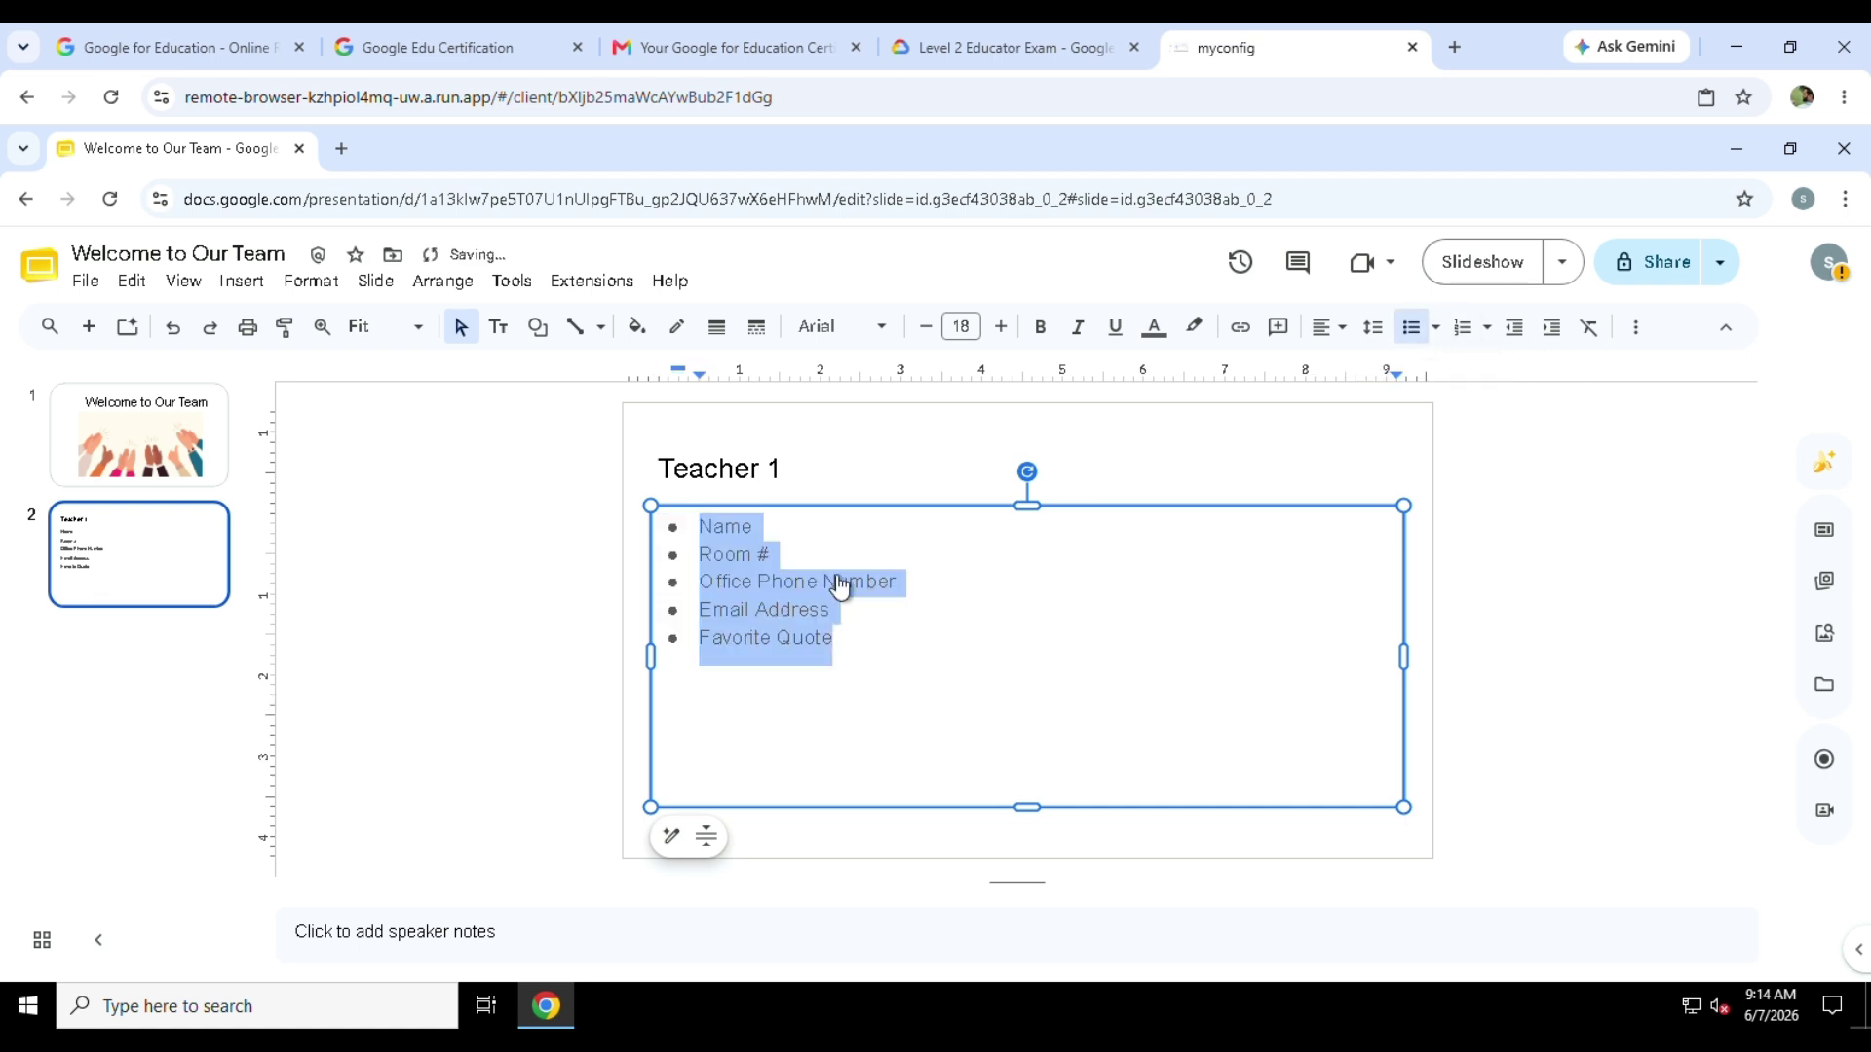
pyautogui.click(827, 559)
# Duplicate the Teacher 1 slide twice to create slides 3 and 4.
pyautogui.rightClick(82, 585)
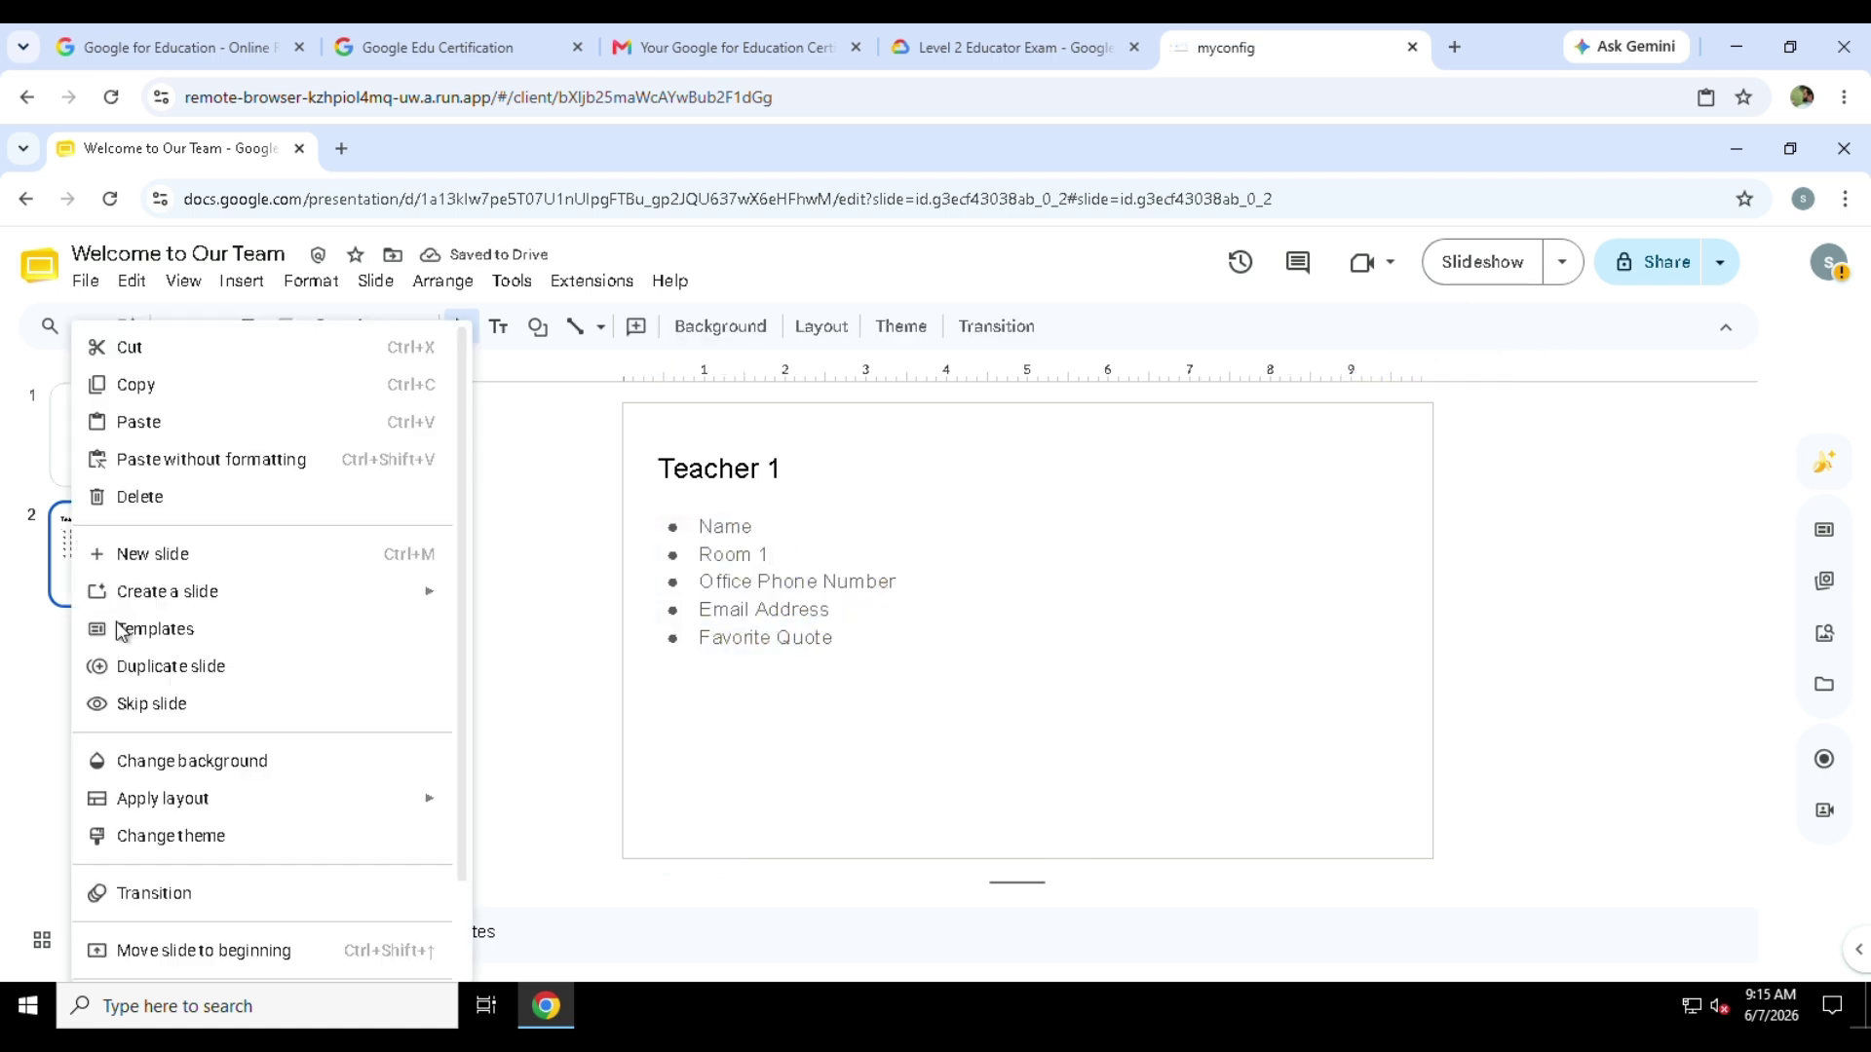
pyautogui.click(150, 666)
pyautogui.rightClick(146, 670)
pyautogui.click(192, 673)
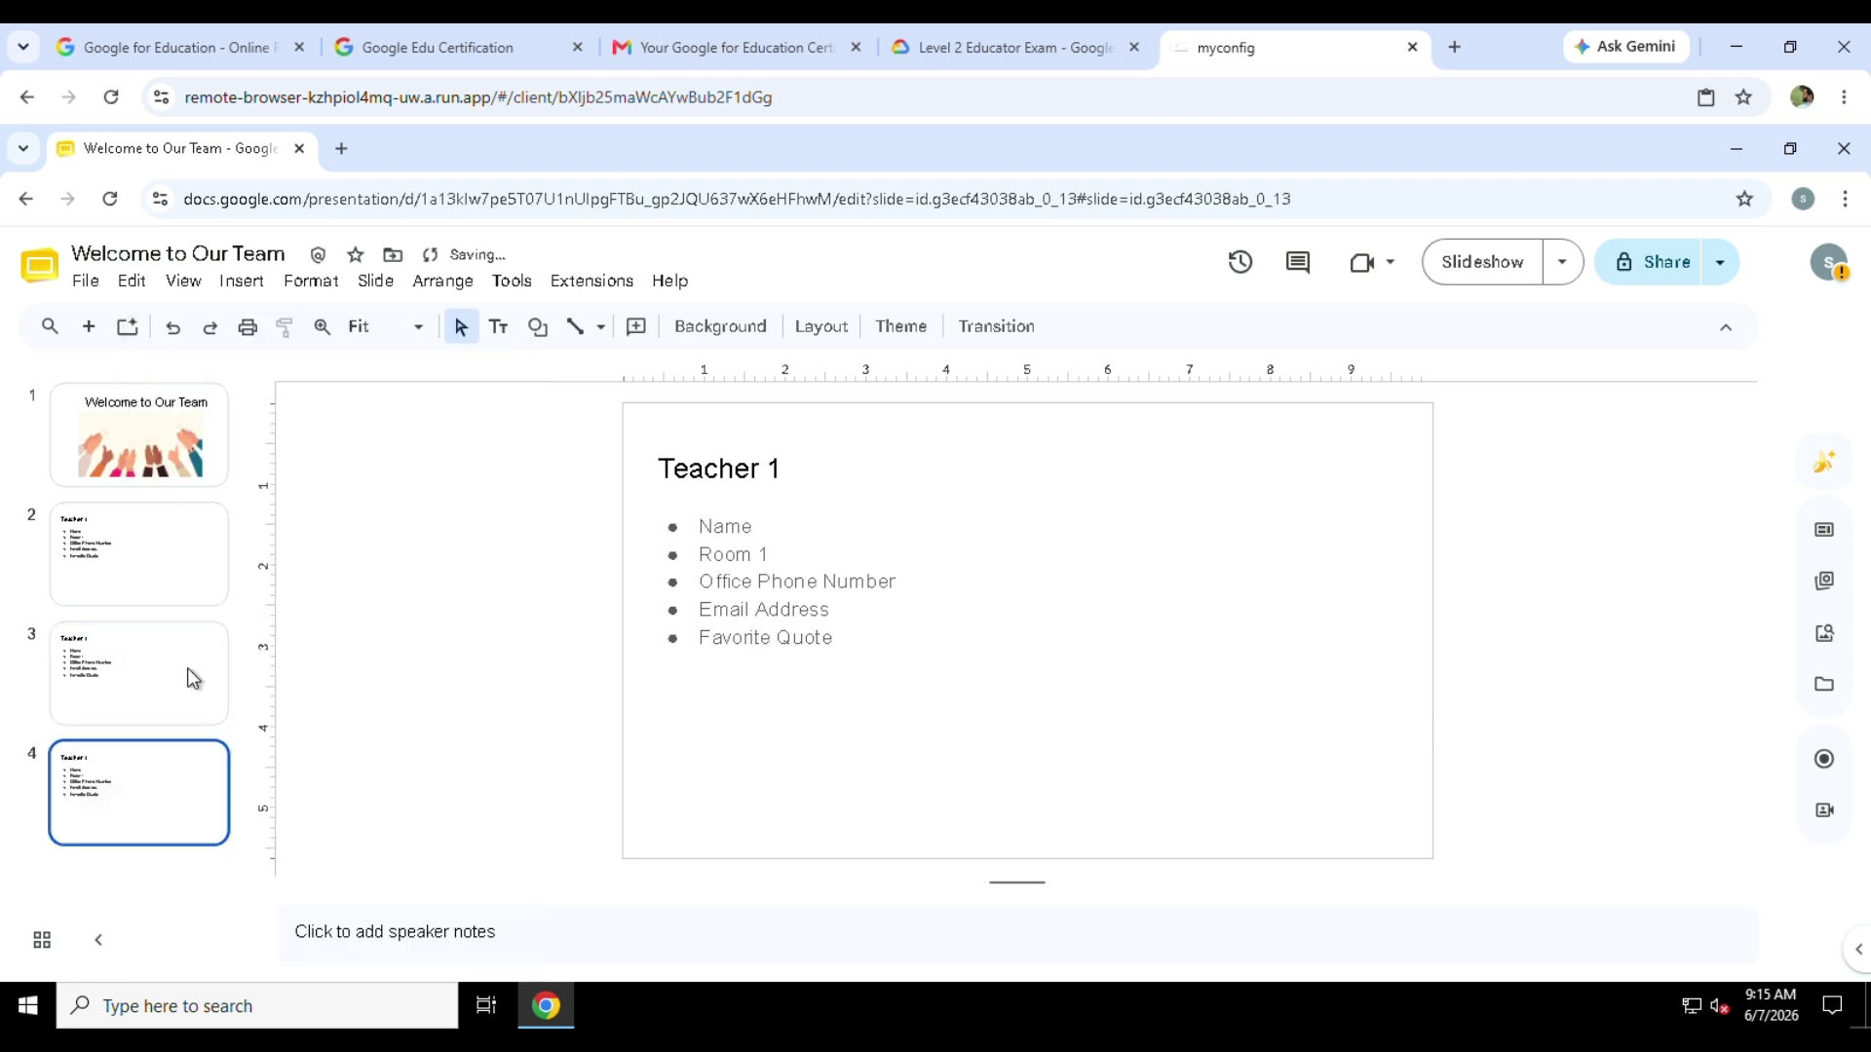
# Change the title of slide 3 to "Teacher 2" and update its room line to match.
pyautogui.click(192, 679)
pyautogui.click(788, 472)
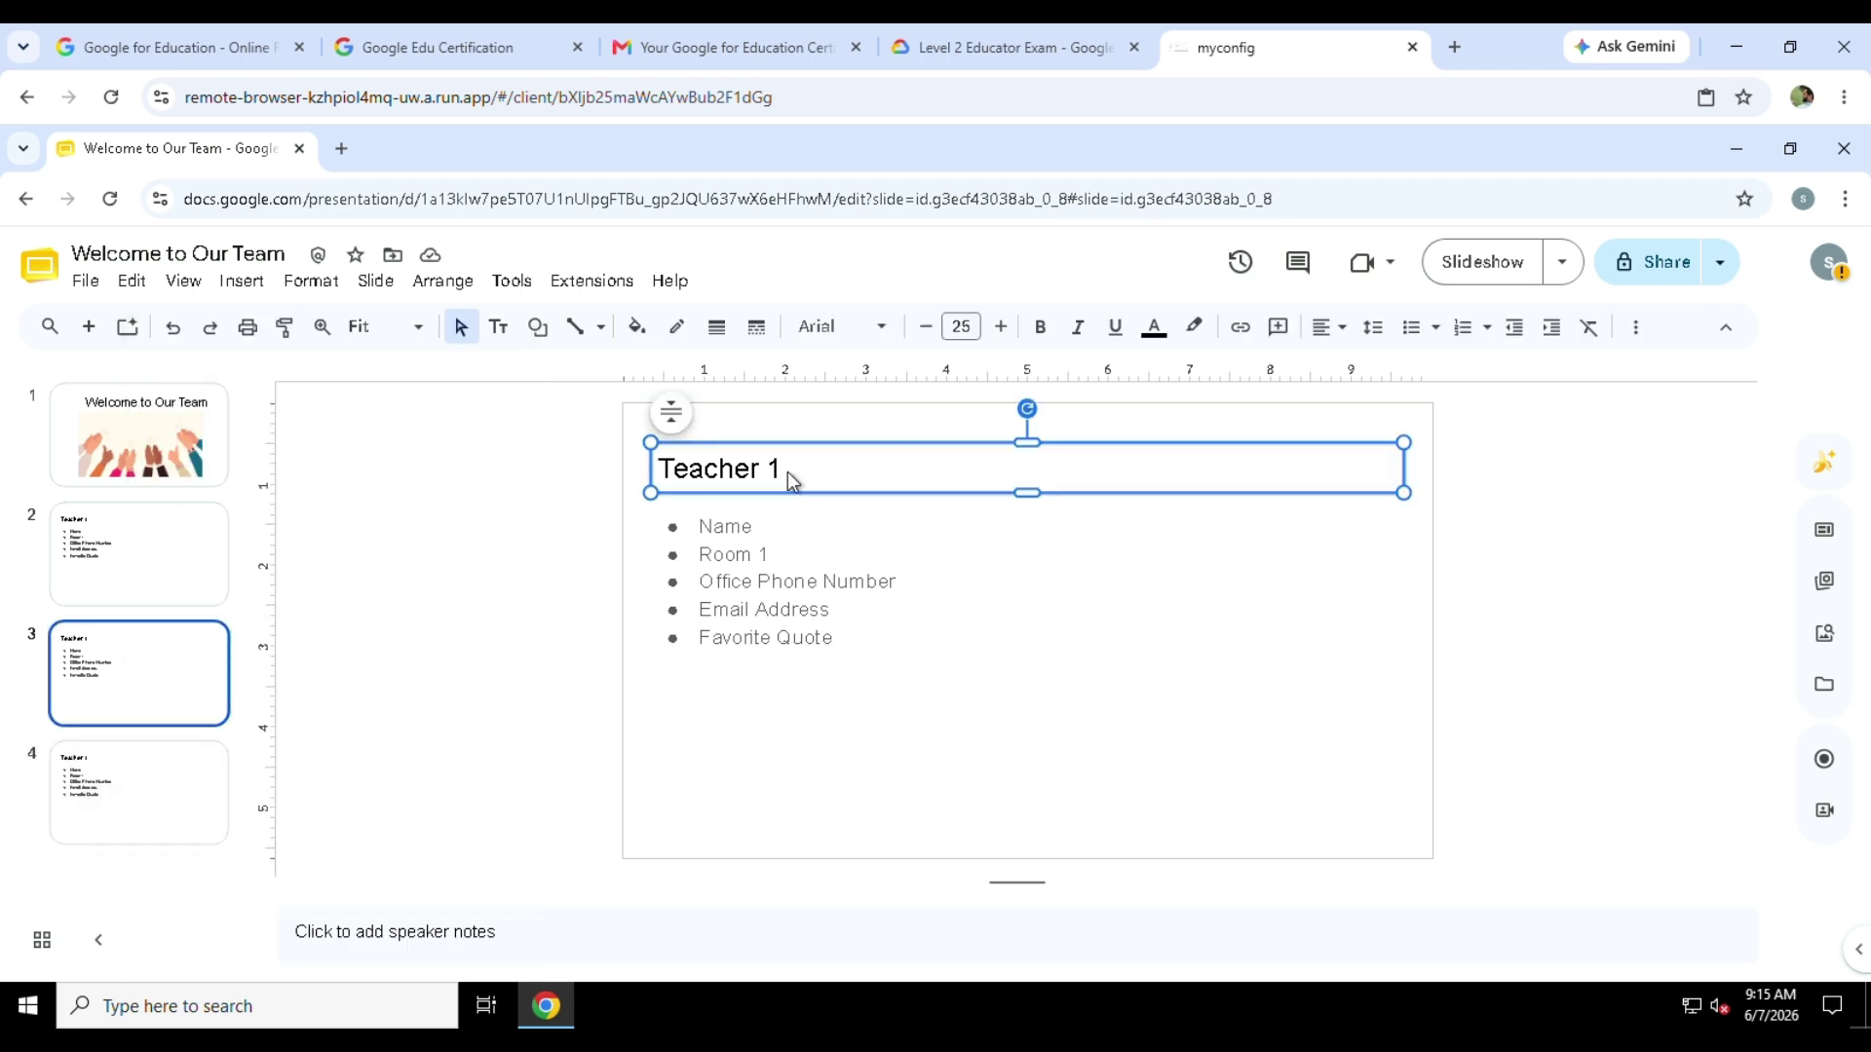
pyautogui.click(785, 478)
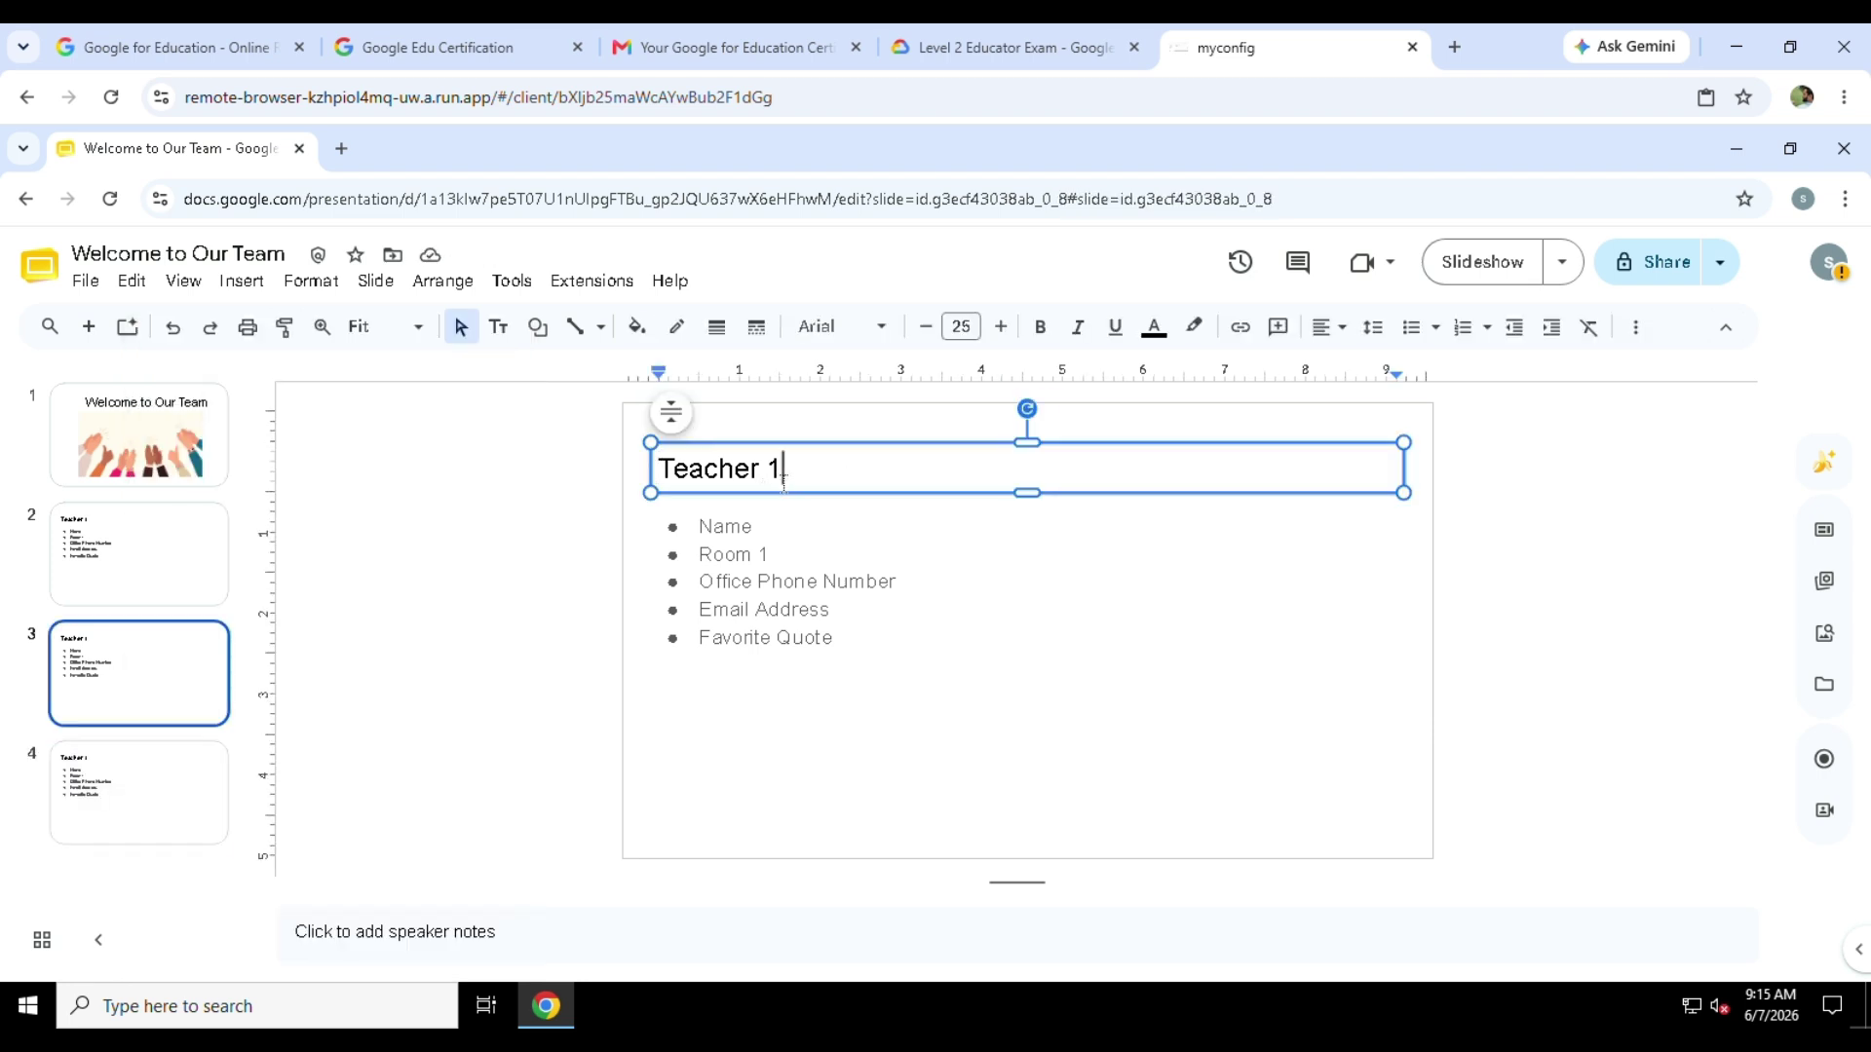
pyautogui.click(786, 566)
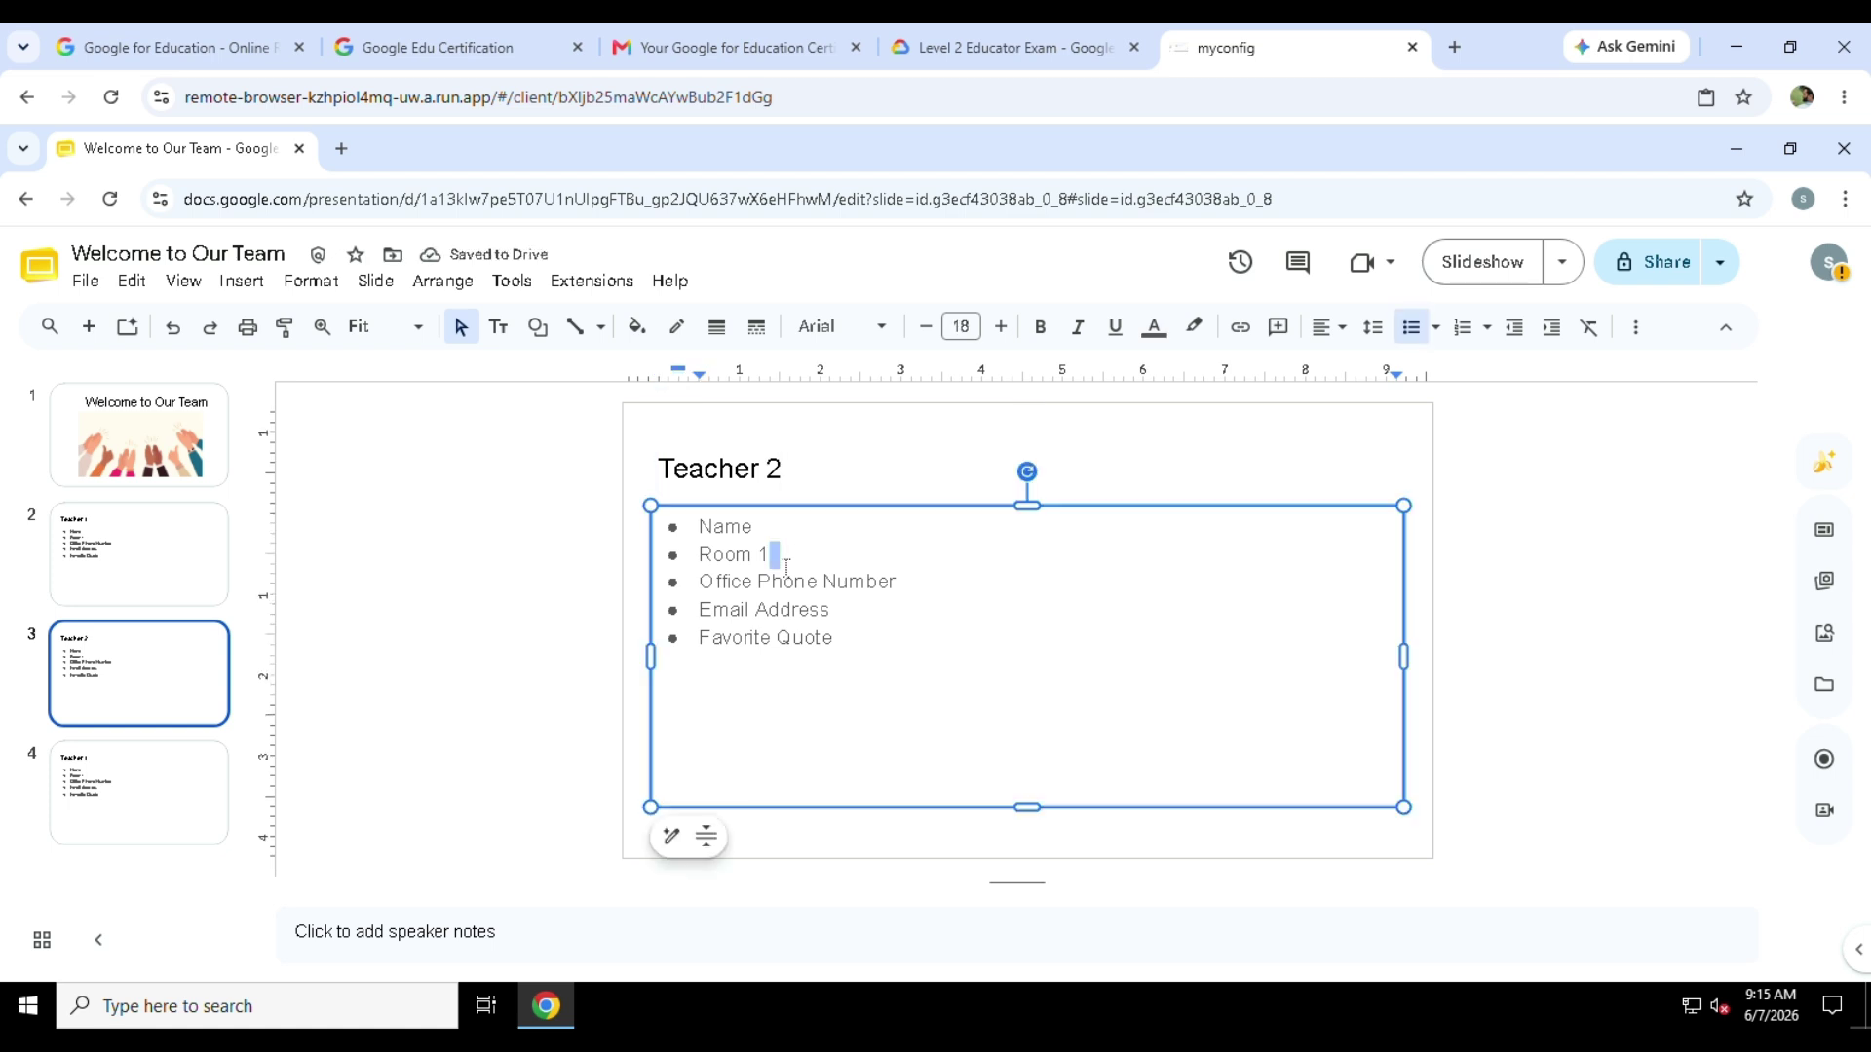
# Change the title of slide 4 to "Teacher 3" and its room line to "Room 3".
pyautogui.click(133, 779)
pyautogui.doubleClick(744, 471)
pyautogui.click(786, 472)
pyautogui.press('BackSpace')
pyautogui.write('3')
pyautogui.click(808, 581)
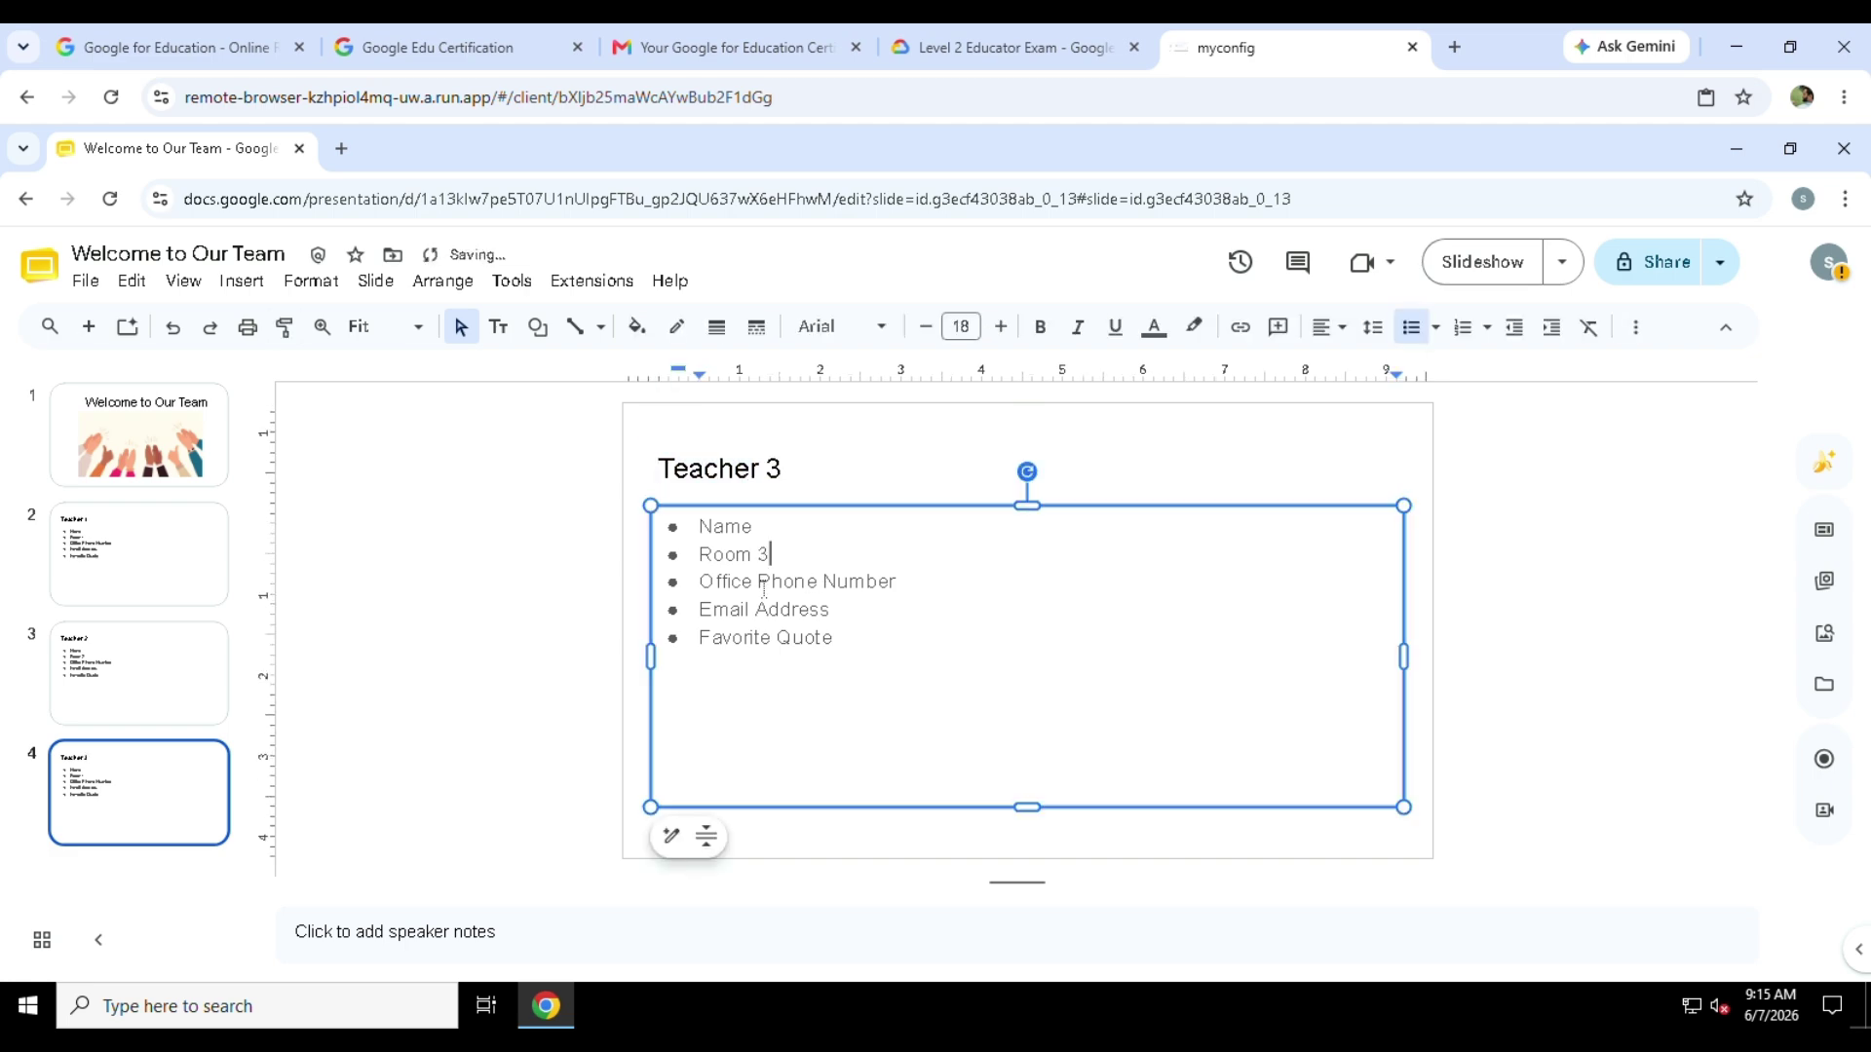
# Add an empty fifth slide after the Teacher 3 slide and review the remaining Task 2 instructions on the lab page.
pyautogui.click(121, 796)
pyautogui.click(1004, 46)
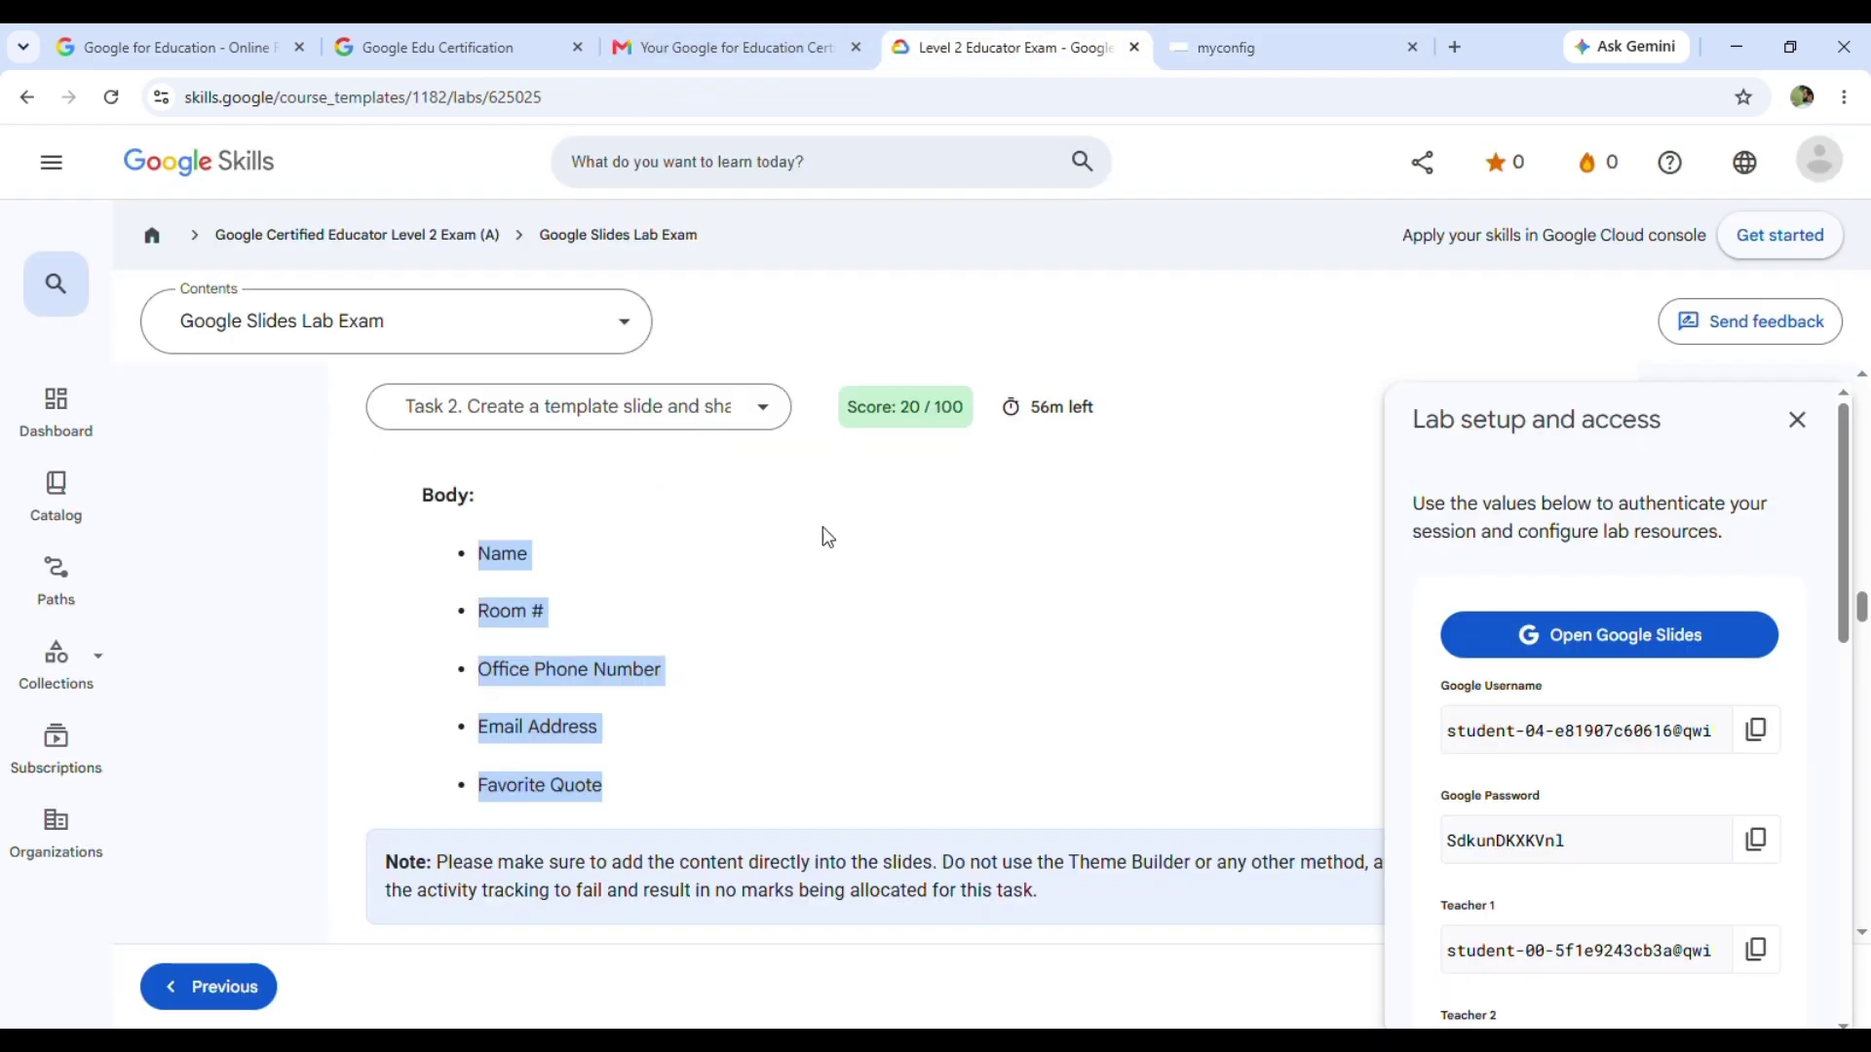
pyautogui.scroll(-1, 823, 531)
pyautogui.scroll(2, 823, 531)
pyautogui.scroll(-1, 823, 531)
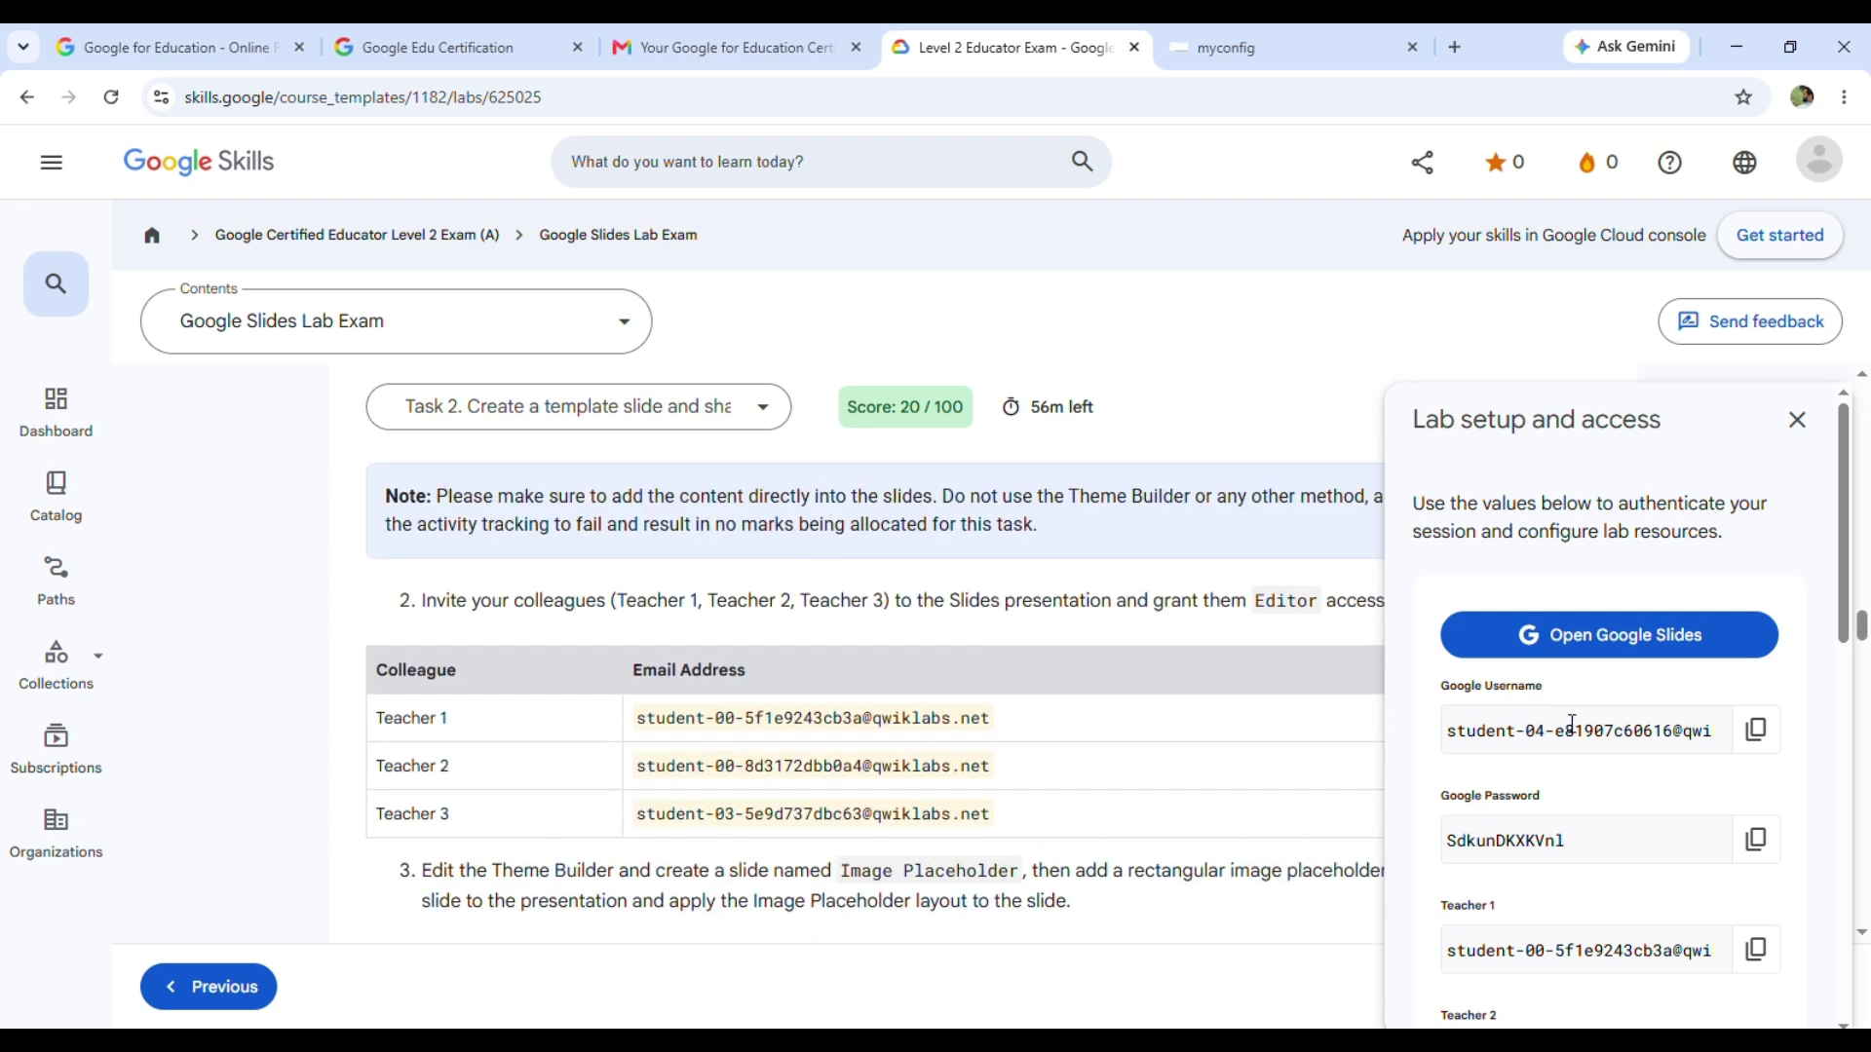
pyautogui.scroll(-3, 1598, 828)
# Share the presentation with Teacher 1, Teacher 2 and Teacher 3 as Editors, taking their e-mail addresses from the lab page.
pyautogui.click(1286, 47)
pyautogui.click(1665, 281)
pyautogui.click(1003, 47)
pyautogui.click(1286, 47)
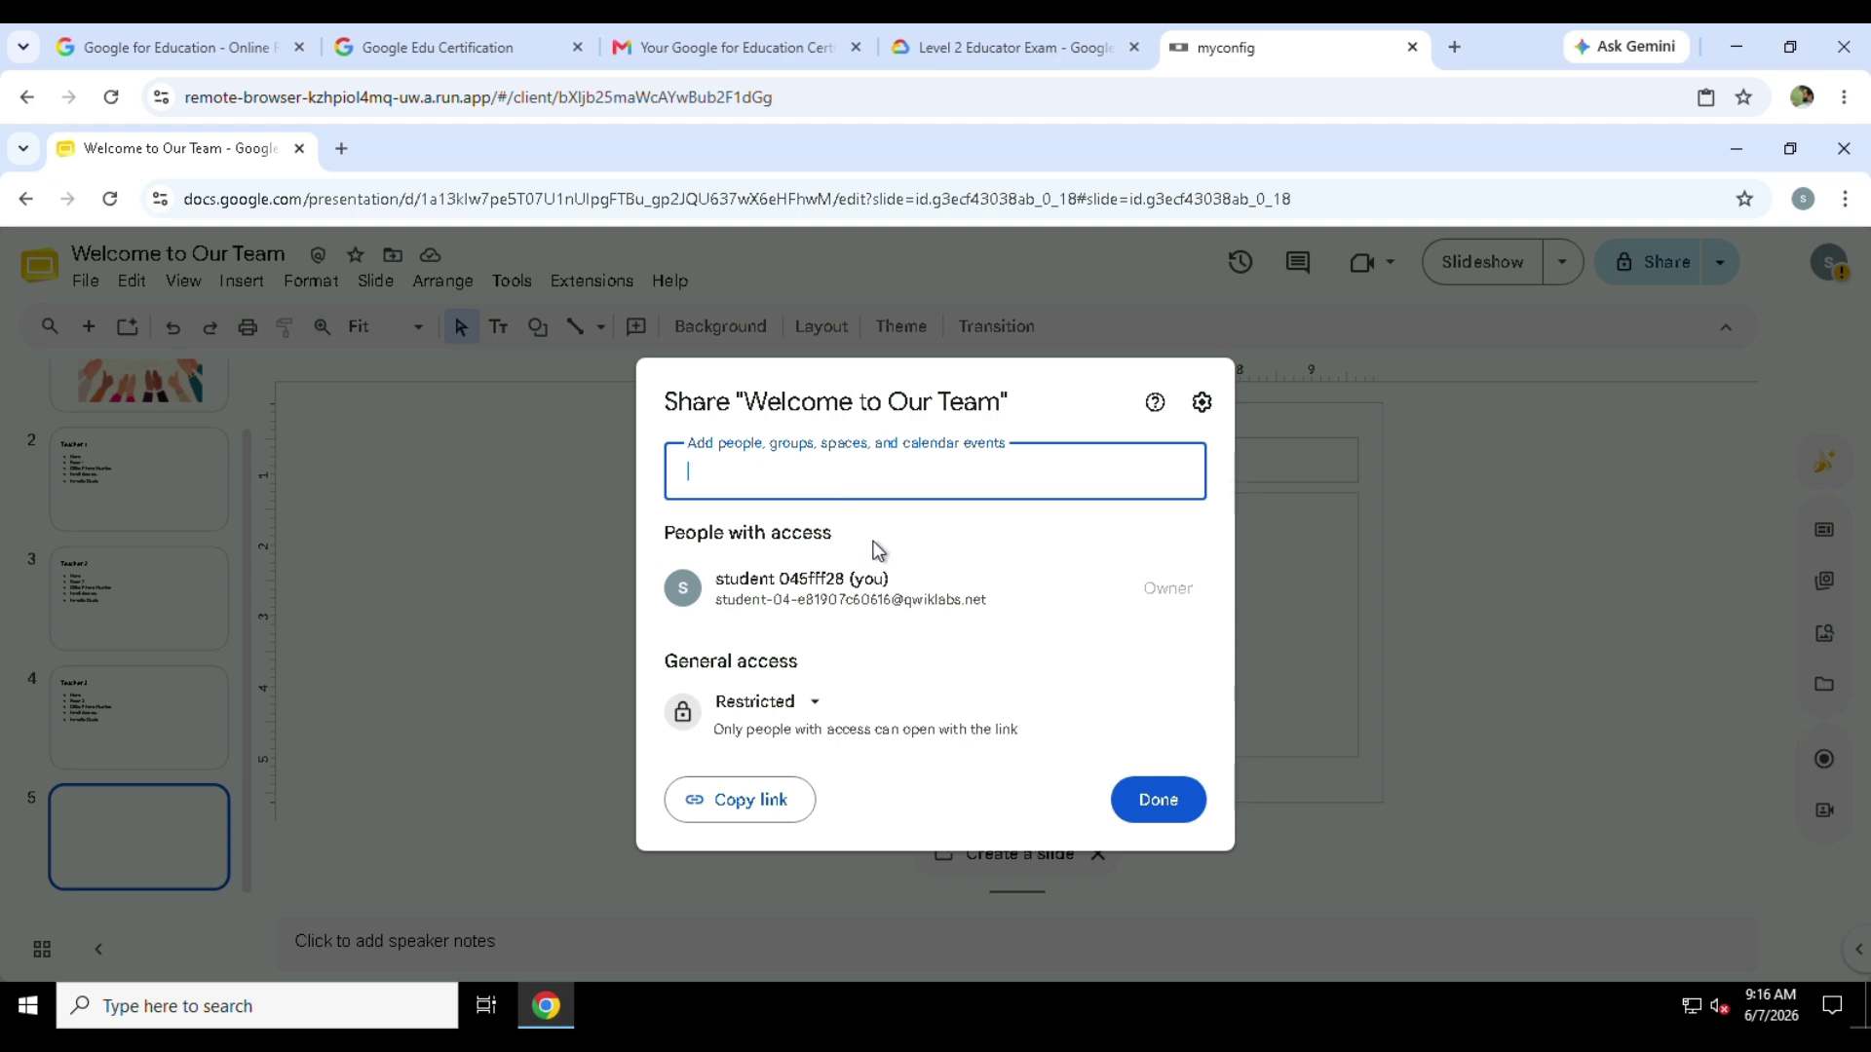
pyautogui.hotkey('ctrl', 'v')
pyautogui.click(1003, 47)
pyautogui.click(1754, 756)
pyautogui.click(1323, 43)
pyautogui.click(1004, 47)
pyautogui.click(1754, 865)
pyautogui.click(1286, 47)
pyautogui.hotkey('ctrl', 'v')
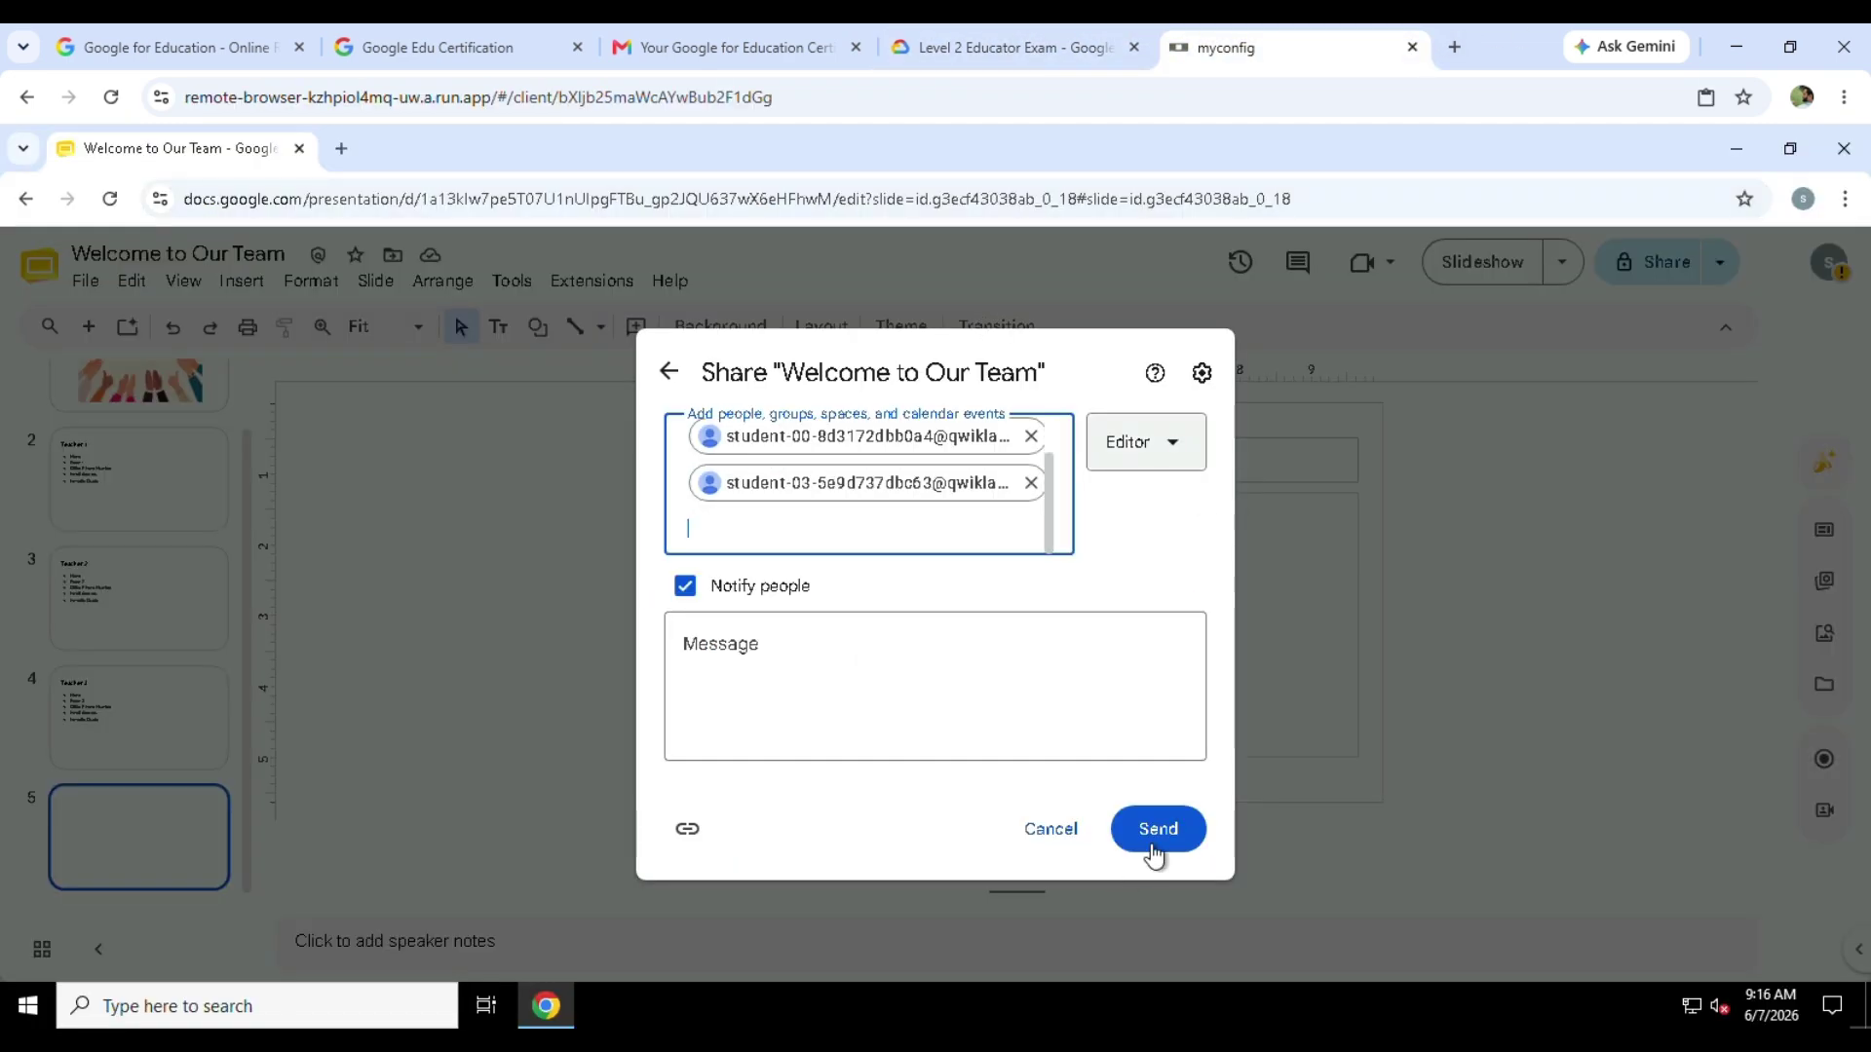
pyautogui.click(1214, 824)
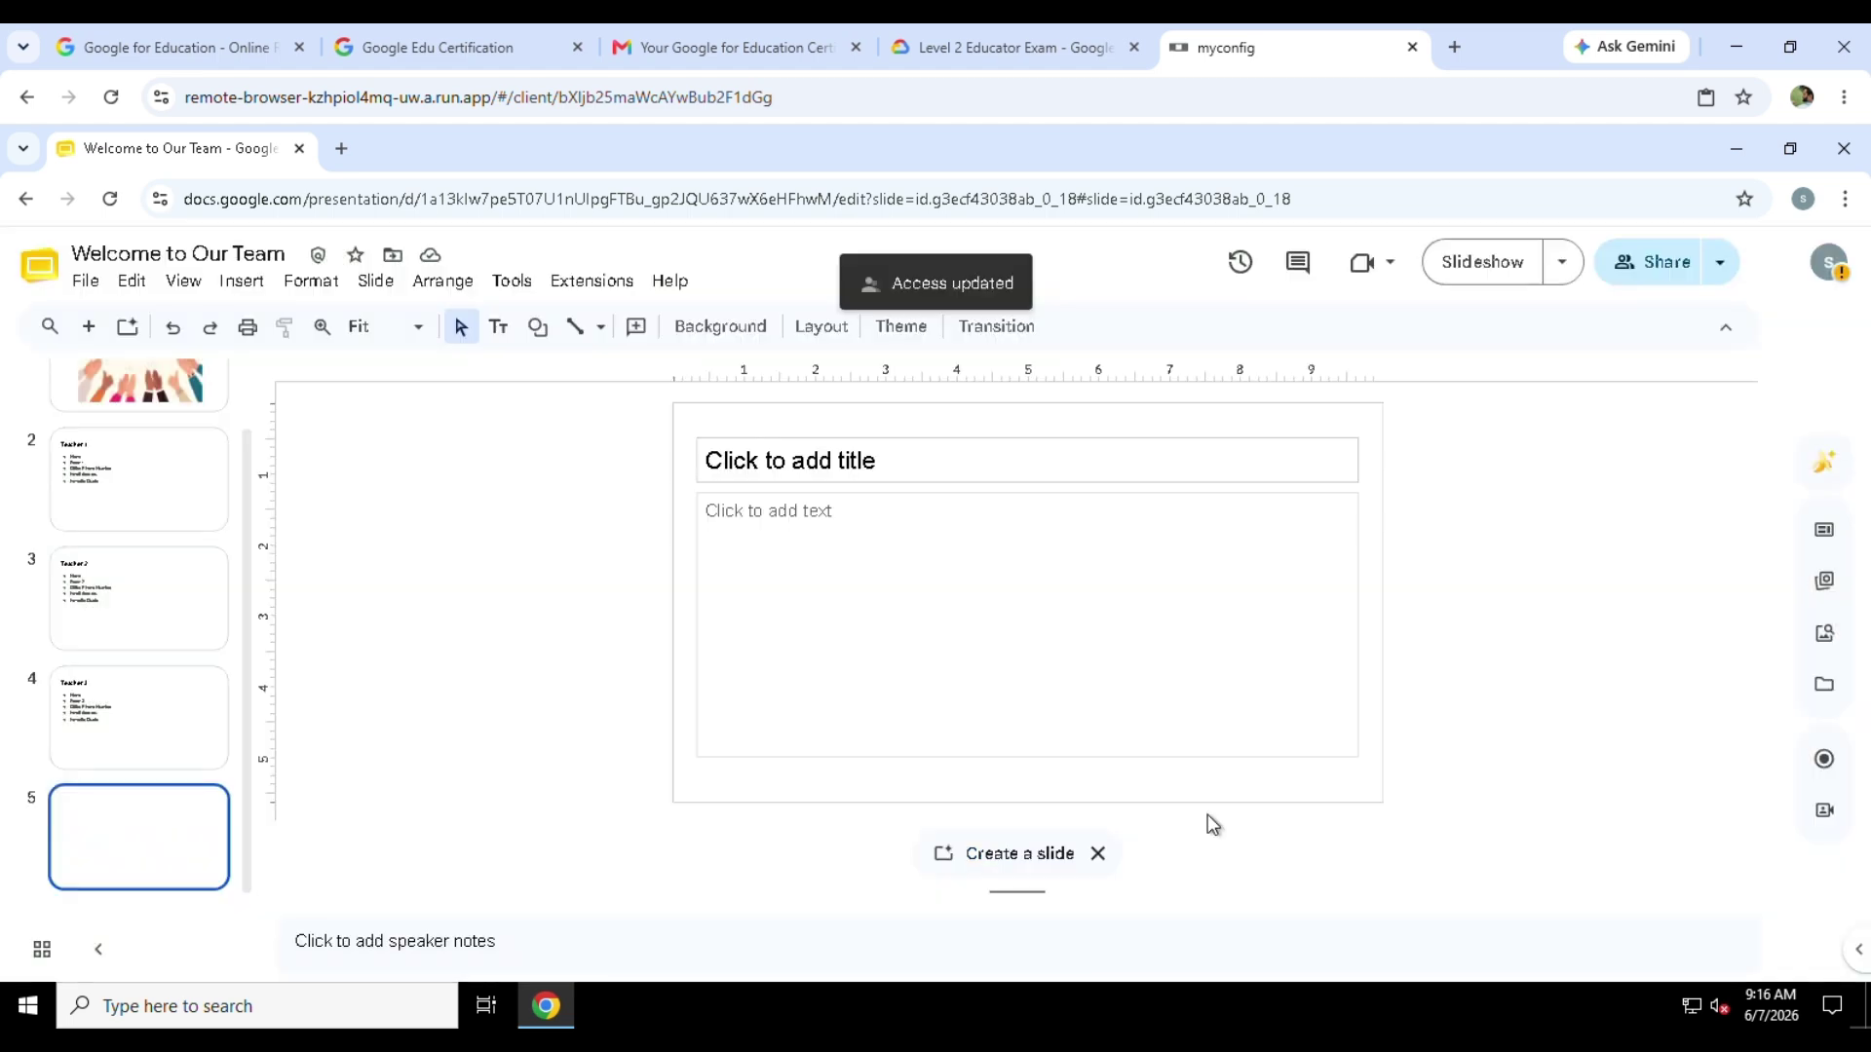
# In the Theme Builder, rename the Section header layout to "Image Placeholder", the name given in the lab instructions.
pyautogui.click(1003, 47)
pyautogui.scroll(-2, 877, 682)
pyautogui.moveTo(840, 701); pyautogui.dragTo(1023, 705)
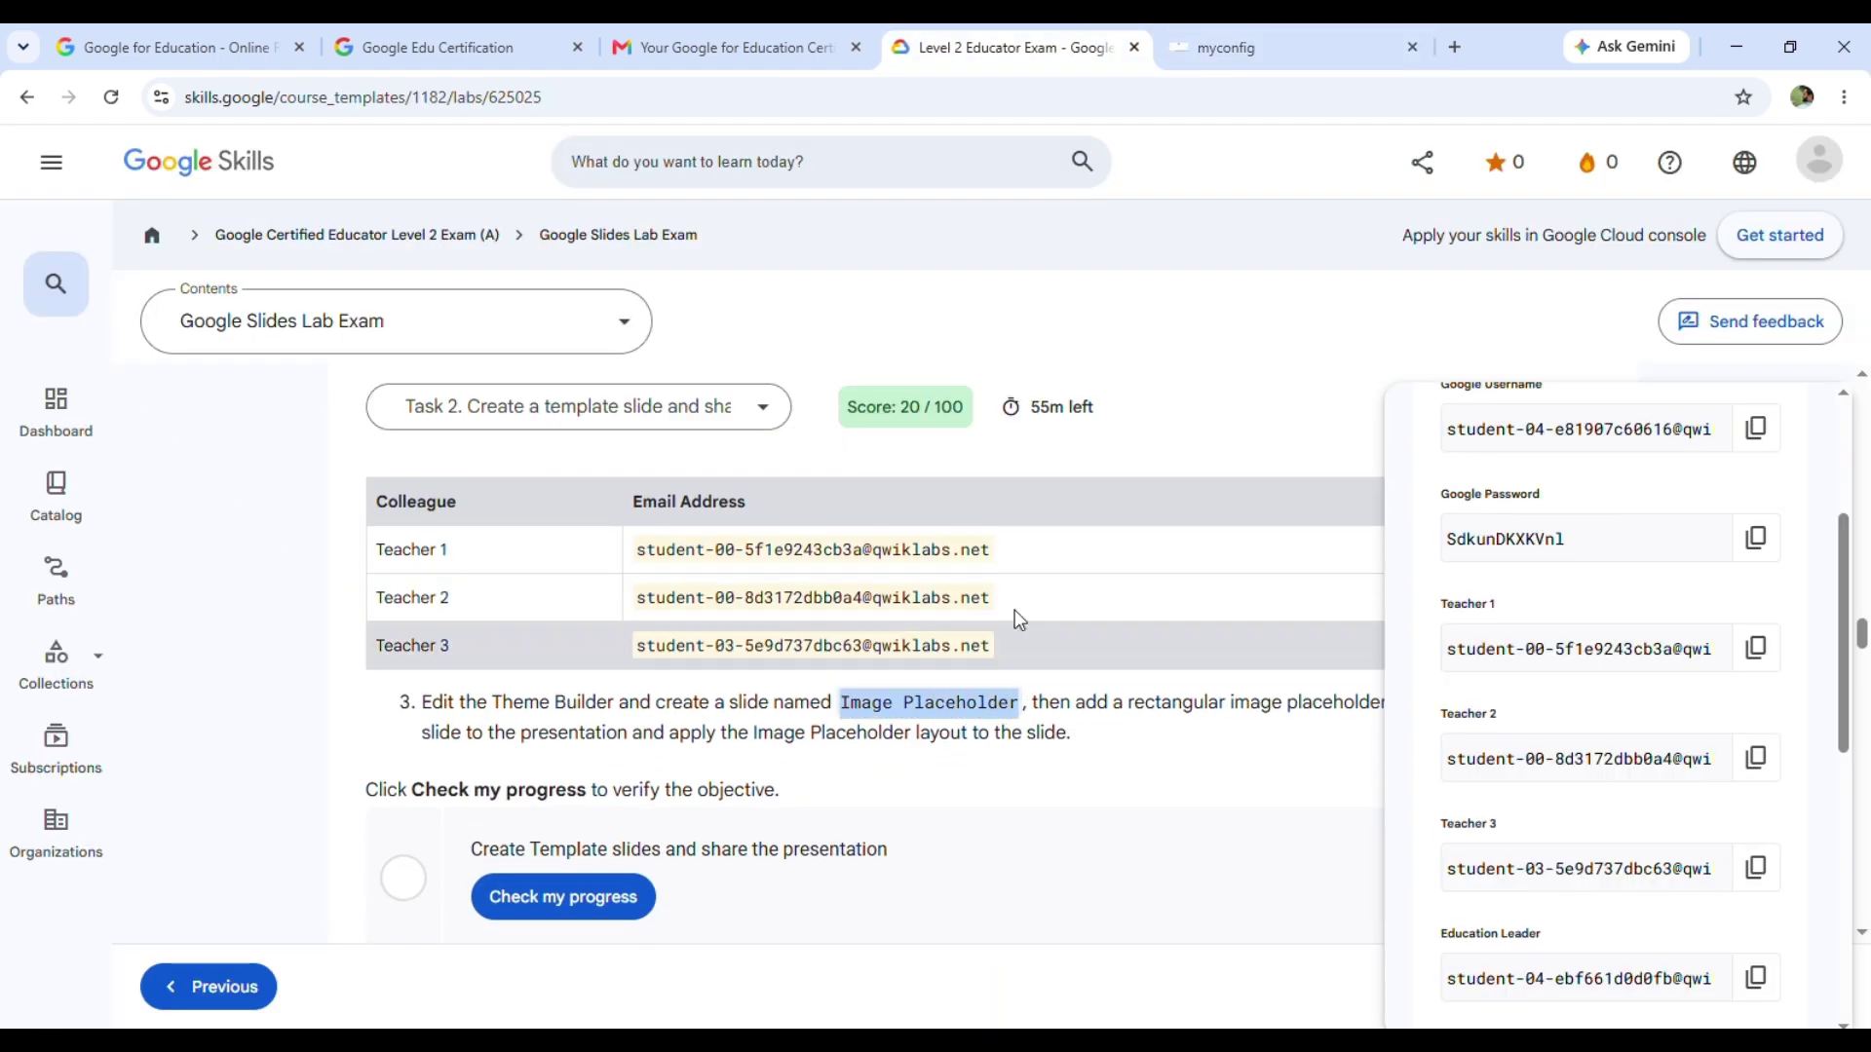
pyautogui.click(1357, 34)
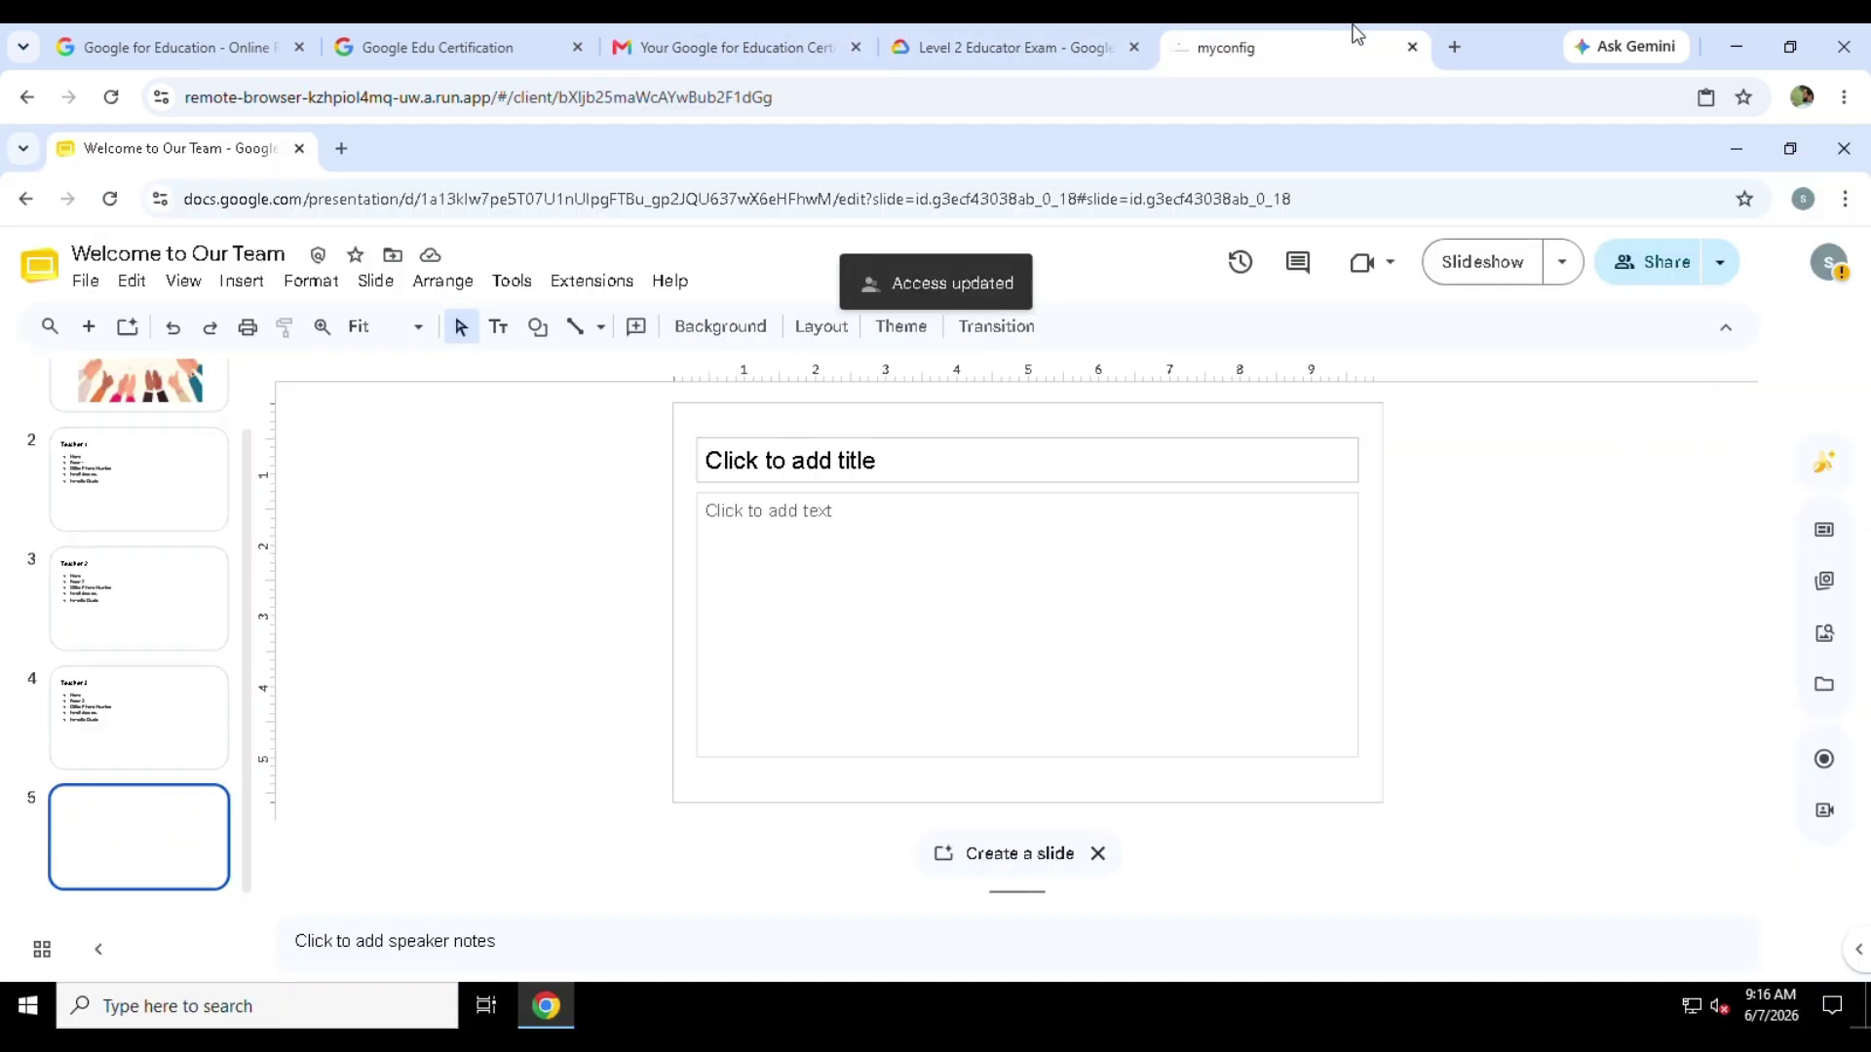
pyautogui.click(247, 282)
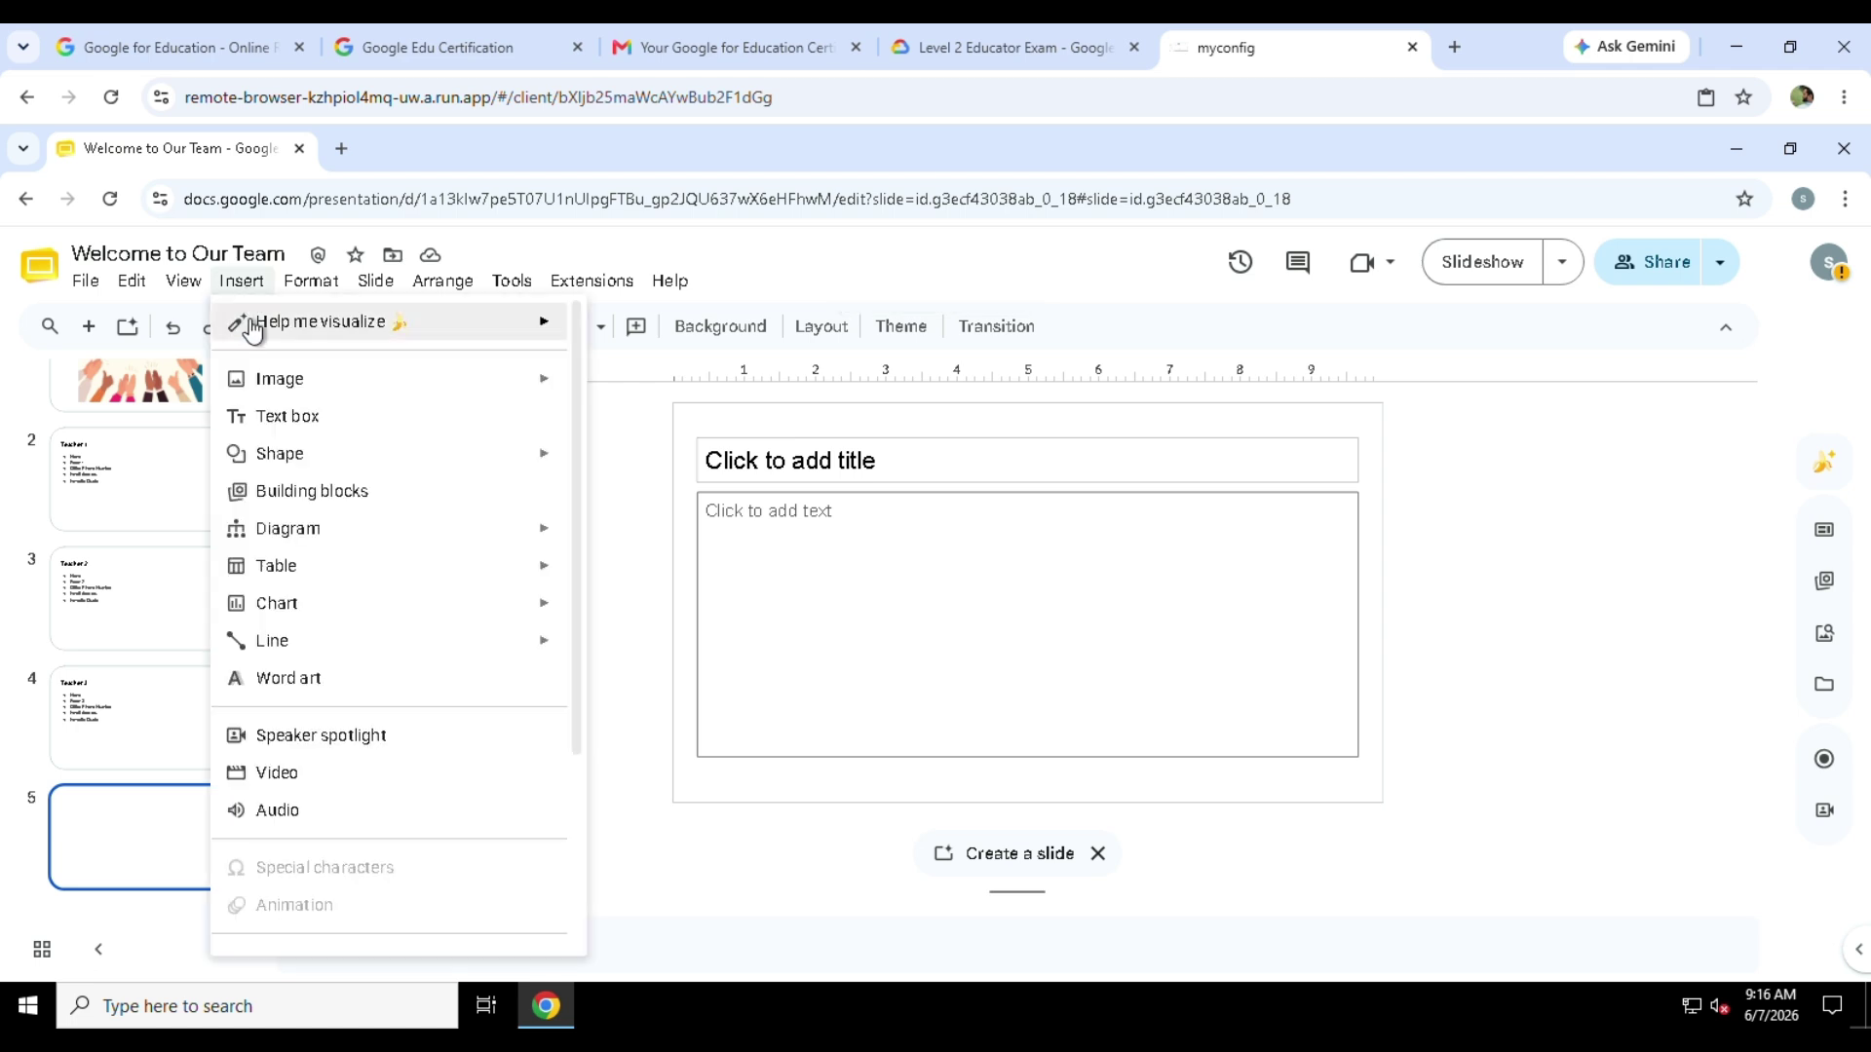
pyautogui.click(185, 283)
pyautogui.click(291, 497)
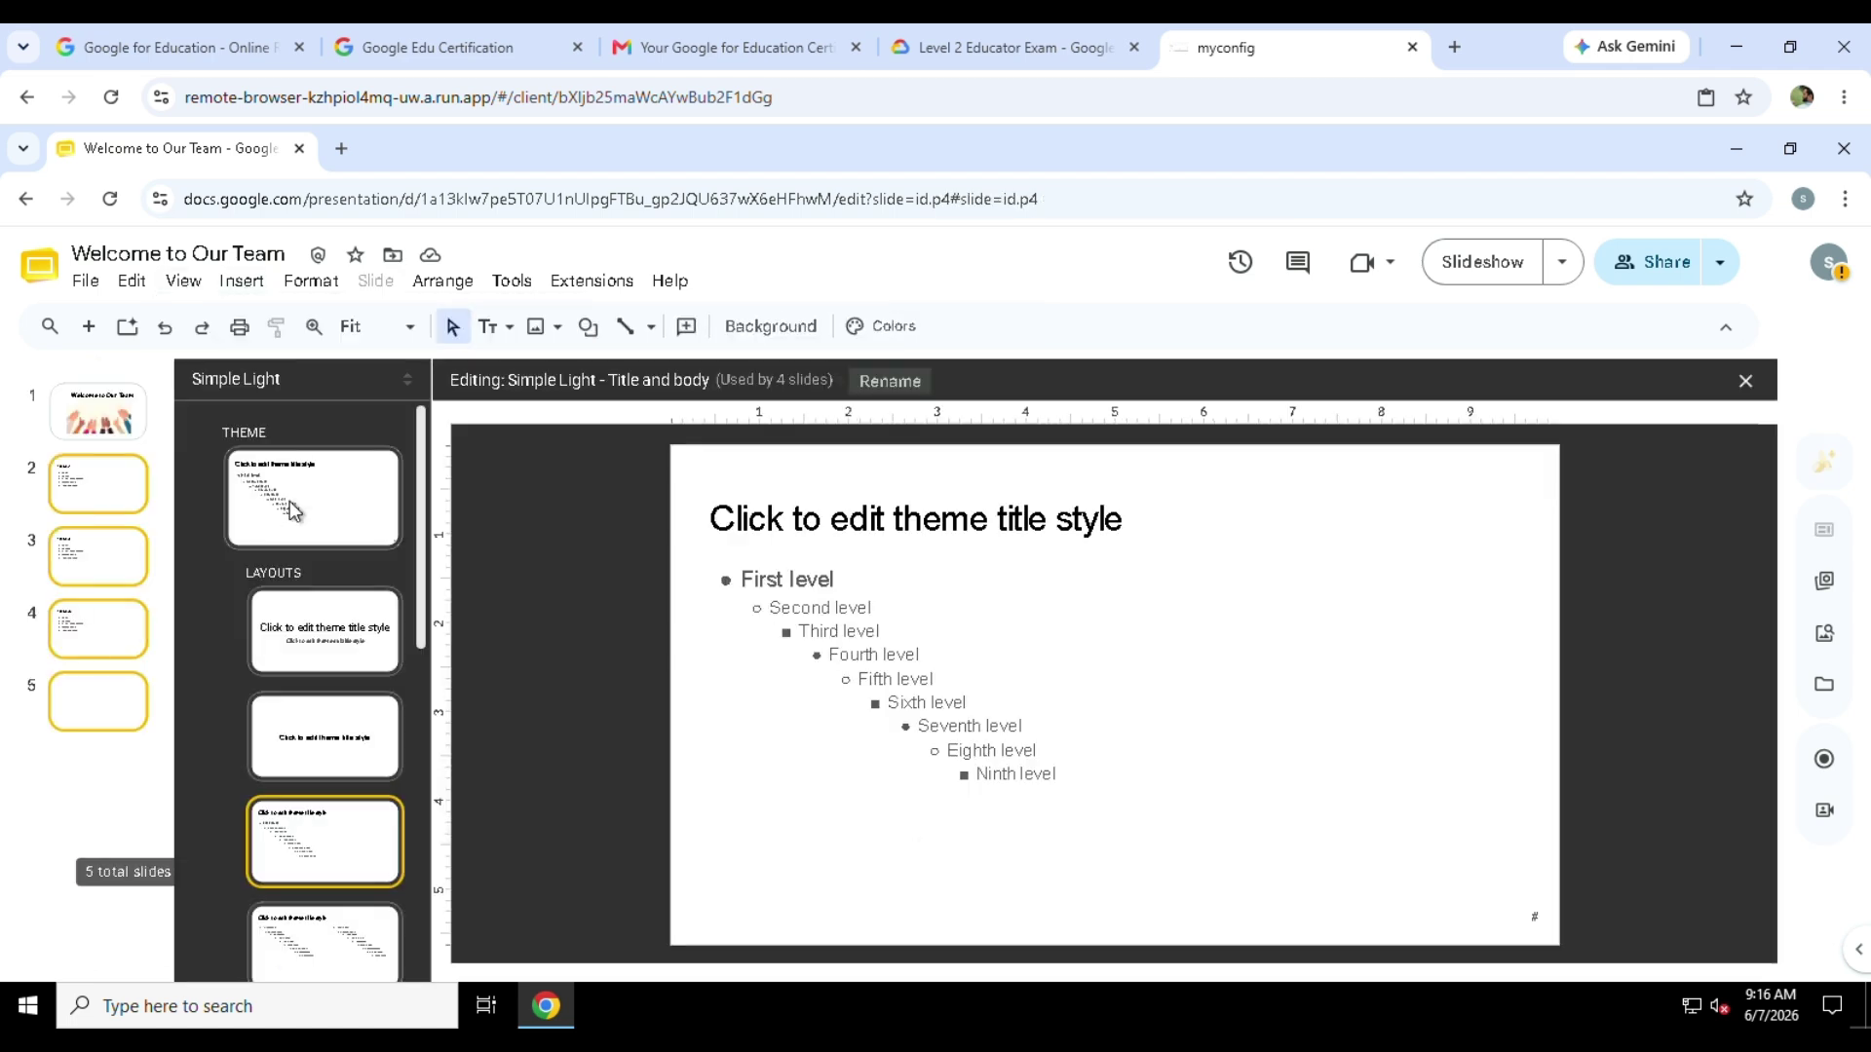
pyautogui.click(333, 749)
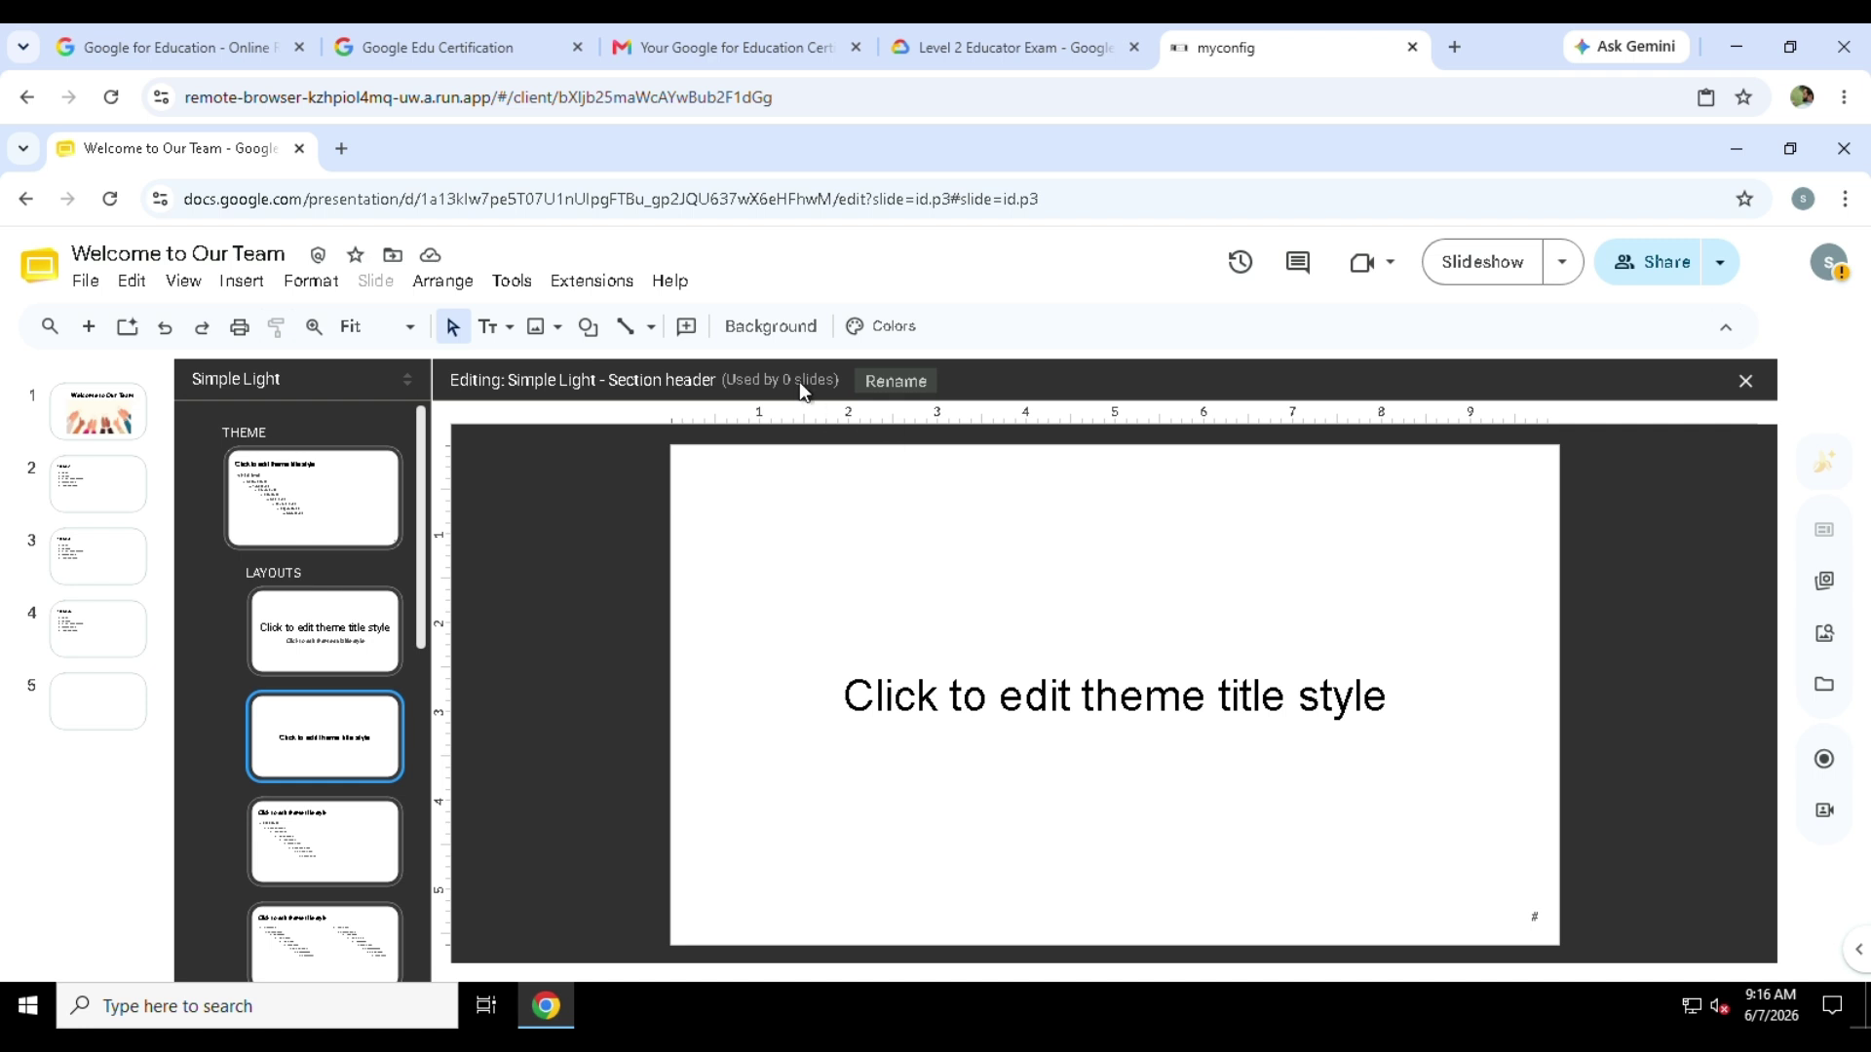
pyautogui.click(895, 381)
pyautogui.write('Image Placeholder')
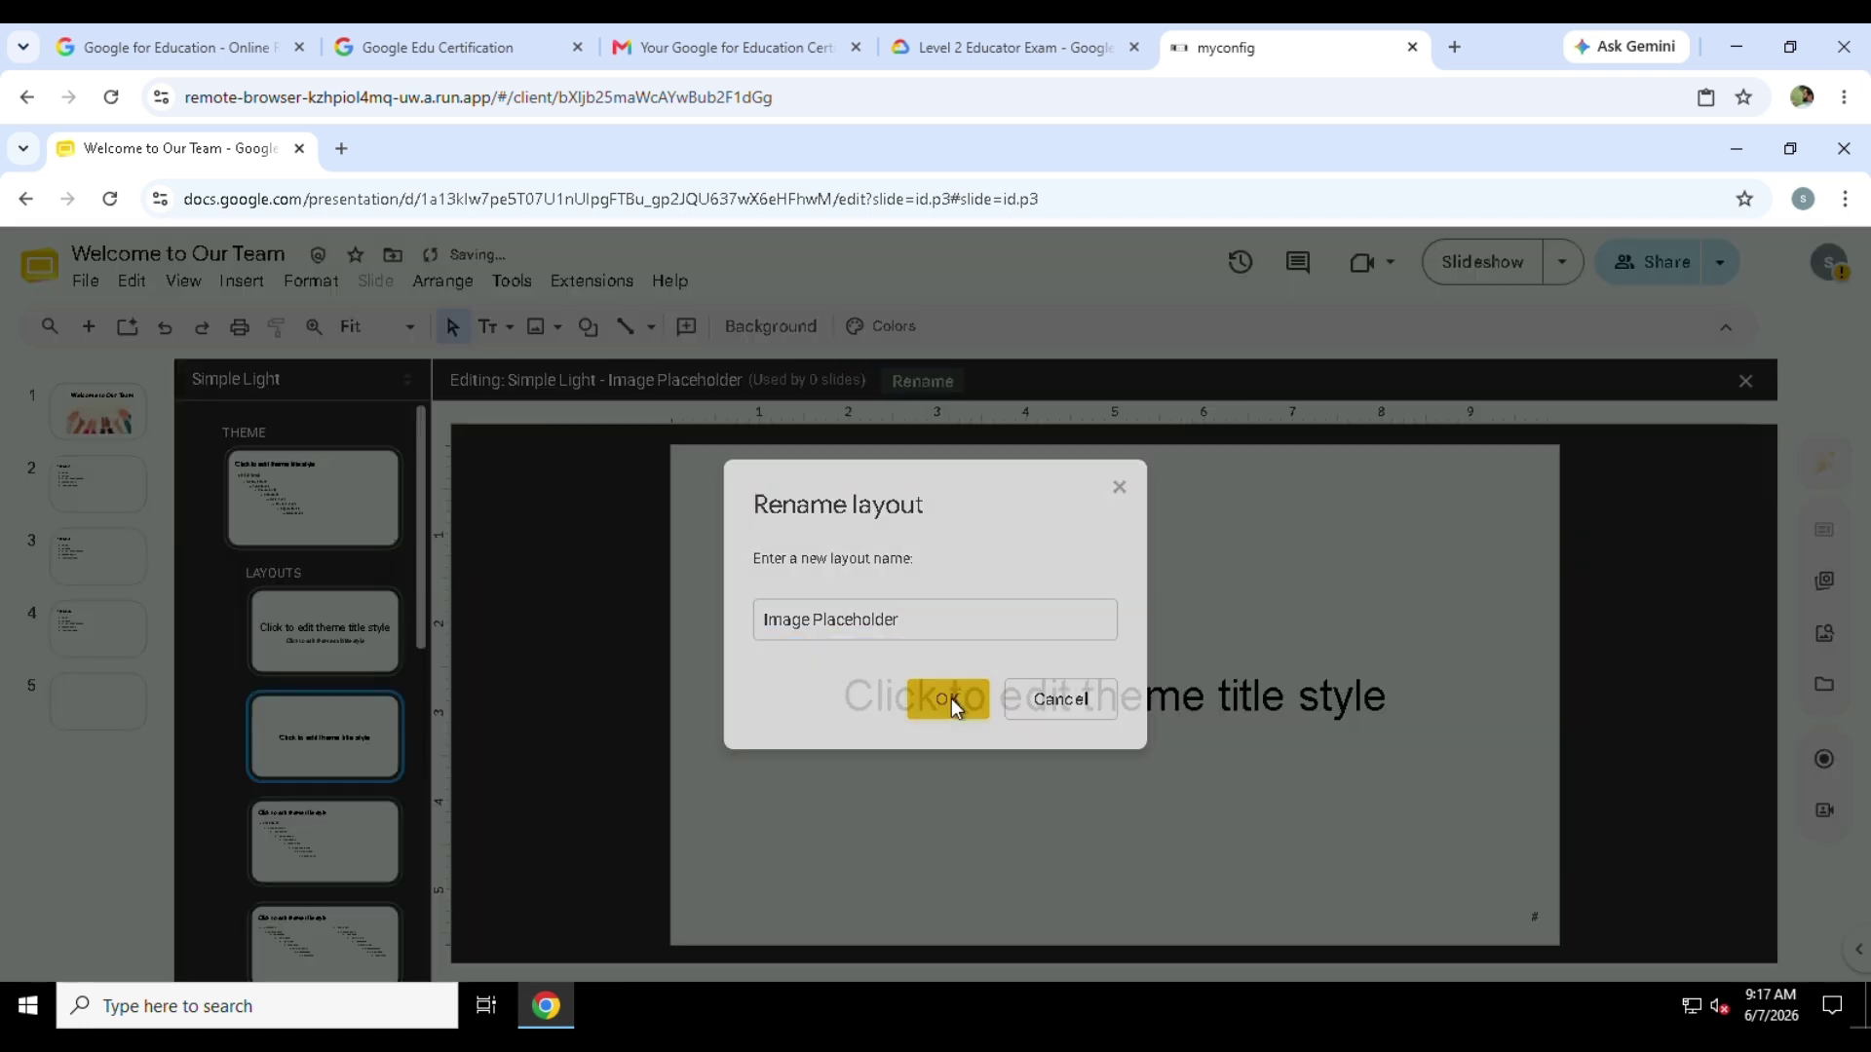
pyautogui.click(951, 698)
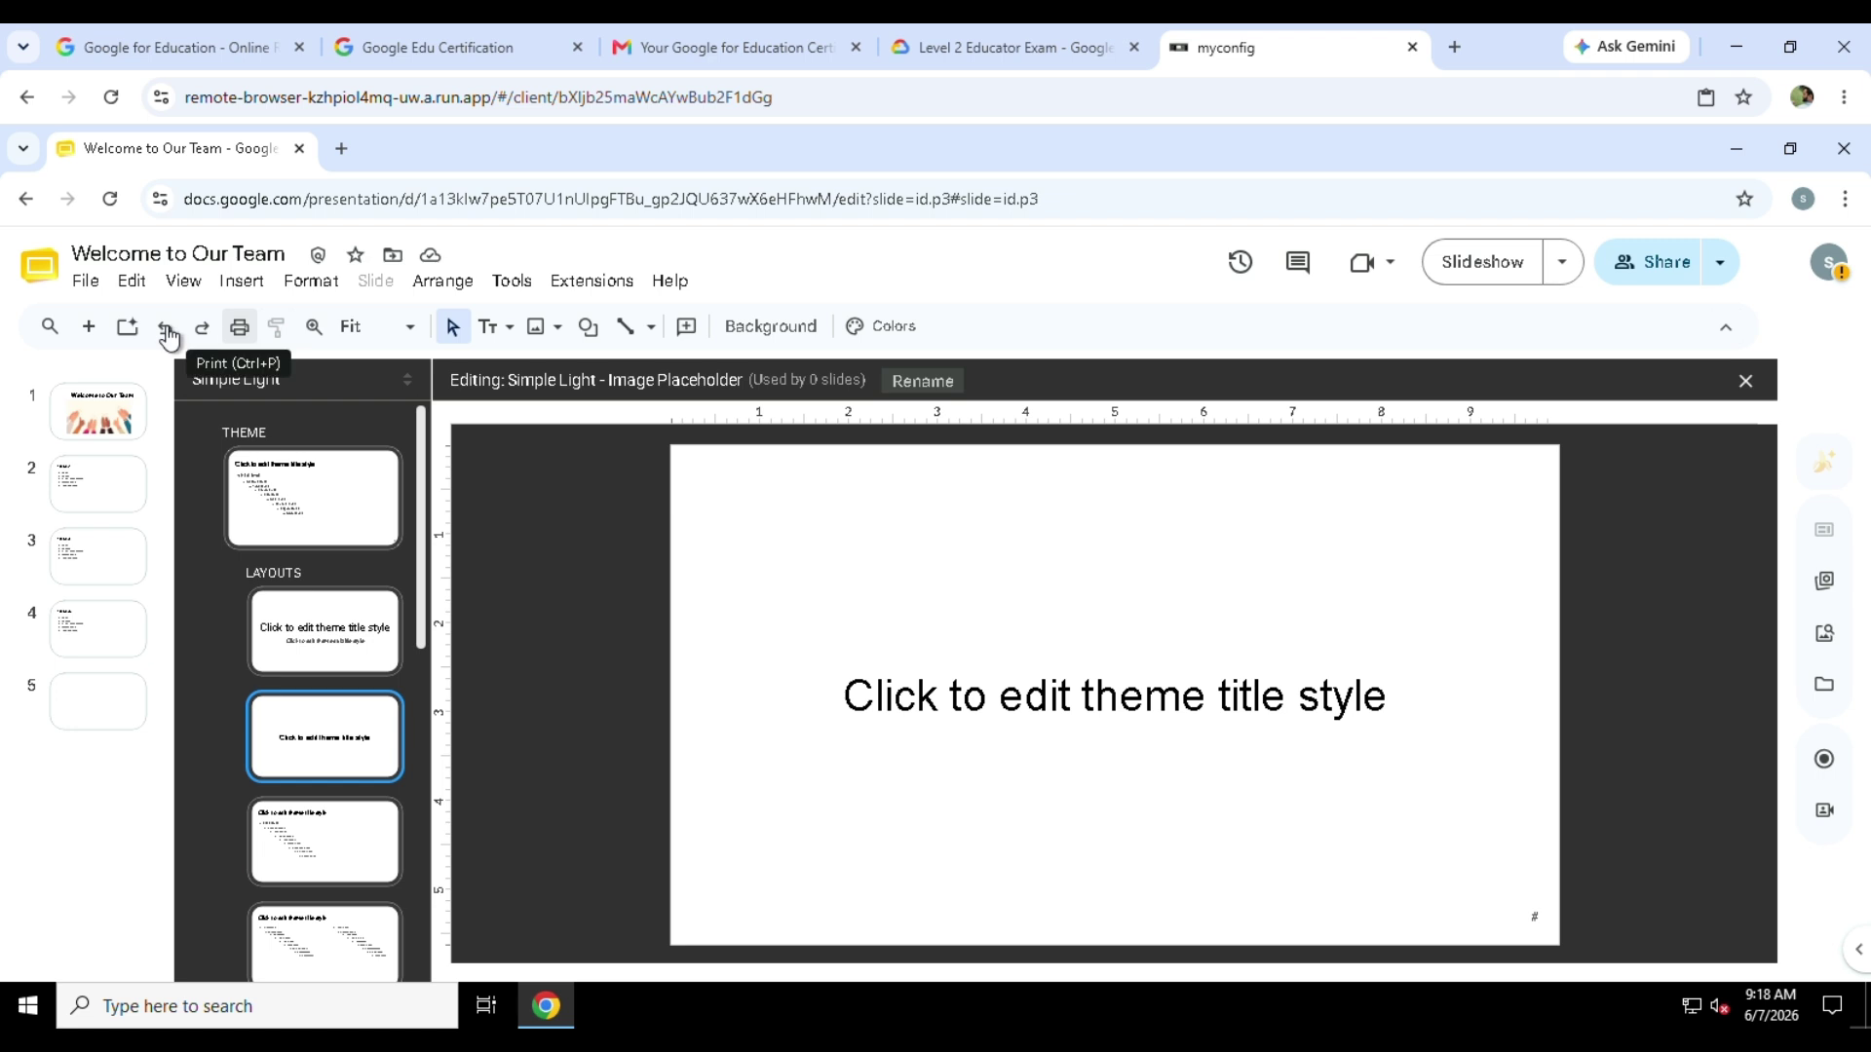
# Draw a rectangular image placeholder about 8.5 by 4.2 inches on the Image Placeholder layout and close the Theme Builder.
pyautogui.click(568, 336)
pyautogui.moveTo(751, 421)
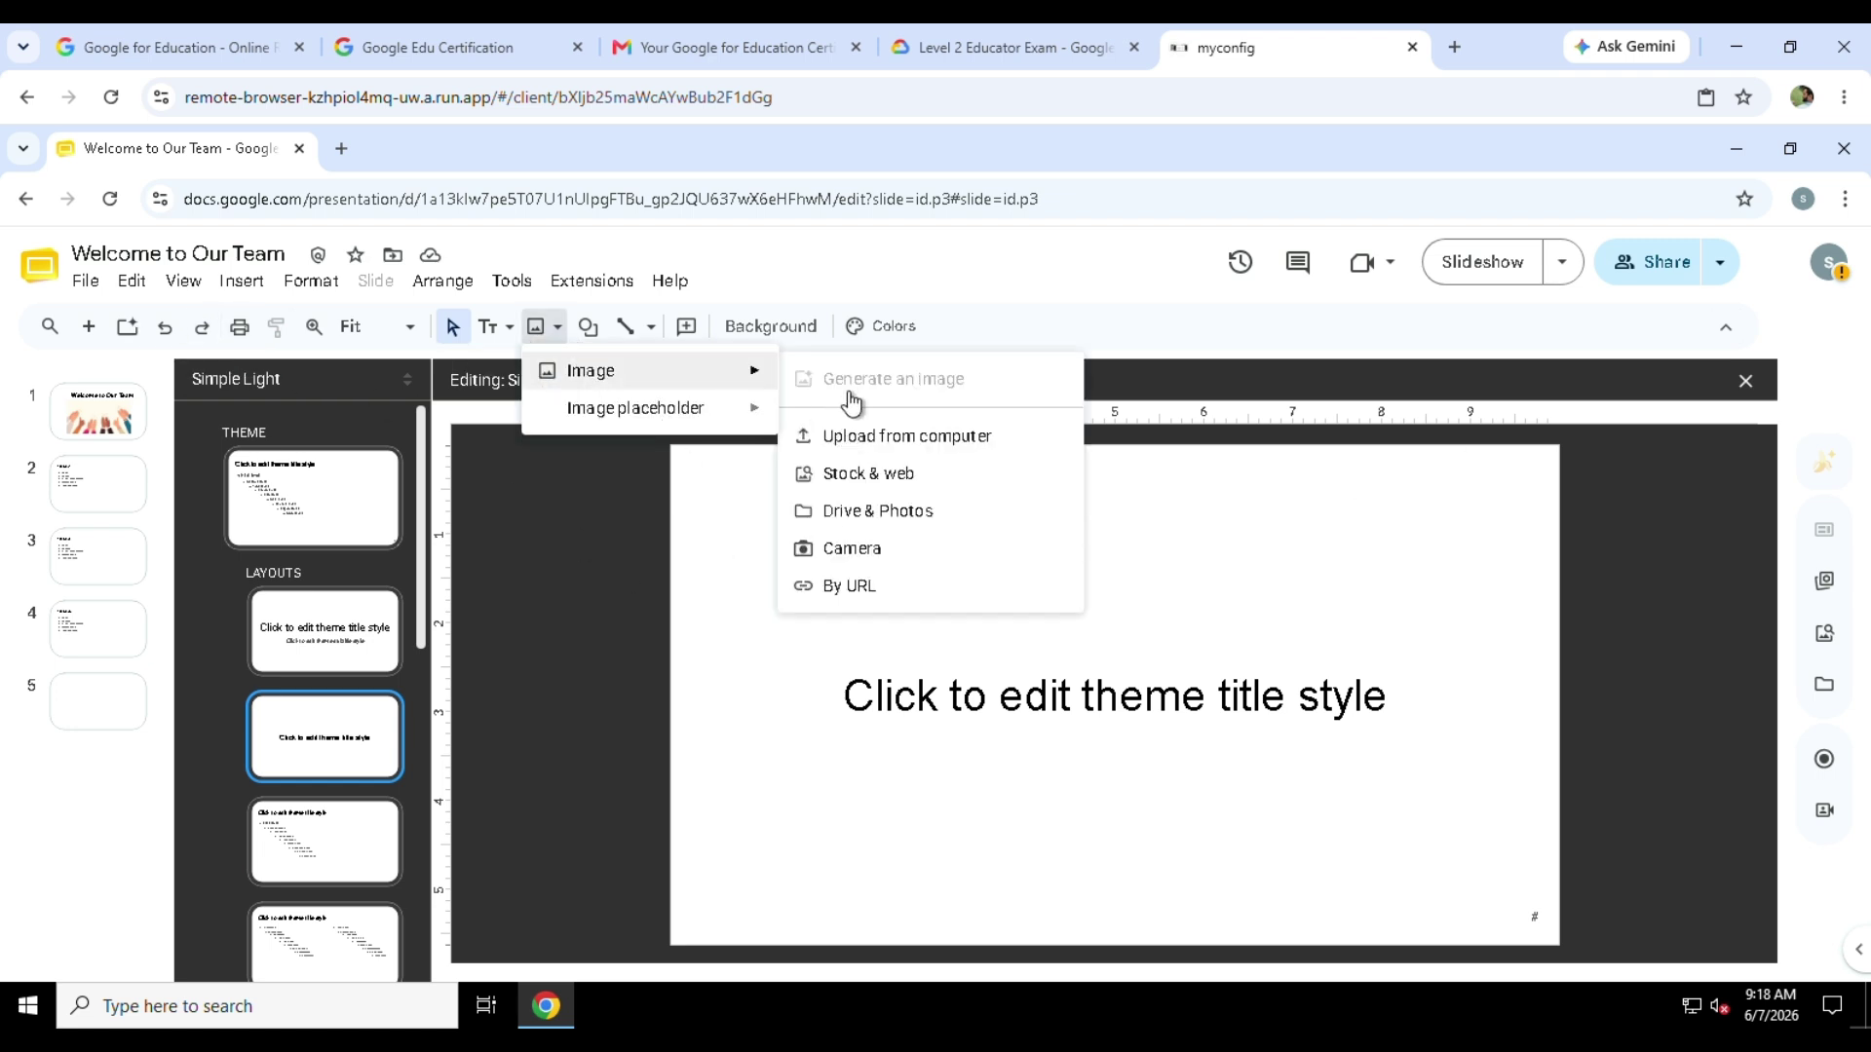
pyautogui.moveTo(635, 407)
pyautogui.click(818, 413)
pyautogui.moveTo(1401, 863); pyautogui.dragTo(1504, 881)
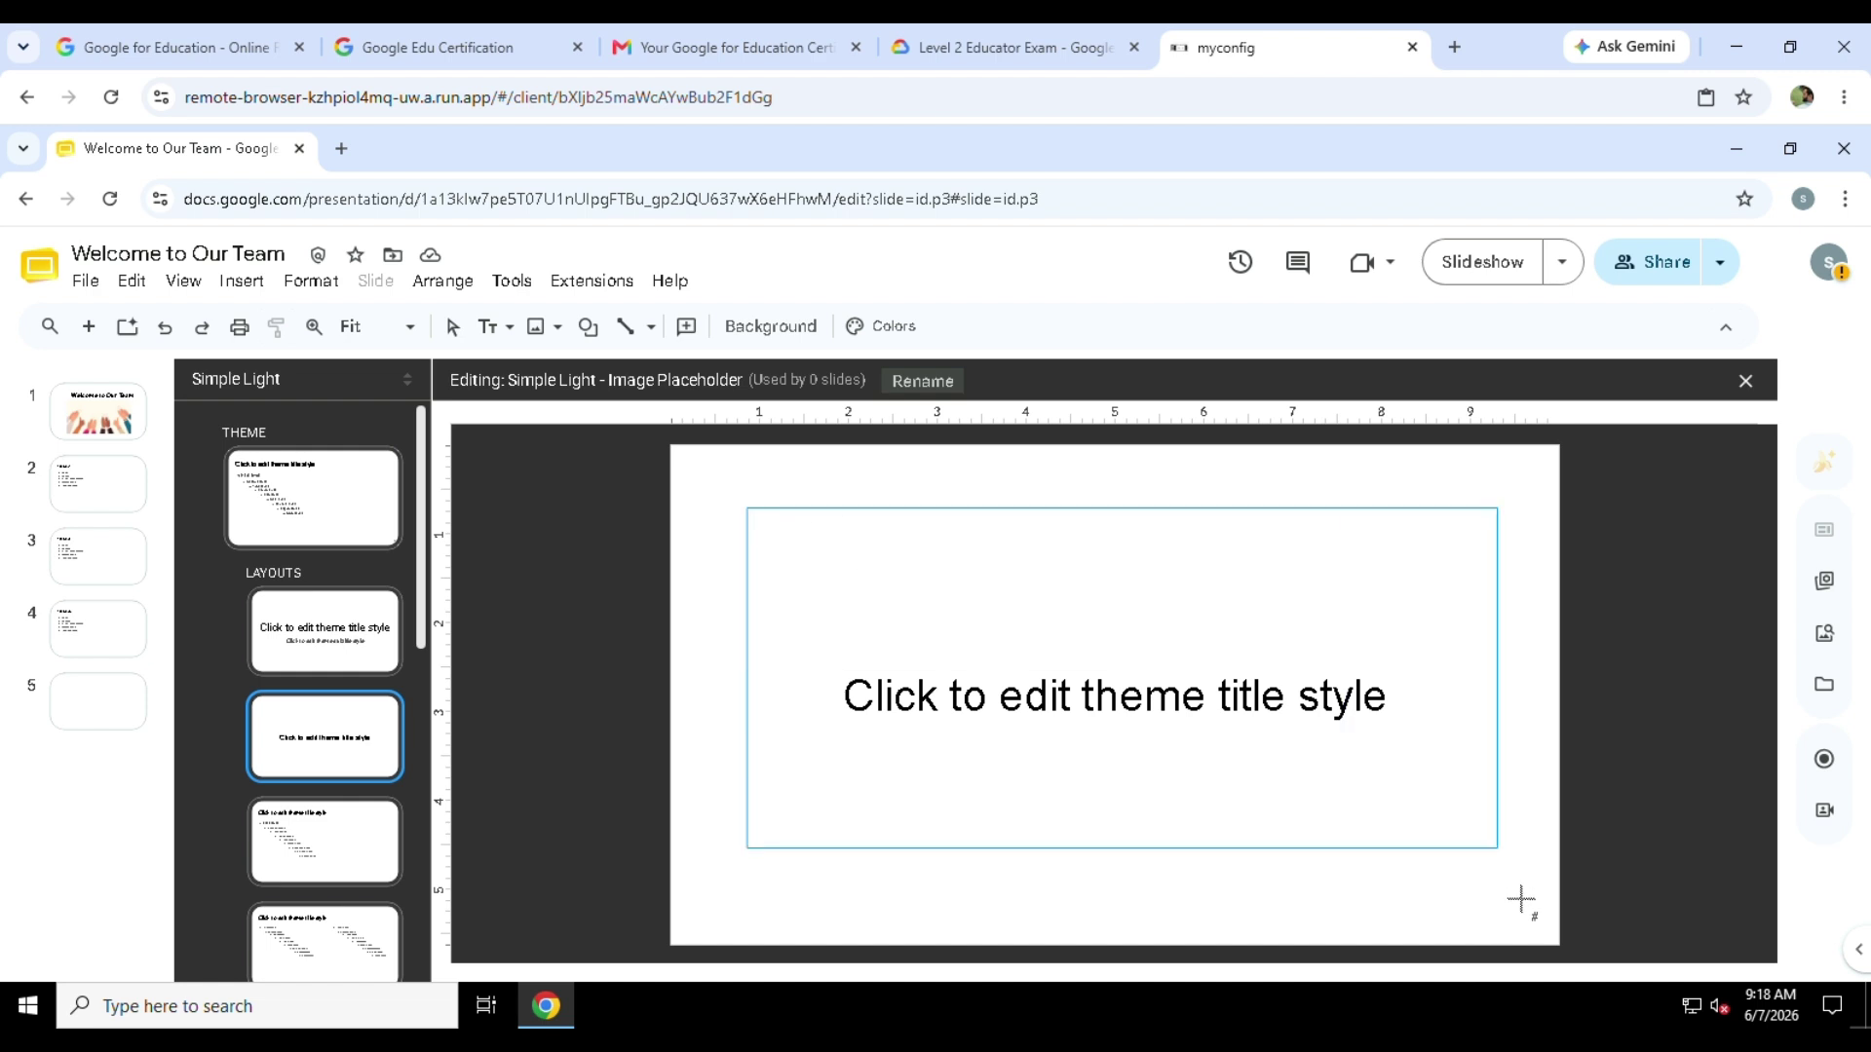
pyautogui.click(1746, 381)
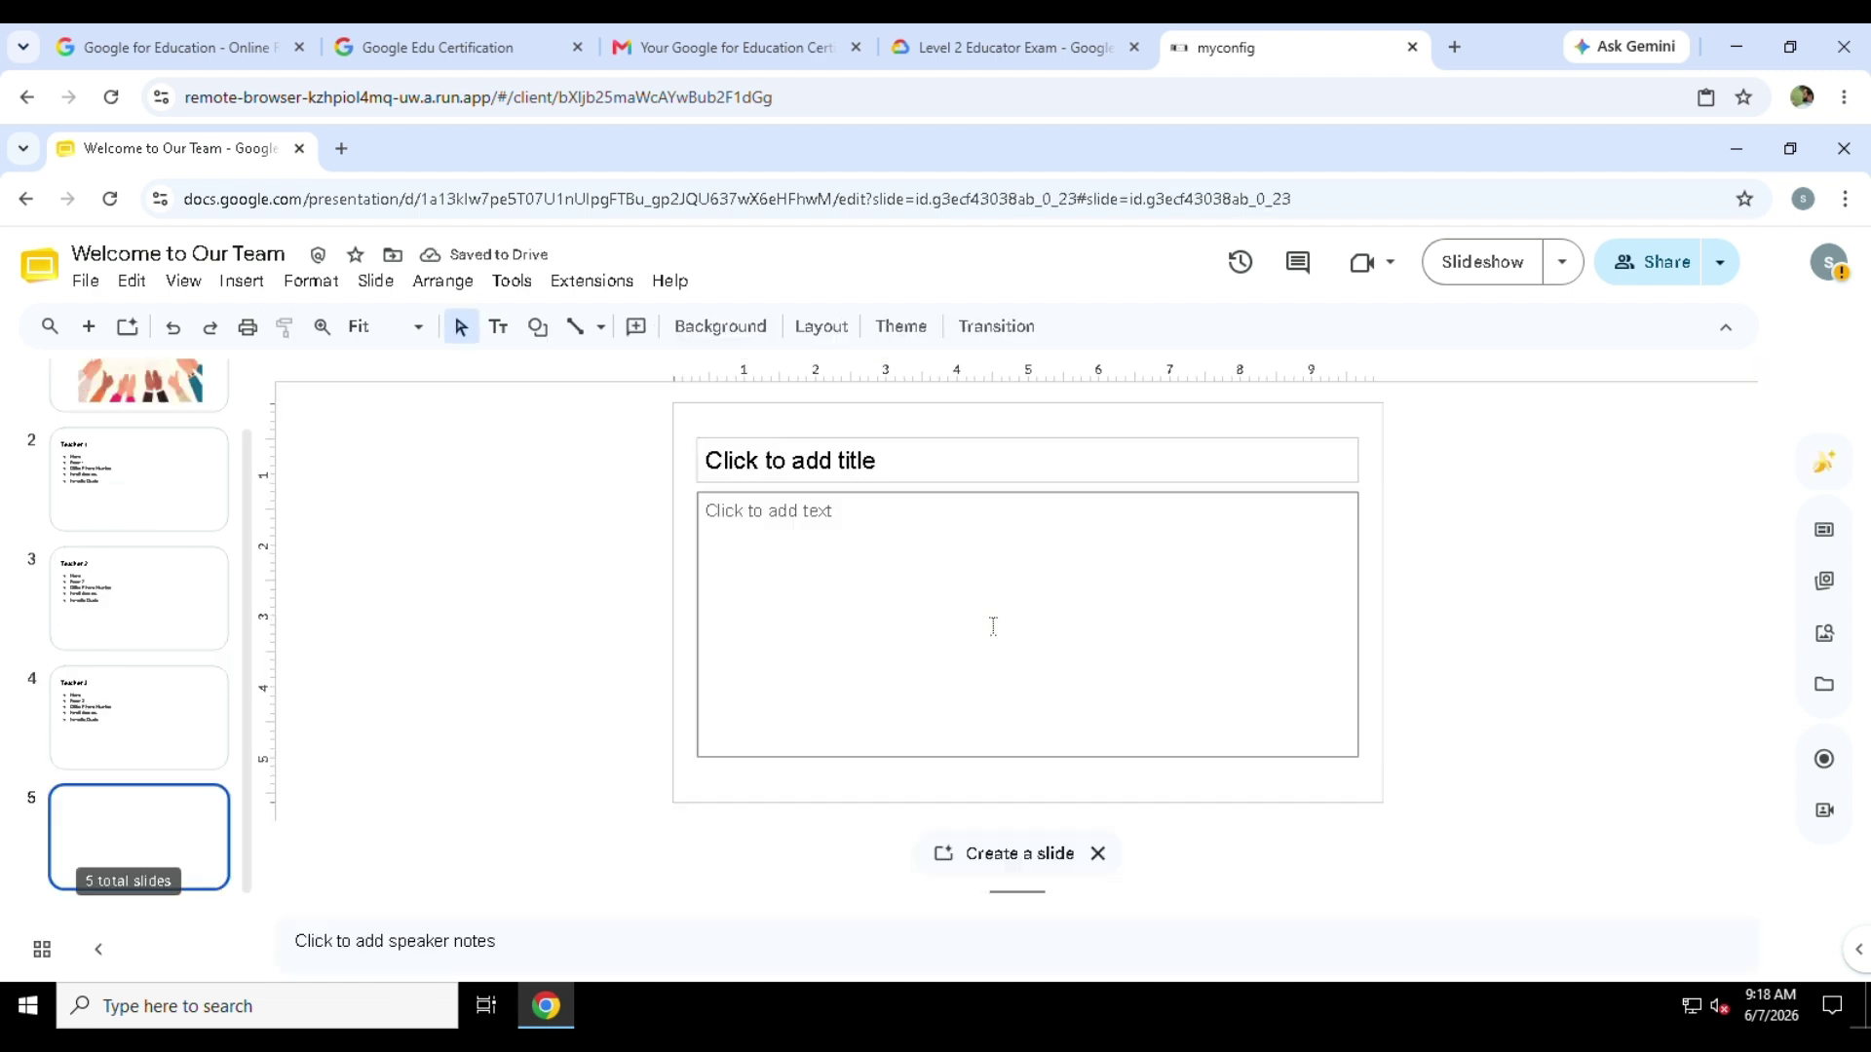
# Apply the Image Placeholder layout to slide 5.
pyautogui.rightClick(172, 841)
pyautogui.moveTo(507, 799)
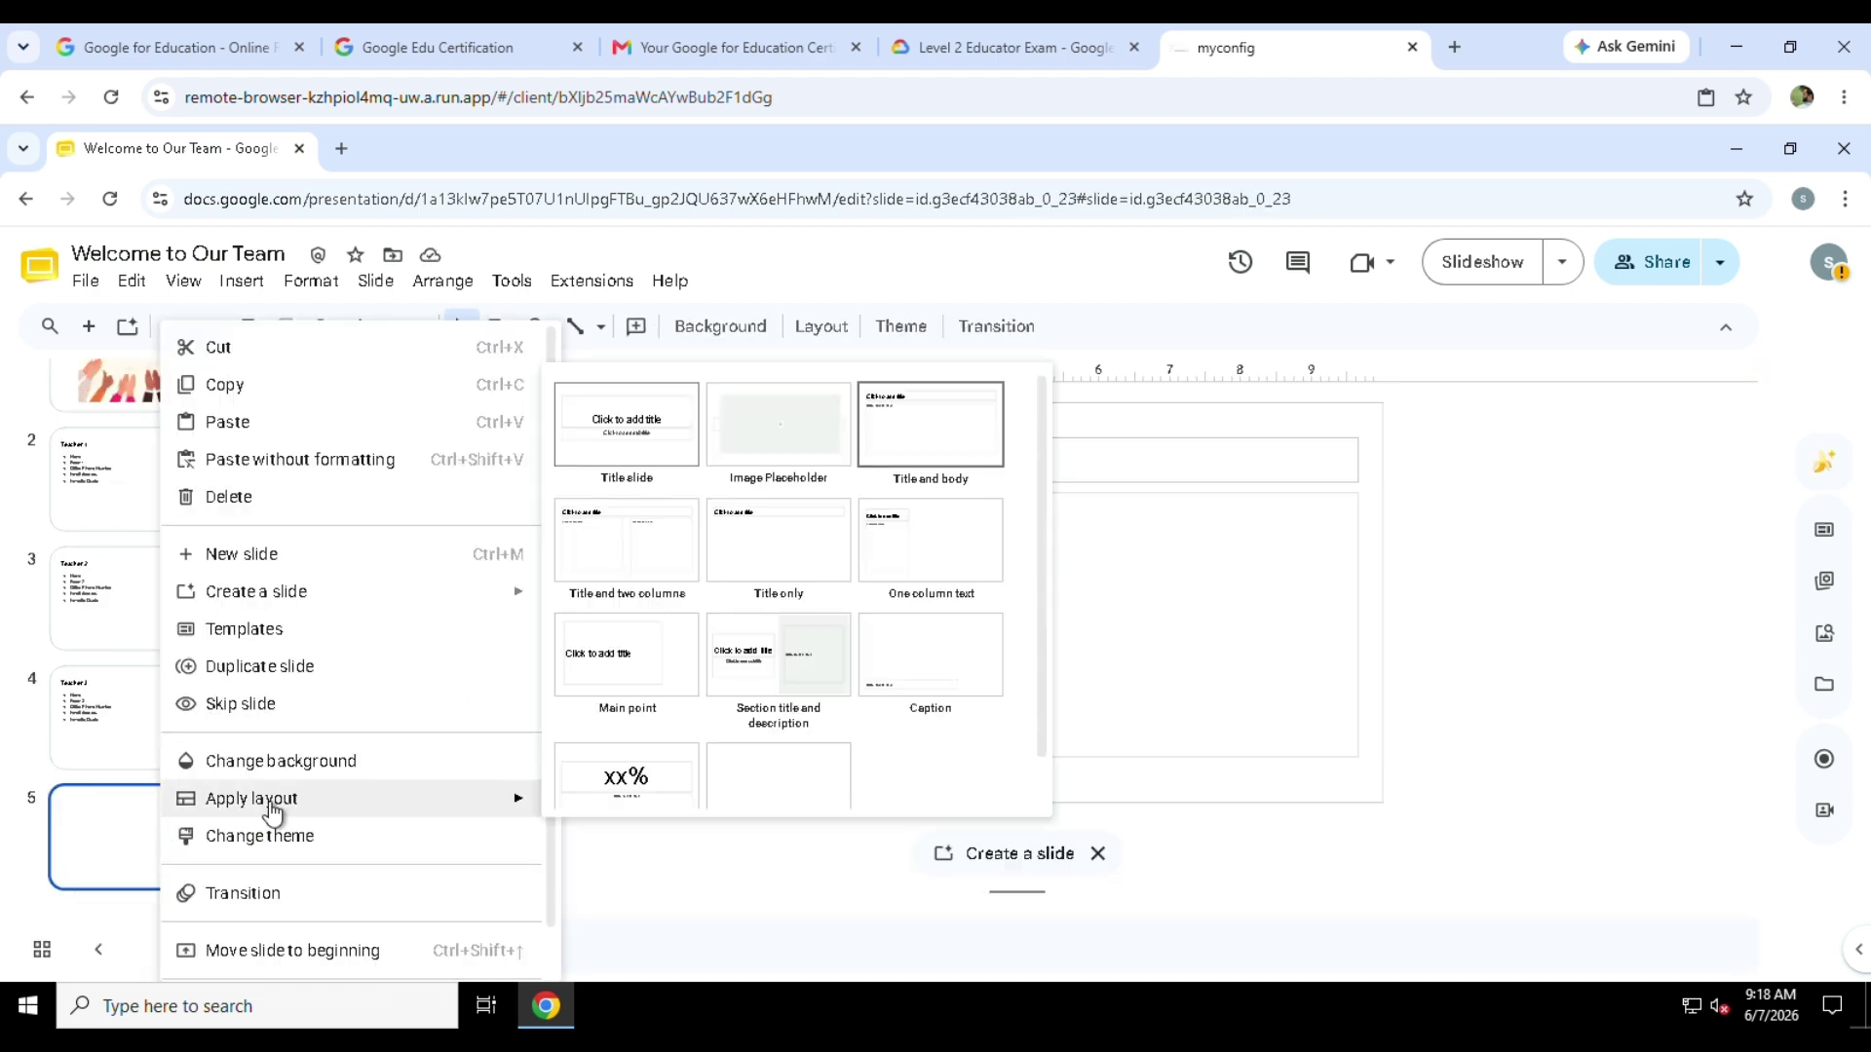
pyautogui.click(799, 431)
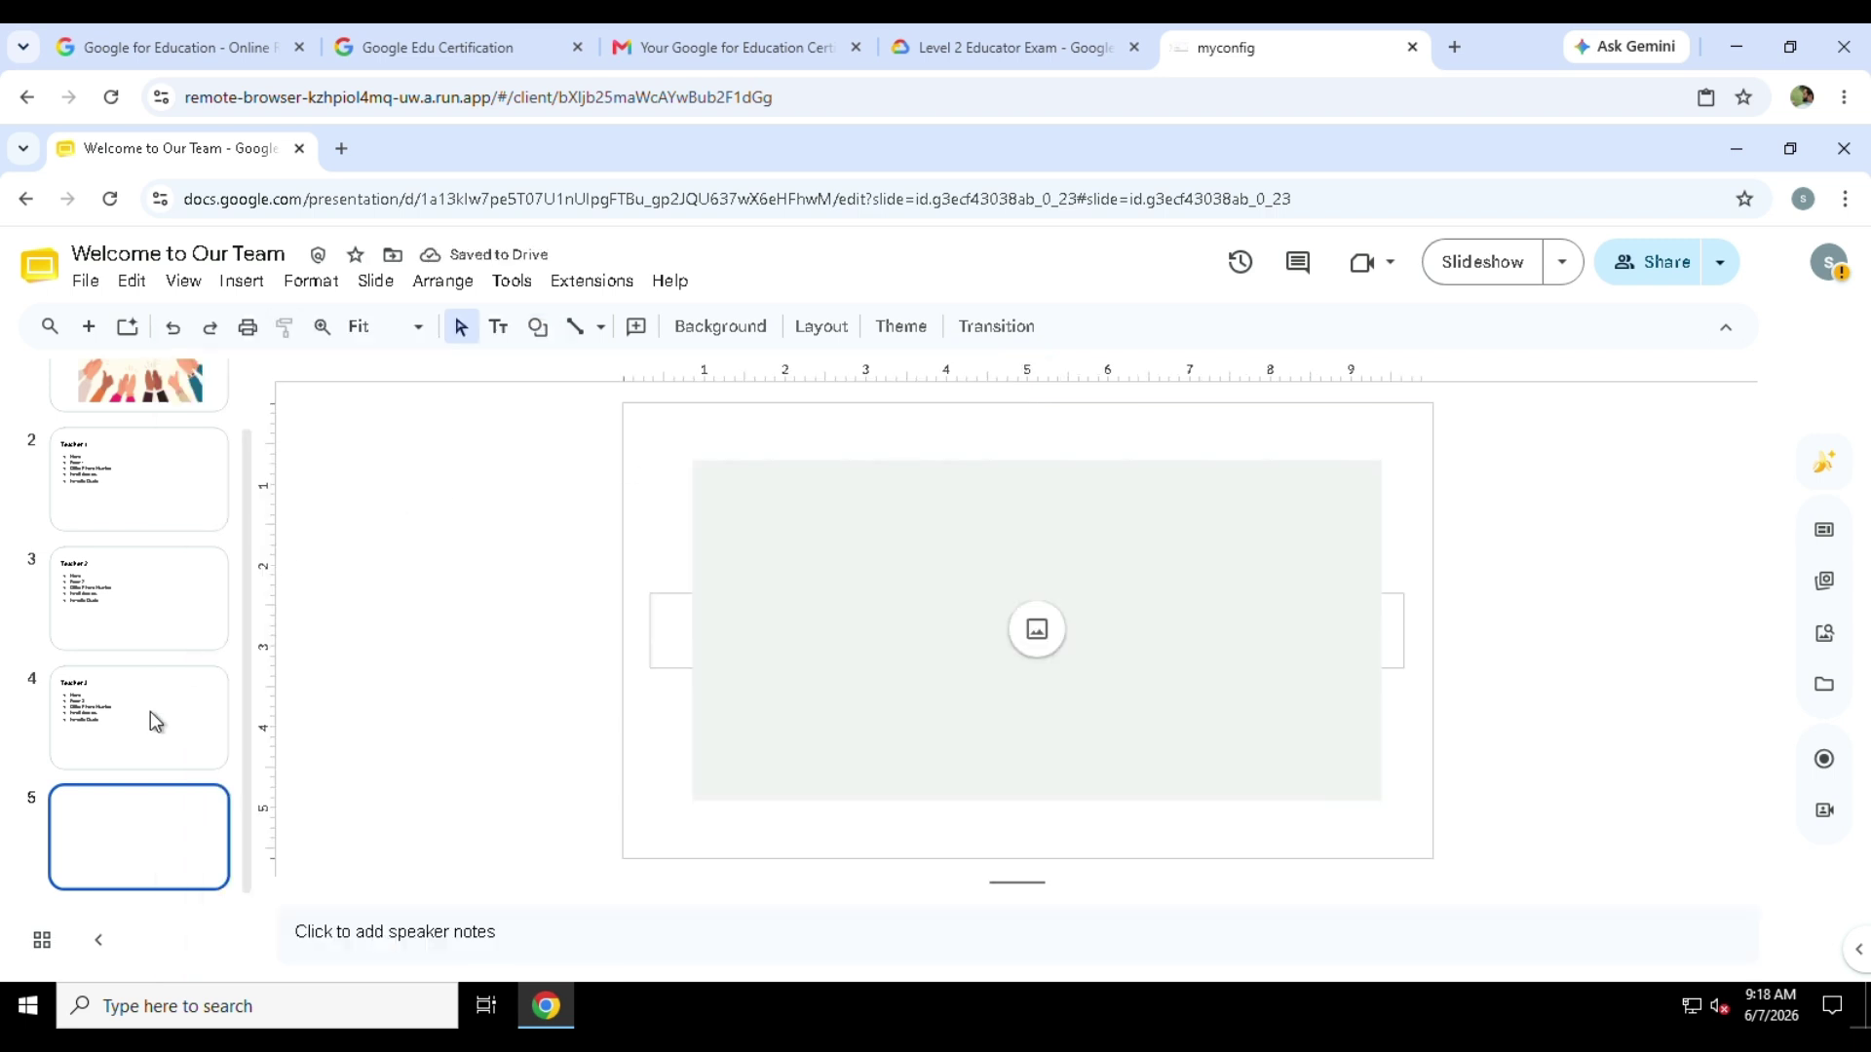
# Add five empty Title and body slides after the Image Placeholder slide as slides 6 to 10.
pyautogui.click(155, 721)
pyautogui.click(166, 824)
pyautogui.scroll(-1, 146, 877)
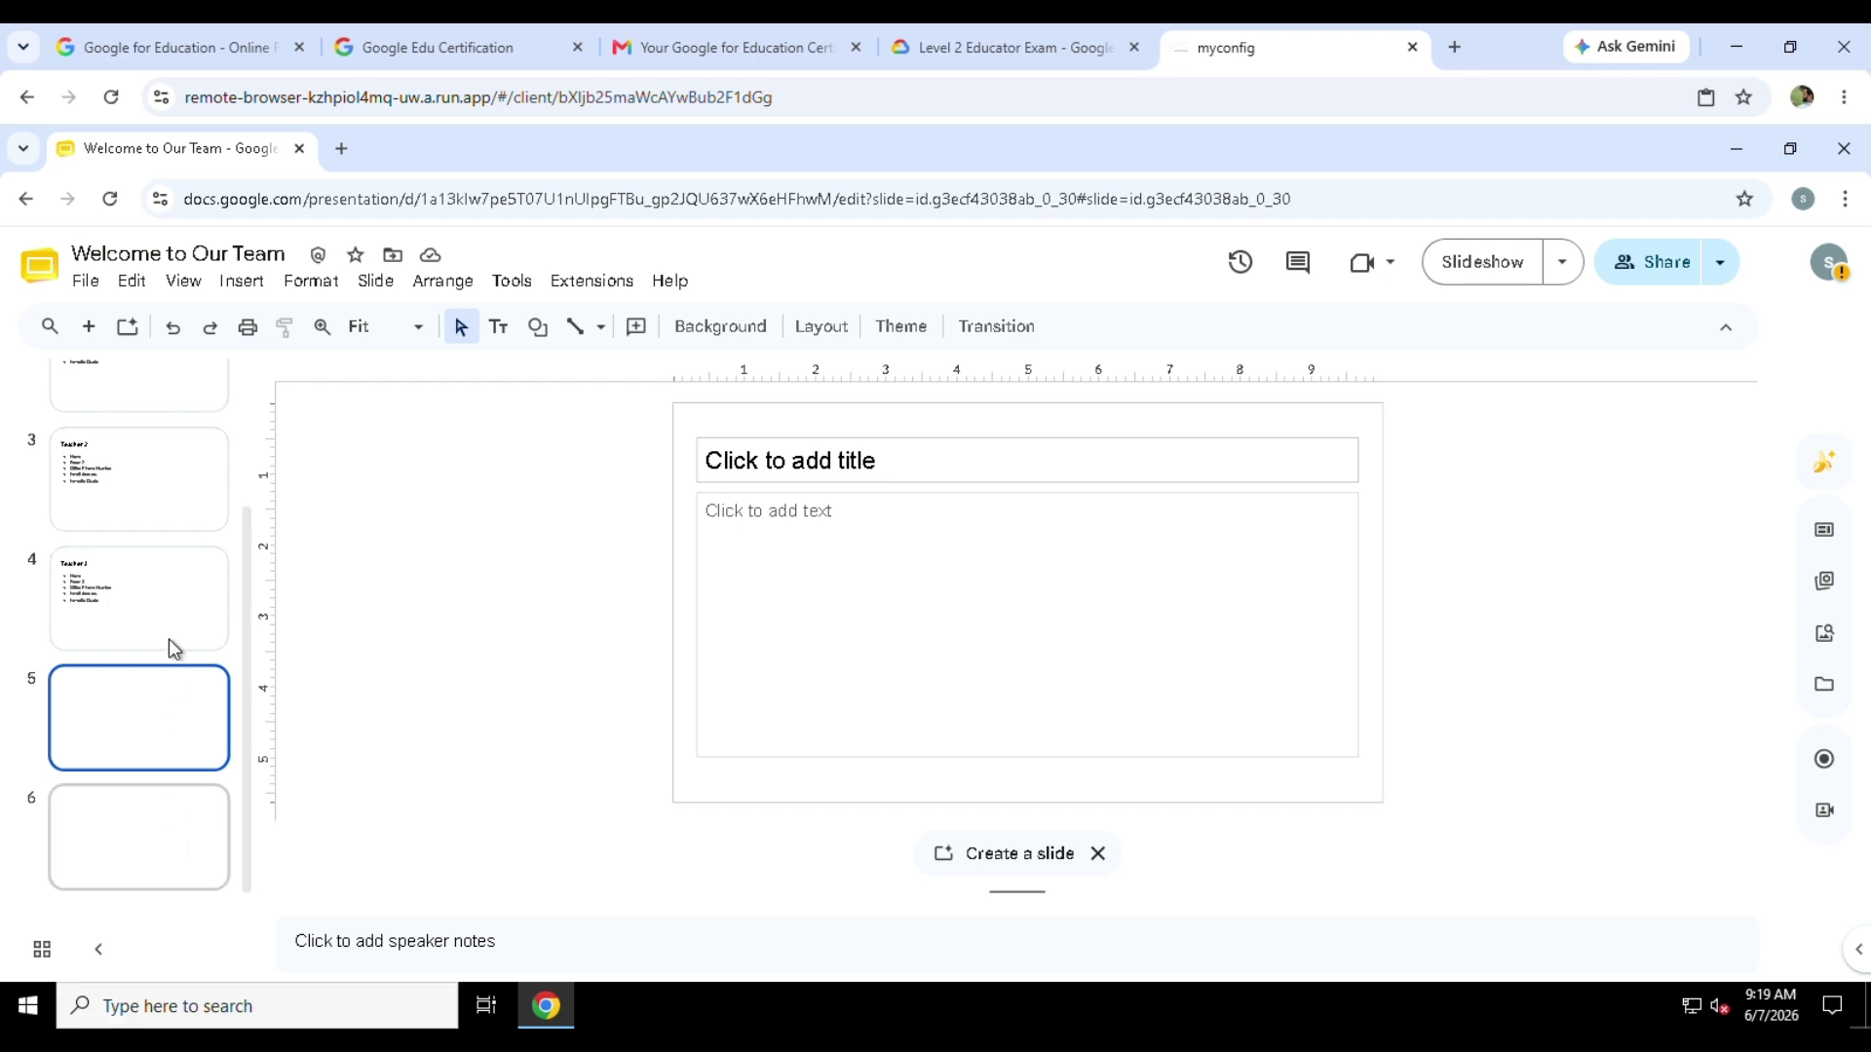
pyautogui.click(173, 667)
pyautogui.click(165, 873)
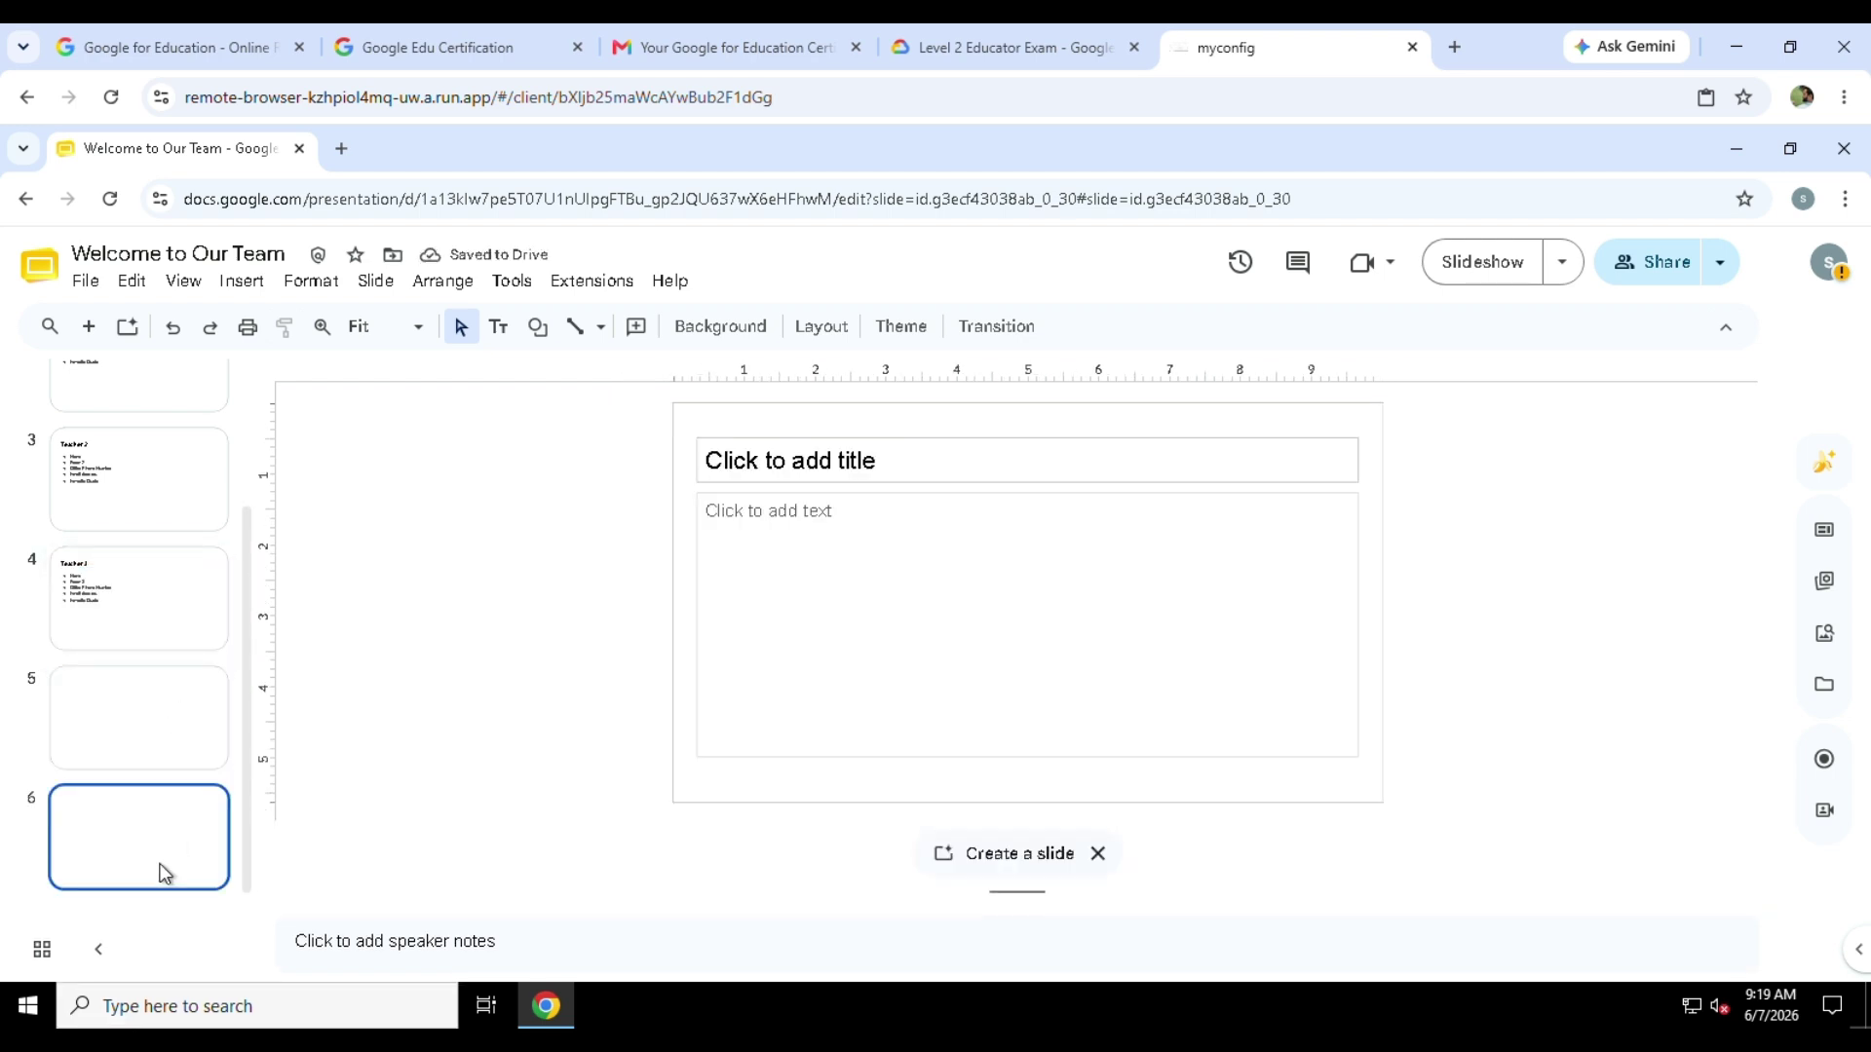
pyautogui.rightClick(175, 865)
pyautogui.click(261, 554)
pyautogui.click(91, 327)
pyautogui.click(94, 327)
pyautogui.click(94, 327)
# Check the Task 2 progress on the lab page and read the Task 3 instructions and slide title table.
pyautogui.click(1013, 46)
pyautogui.click(564, 896)
pyautogui.click(1027, 795)
pyautogui.scroll(-5, 1026, 793)
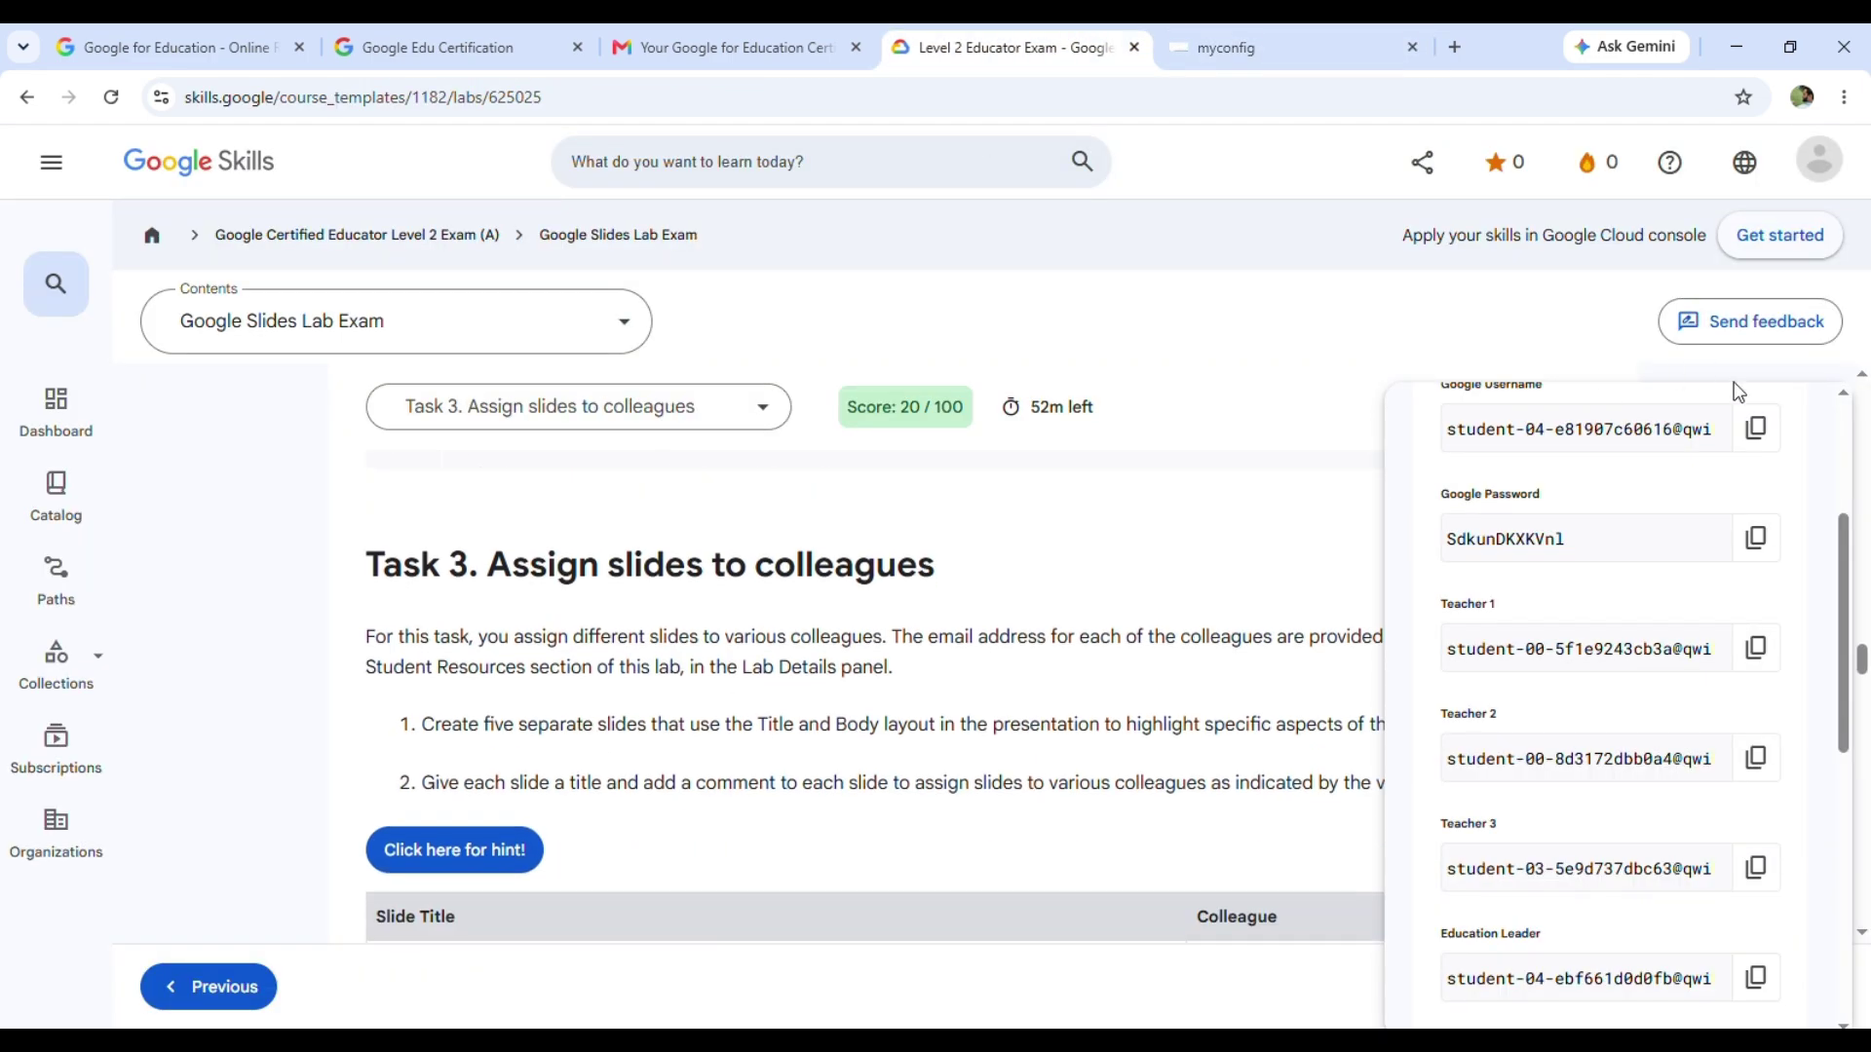
pyautogui.click(1700, 374)
pyautogui.scroll(-1, 975, 708)
pyautogui.moveTo(758, 696); pyautogui.dragTo(871, 698)
pyautogui.moveTo(907, 698); pyautogui.dragTo(1126, 700)
pyautogui.click(1131, 701)
pyautogui.scroll(-2, 665, 727)
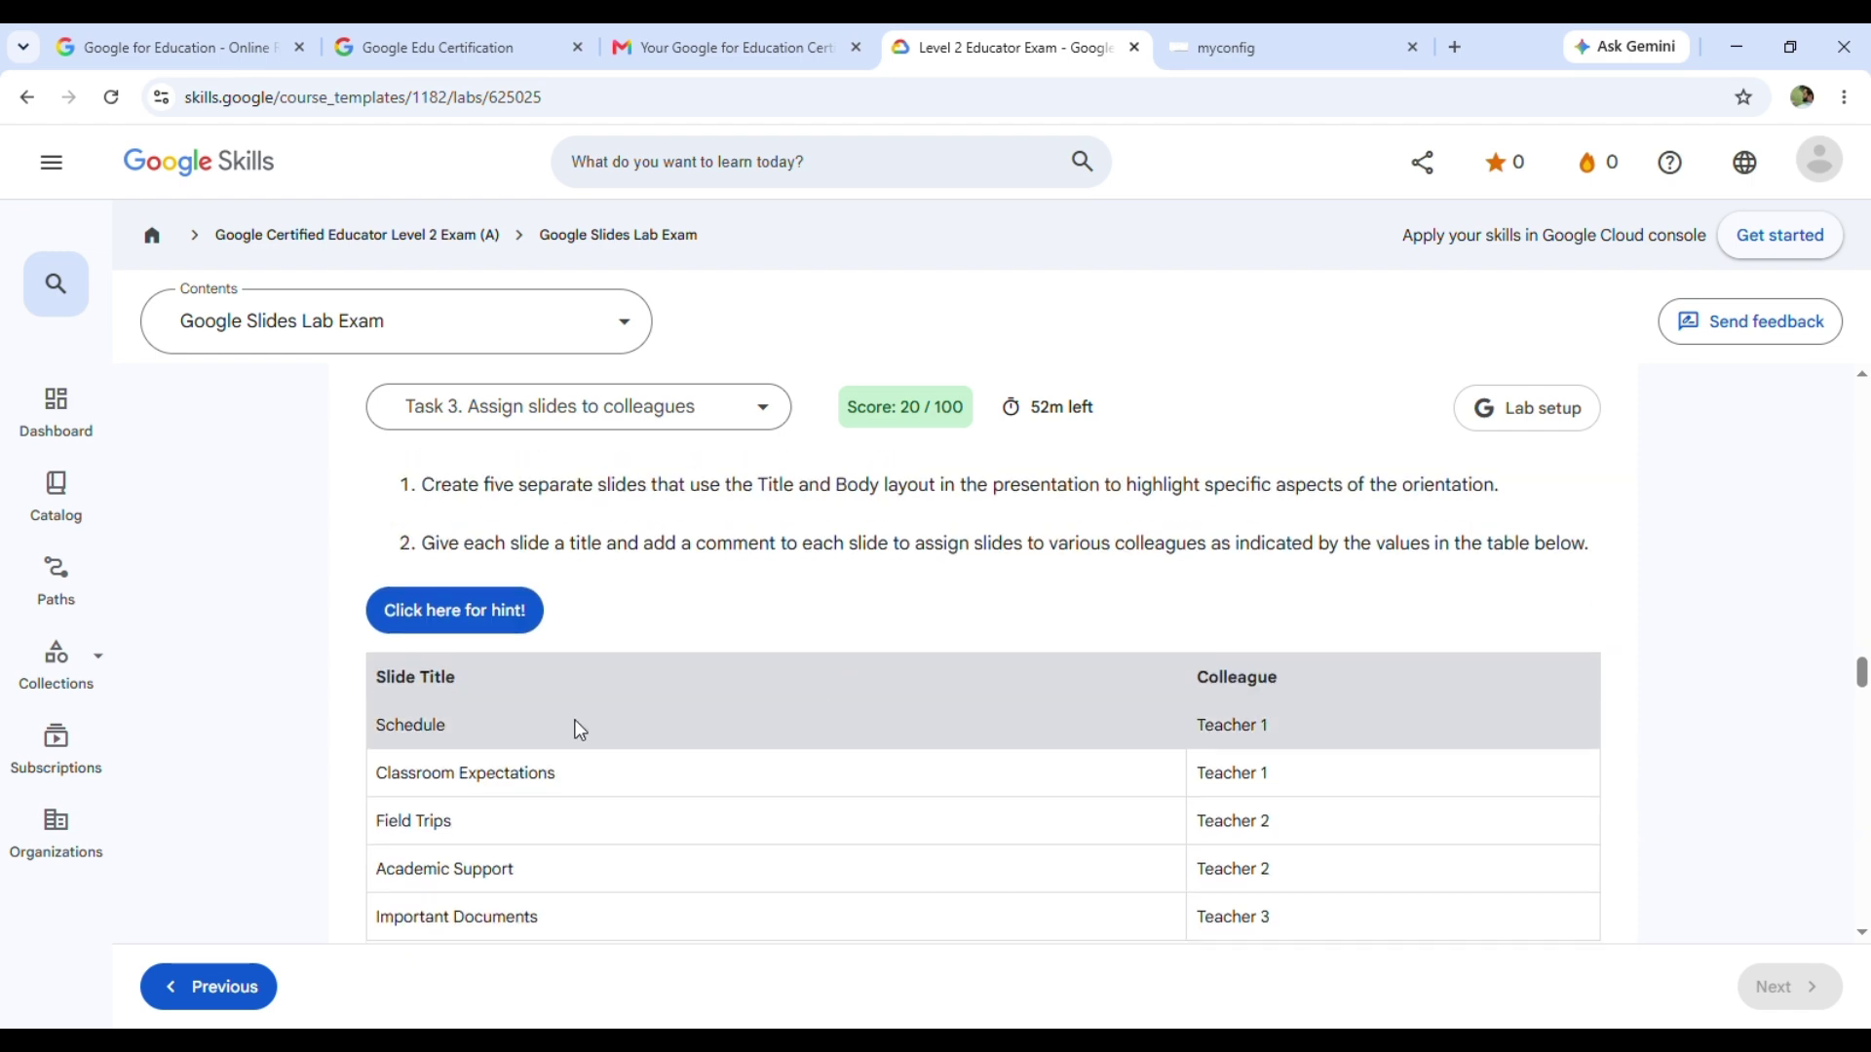
# Give slide 6 the title "Schedule".
pyautogui.click(1267, 47)
pyautogui.click(133, 502)
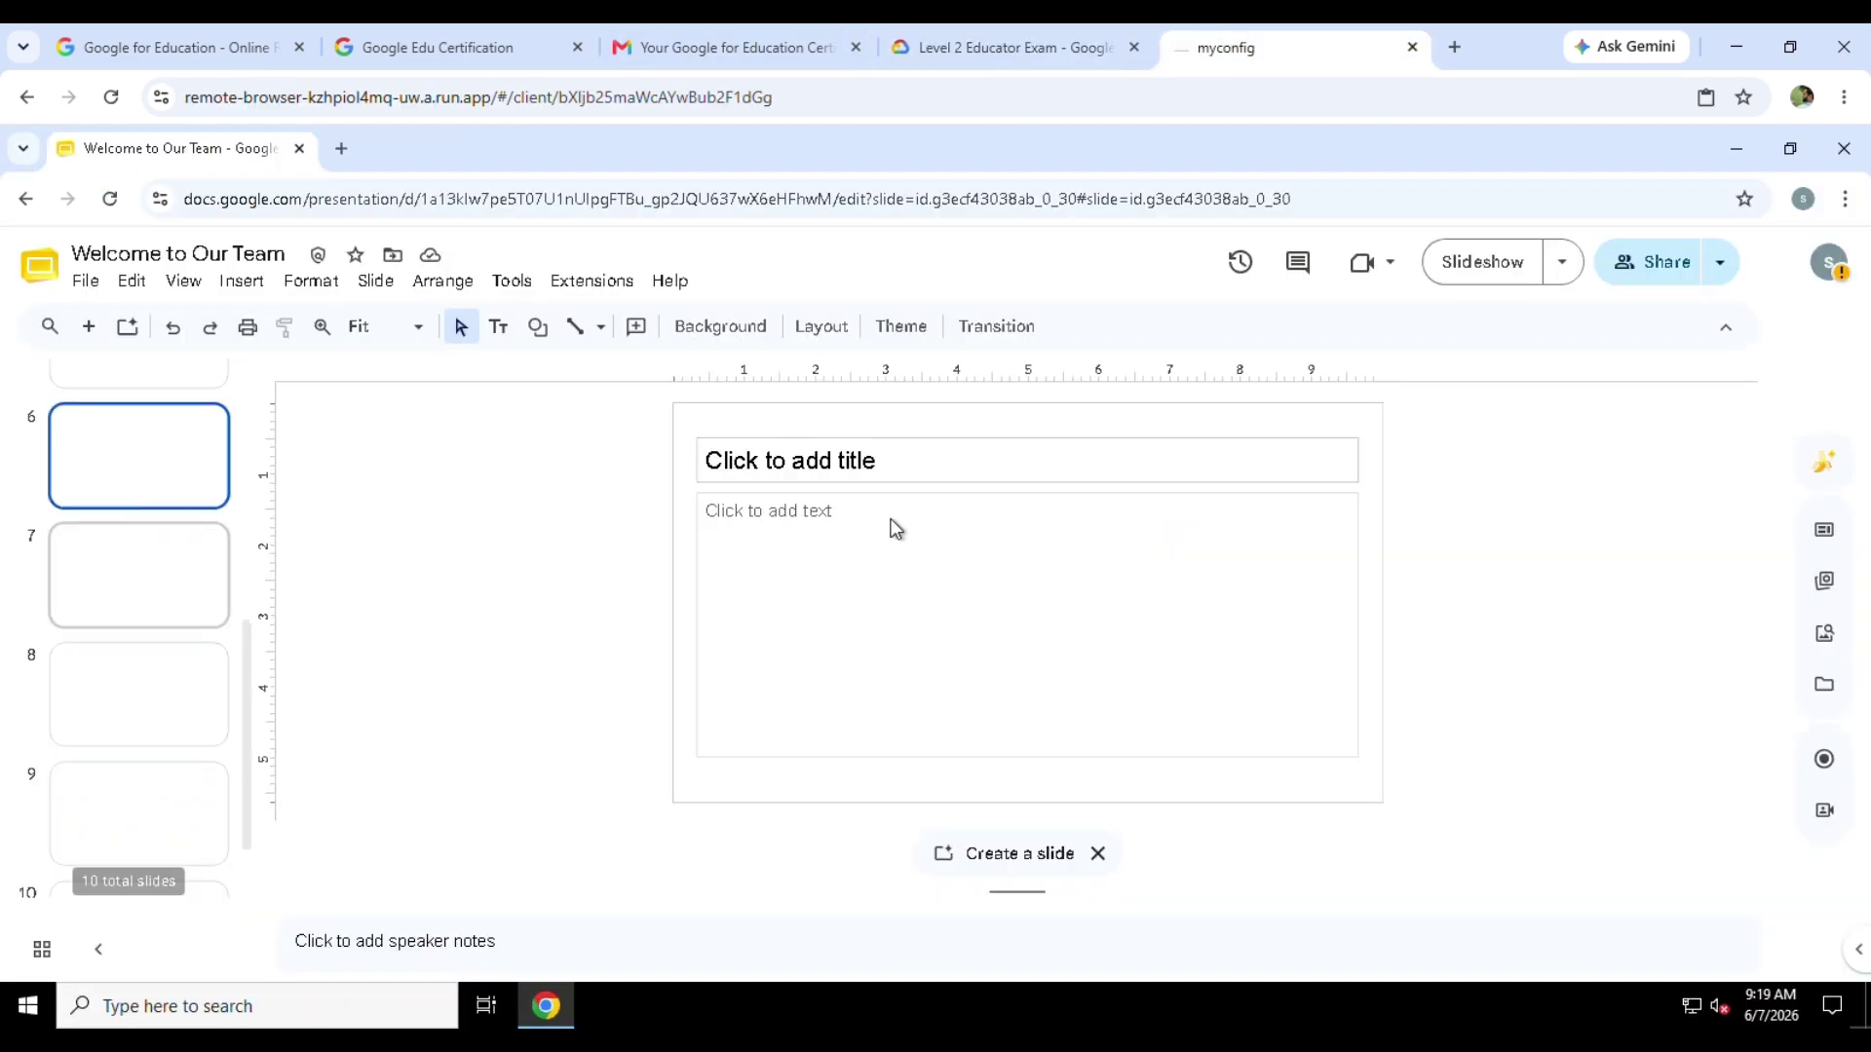
pyautogui.click(823, 469)
pyautogui.write('Schedule')
# Copy "Classroom Expectations" from the lab table and use it as the title of slide 7.
pyautogui.click(1013, 46)
pyautogui.moveTo(560, 774); pyautogui.dragTo(378, 783)
pyautogui.hotkey('ctrl', 'c')
pyautogui.click(1267, 47)
pyautogui.click(96, 599)
pyautogui.click(809, 473)
pyautogui.hotkey('ctrl', 'v')
# Copy "Field Trips" from the lab table and use it as the title of slide 8.
pyautogui.hotkey('ctrl', '4')
pyautogui.moveTo(454, 822); pyautogui.dragTo(376, 821)
pyautogui.hotkey('ctrl', 'c')
pyautogui.click(1266, 46)
pyautogui.click(139, 694)
pyautogui.click(811, 470)
pyautogui.hotkey('ctrl', 'v')
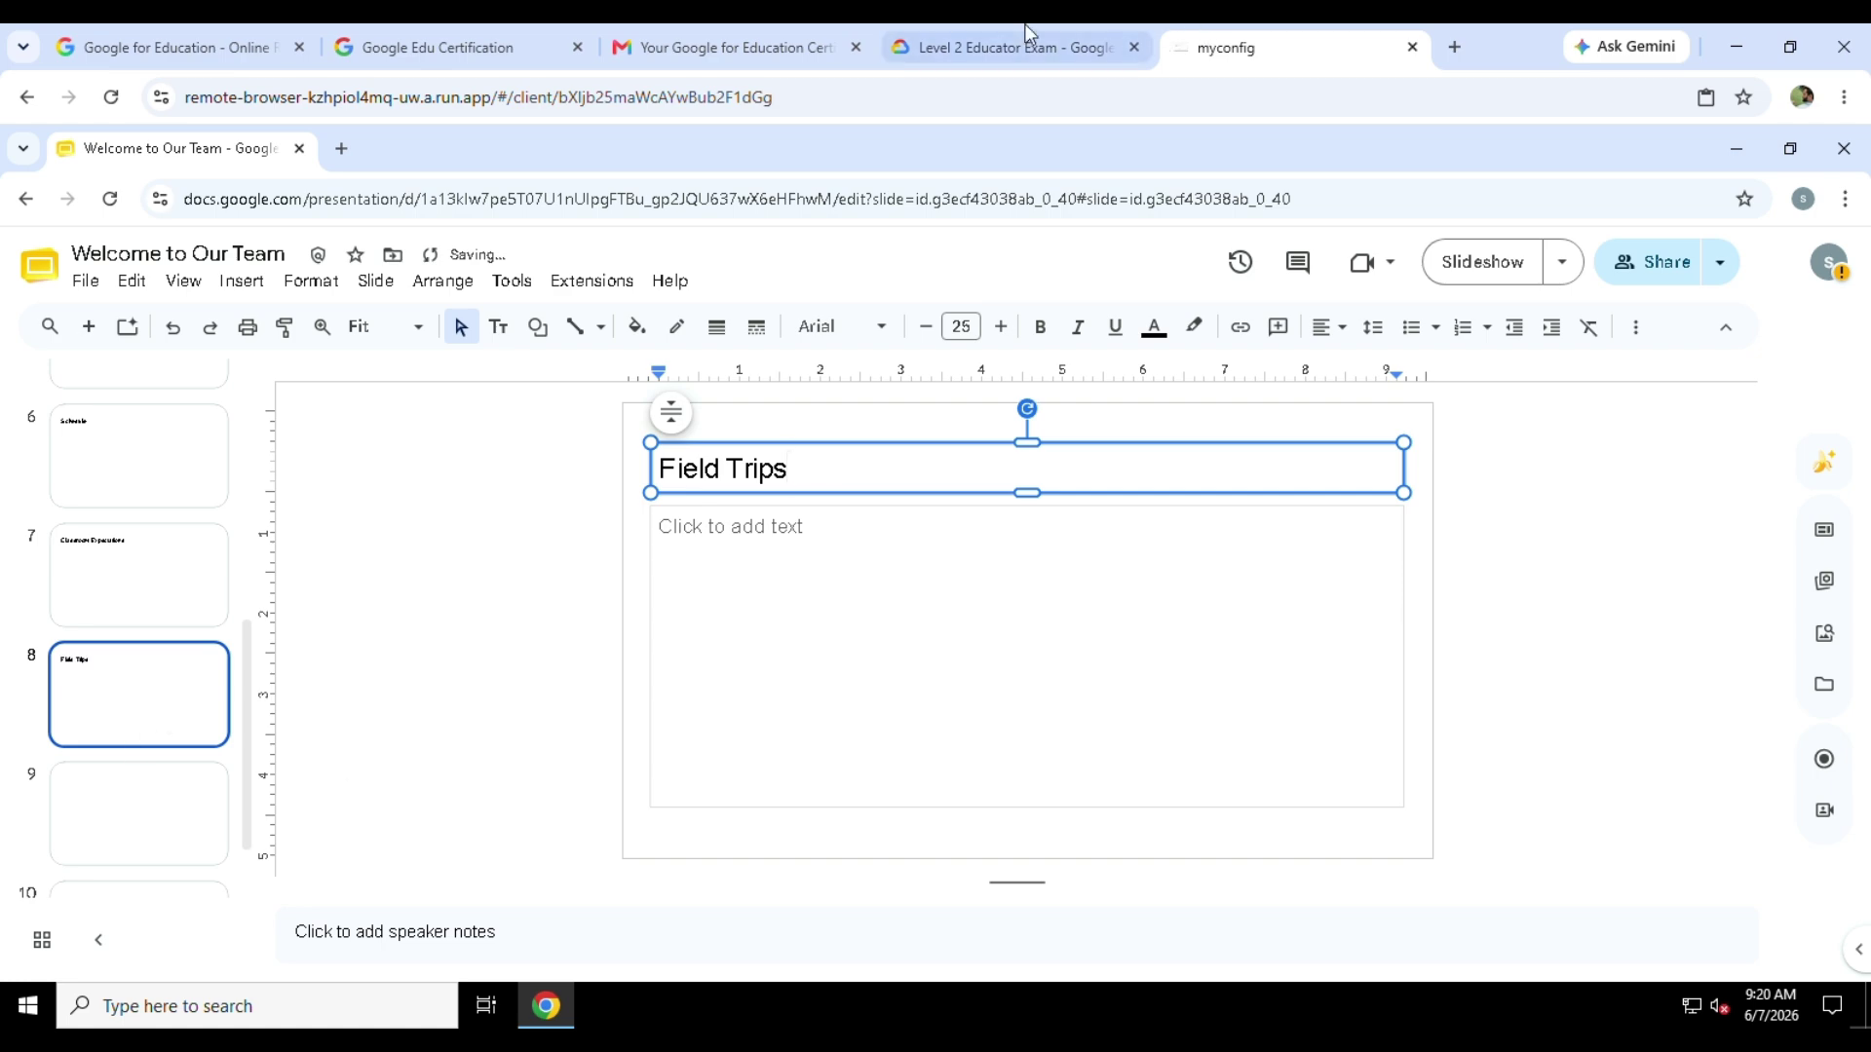
# Copy "Academic Support" from the lab table and use it as the title of slide 9.
pyautogui.hotkey('ctrl', '4')
pyautogui.hotkey('ctrl', 'c')
pyautogui.click(1266, 47)
pyautogui.click(867, 456)
pyautogui.hotkey('ctrl', 'v')
# Copy "Important Documents" from the lab table and use it as the title of slide 10.
pyautogui.click(103, 839)
pyautogui.hotkey('ctrl', 'm')
pyautogui.hotkey('ctrl', '4')
pyautogui.moveTo(546, 919); pyautogui.dragTo(376, 918)
pyautogui.hotkey('ctrl', 'c')
pyautogui.hotkey('ctrl', '5')
pyautogui.click(875, 419)
pyautogui.hotkey('ctrl', 'v')
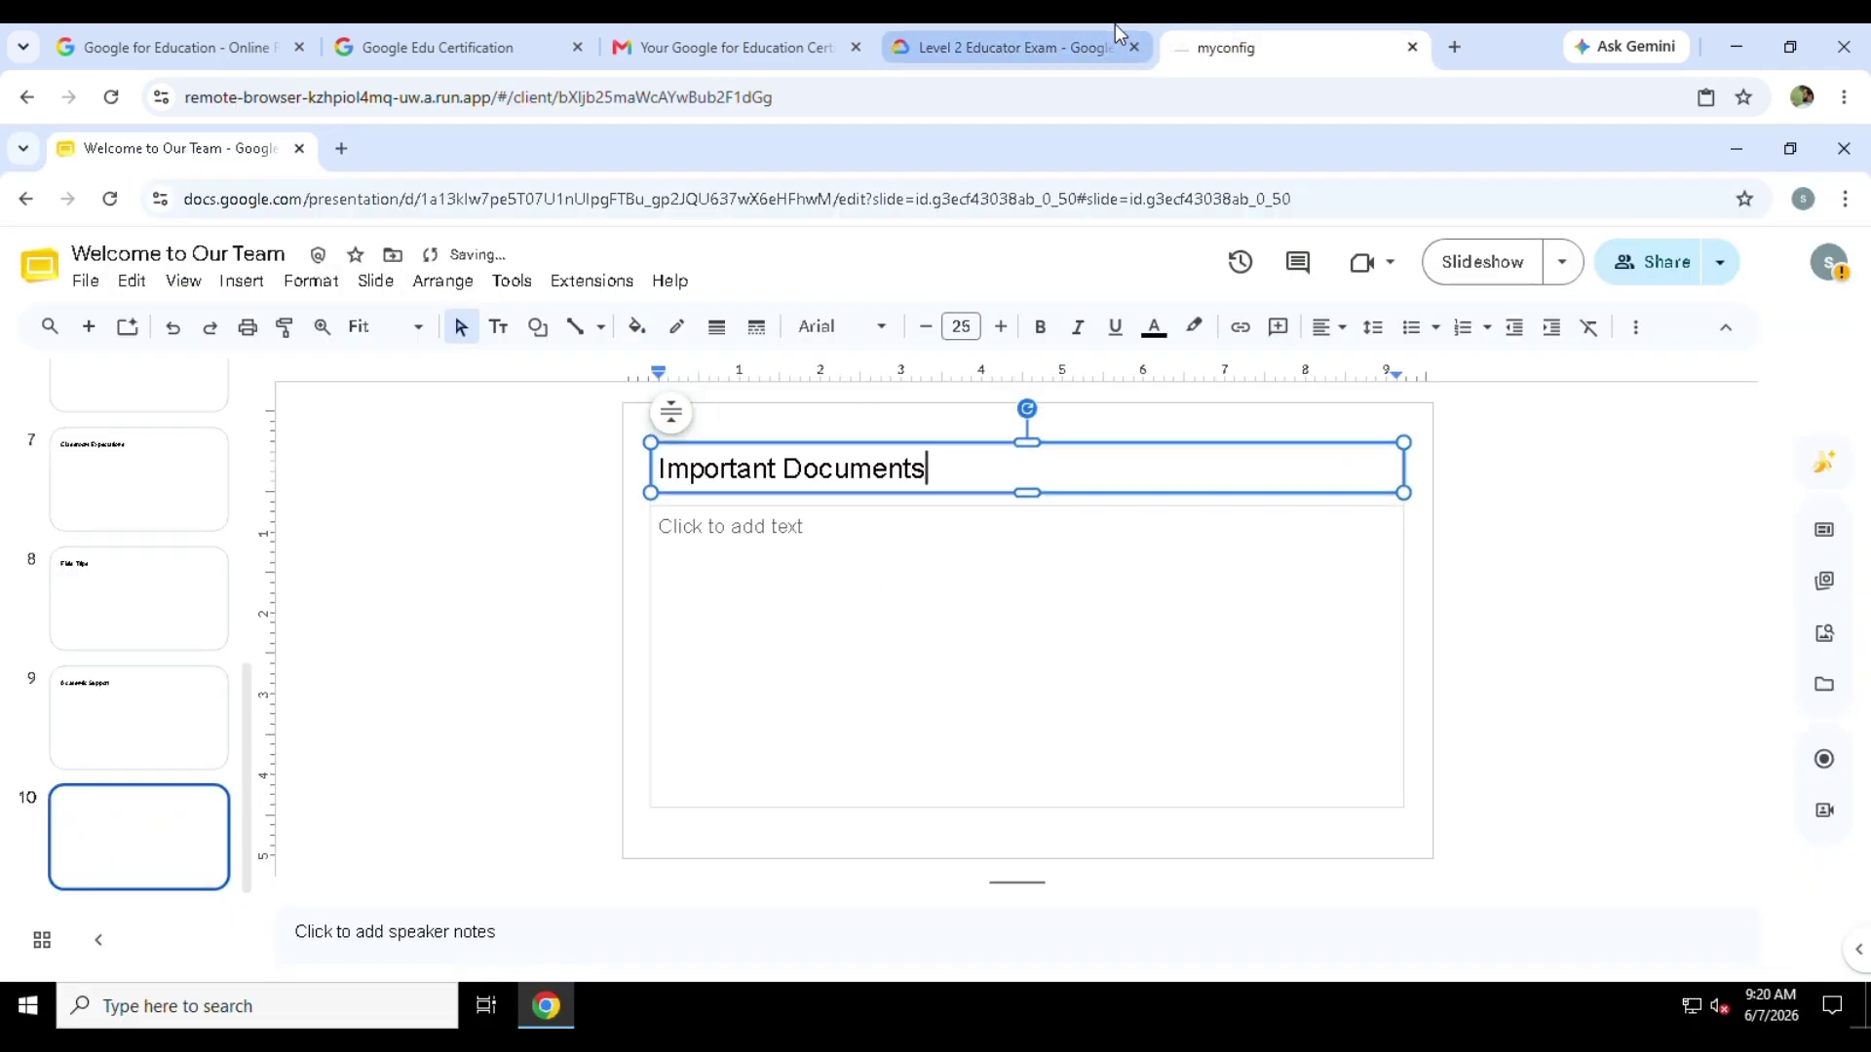
# Review the Task 3 instructions on the lab page for assigning each titled slide to a colleague.
pyautogui.hotkey('ctrl', '4')
pyautogui.click(1285, 620)
pyautogui.scroll(-1, 1374, 584)
pyautogui.scroll(-2, 1369, 583)
pyautogui.scroll(4, 1366, 586)
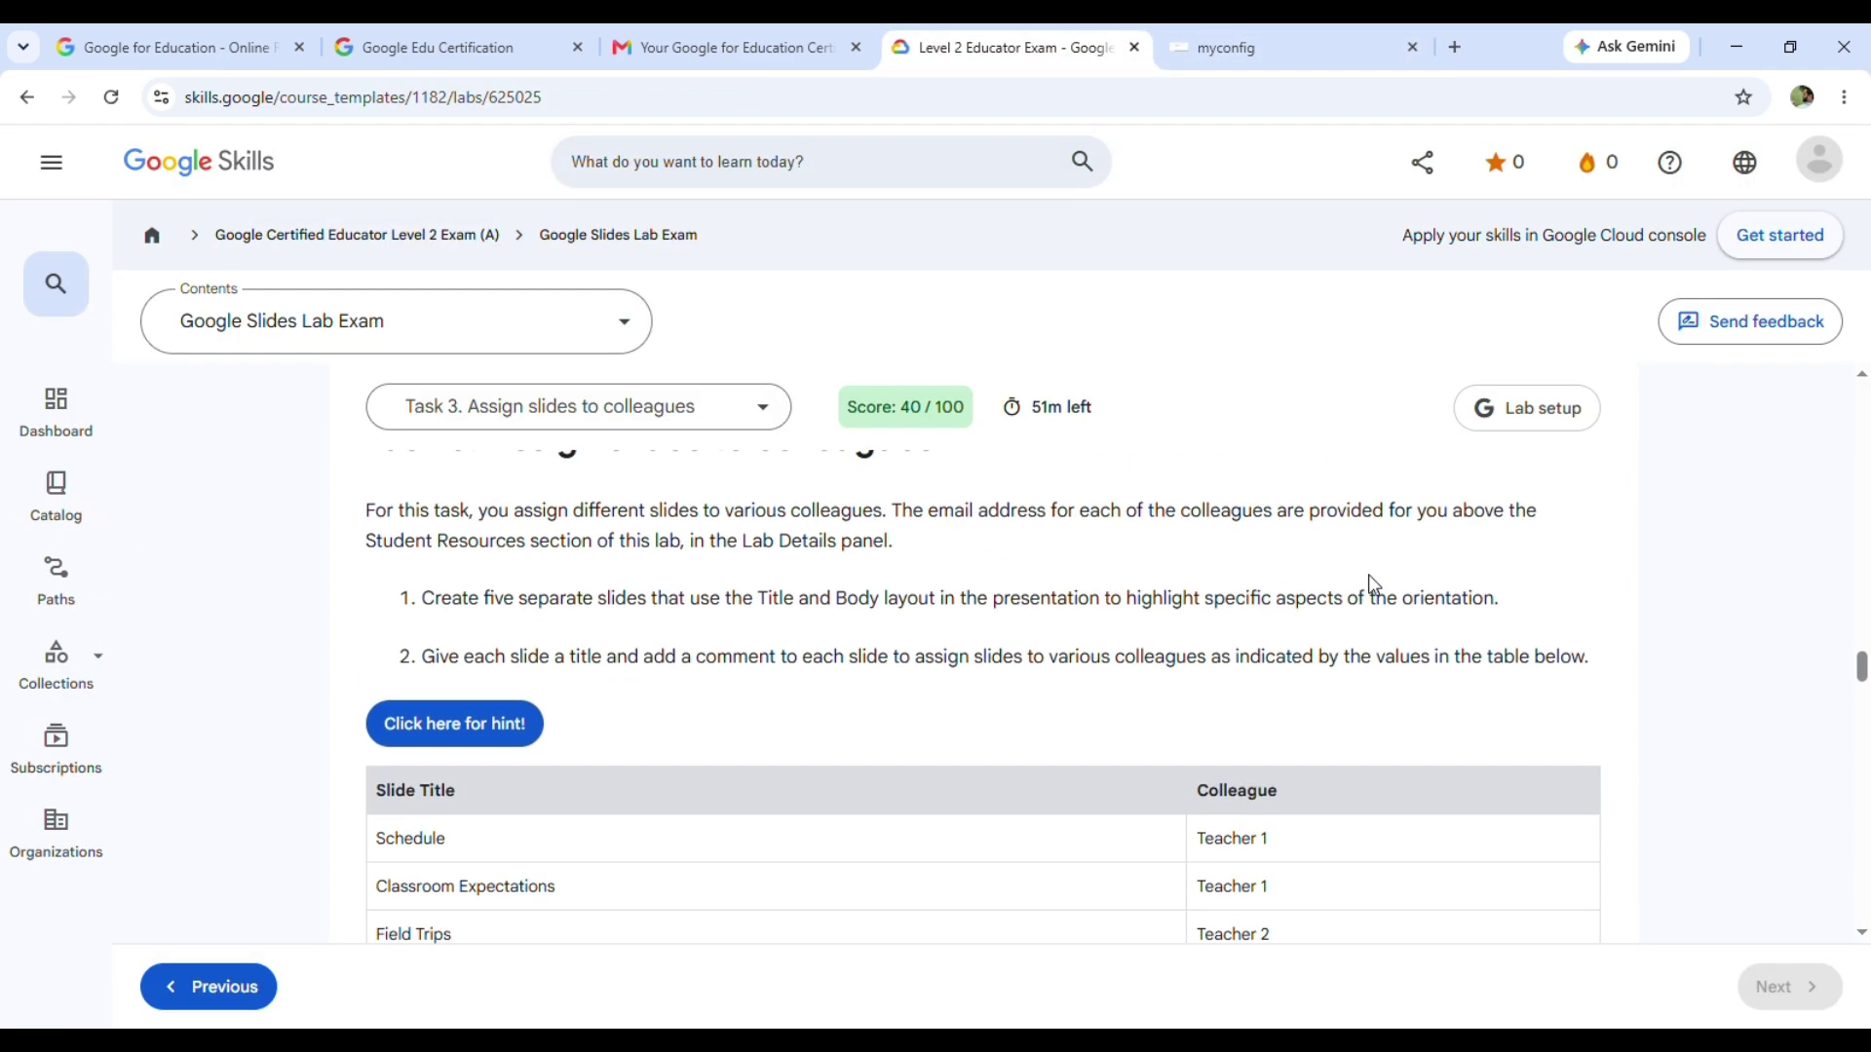
pyautogui.scroll(-1, 1374, 588)
# Add a comment to the Schedule slide that mentions Teacher 1's e-mail address and assigns it to that account.
pyautogui.hotkey('ctrl', '5')
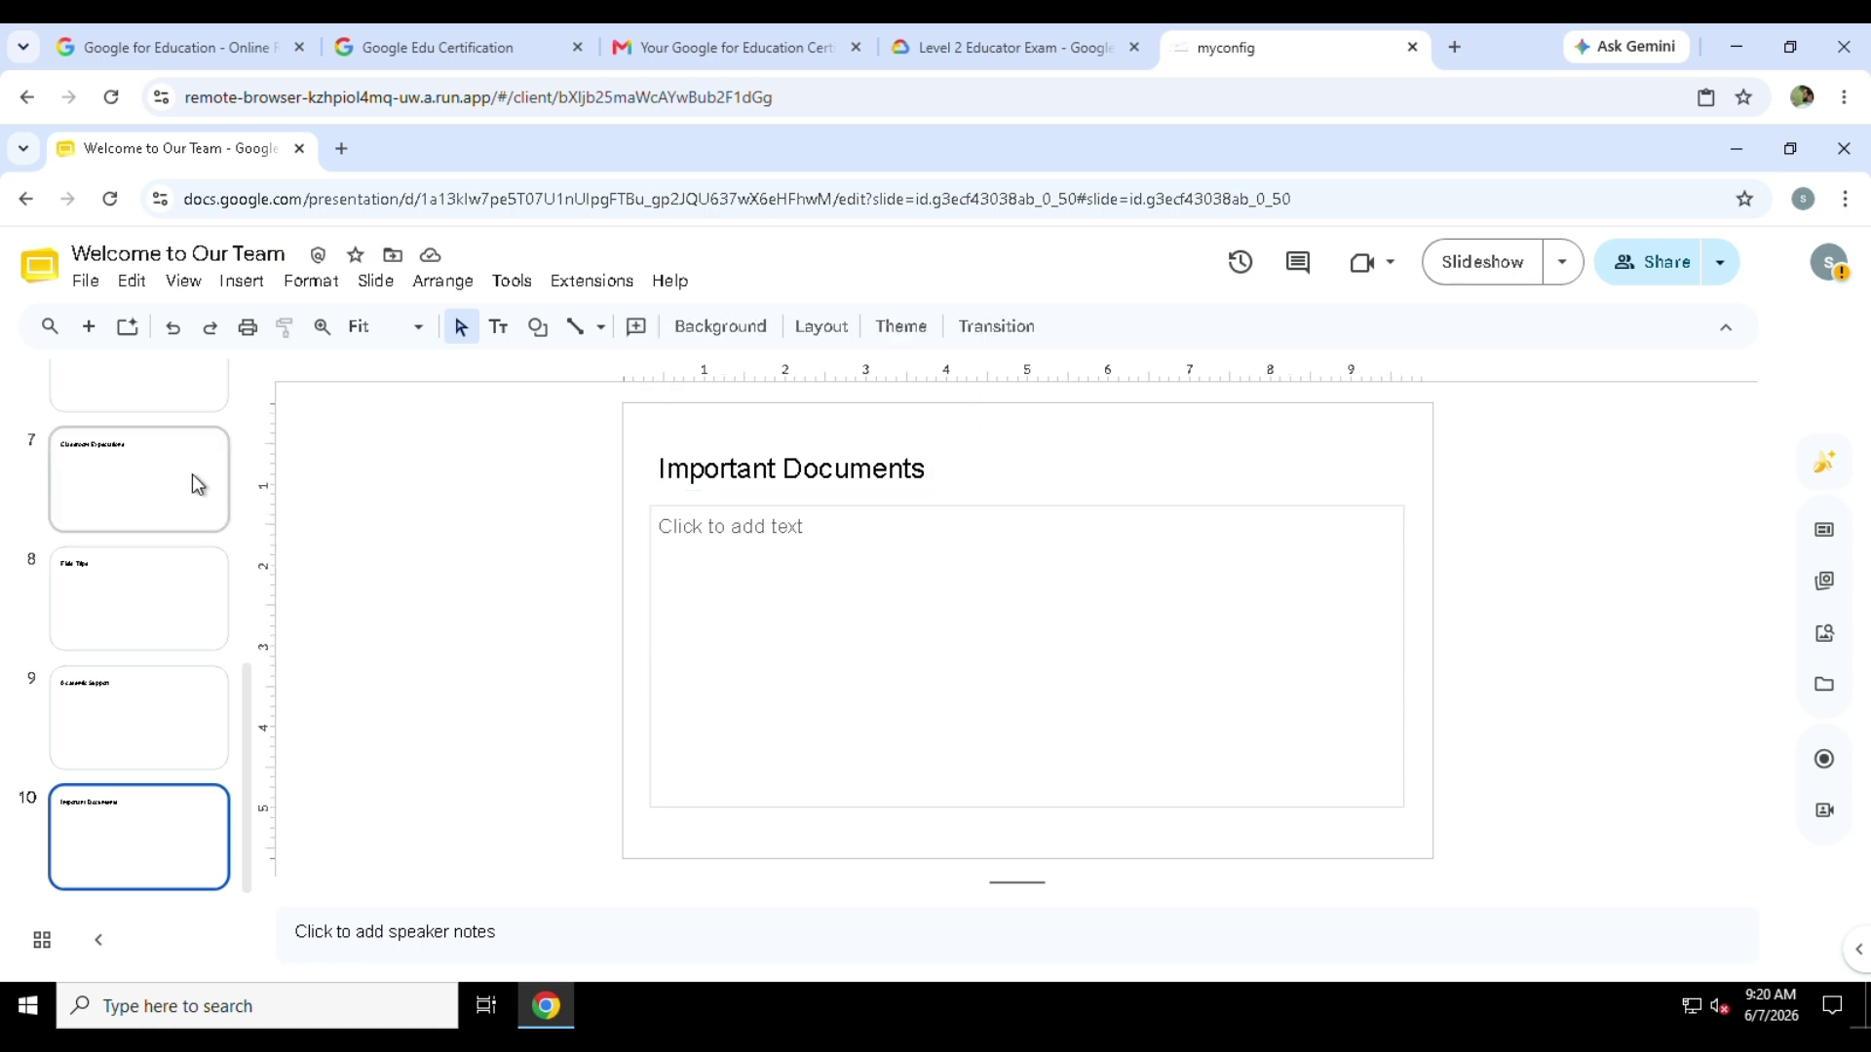
pyautogui.scroll(5, 192, 481)
pyautogui.click(191, 481)
pyautogui.press('Down')
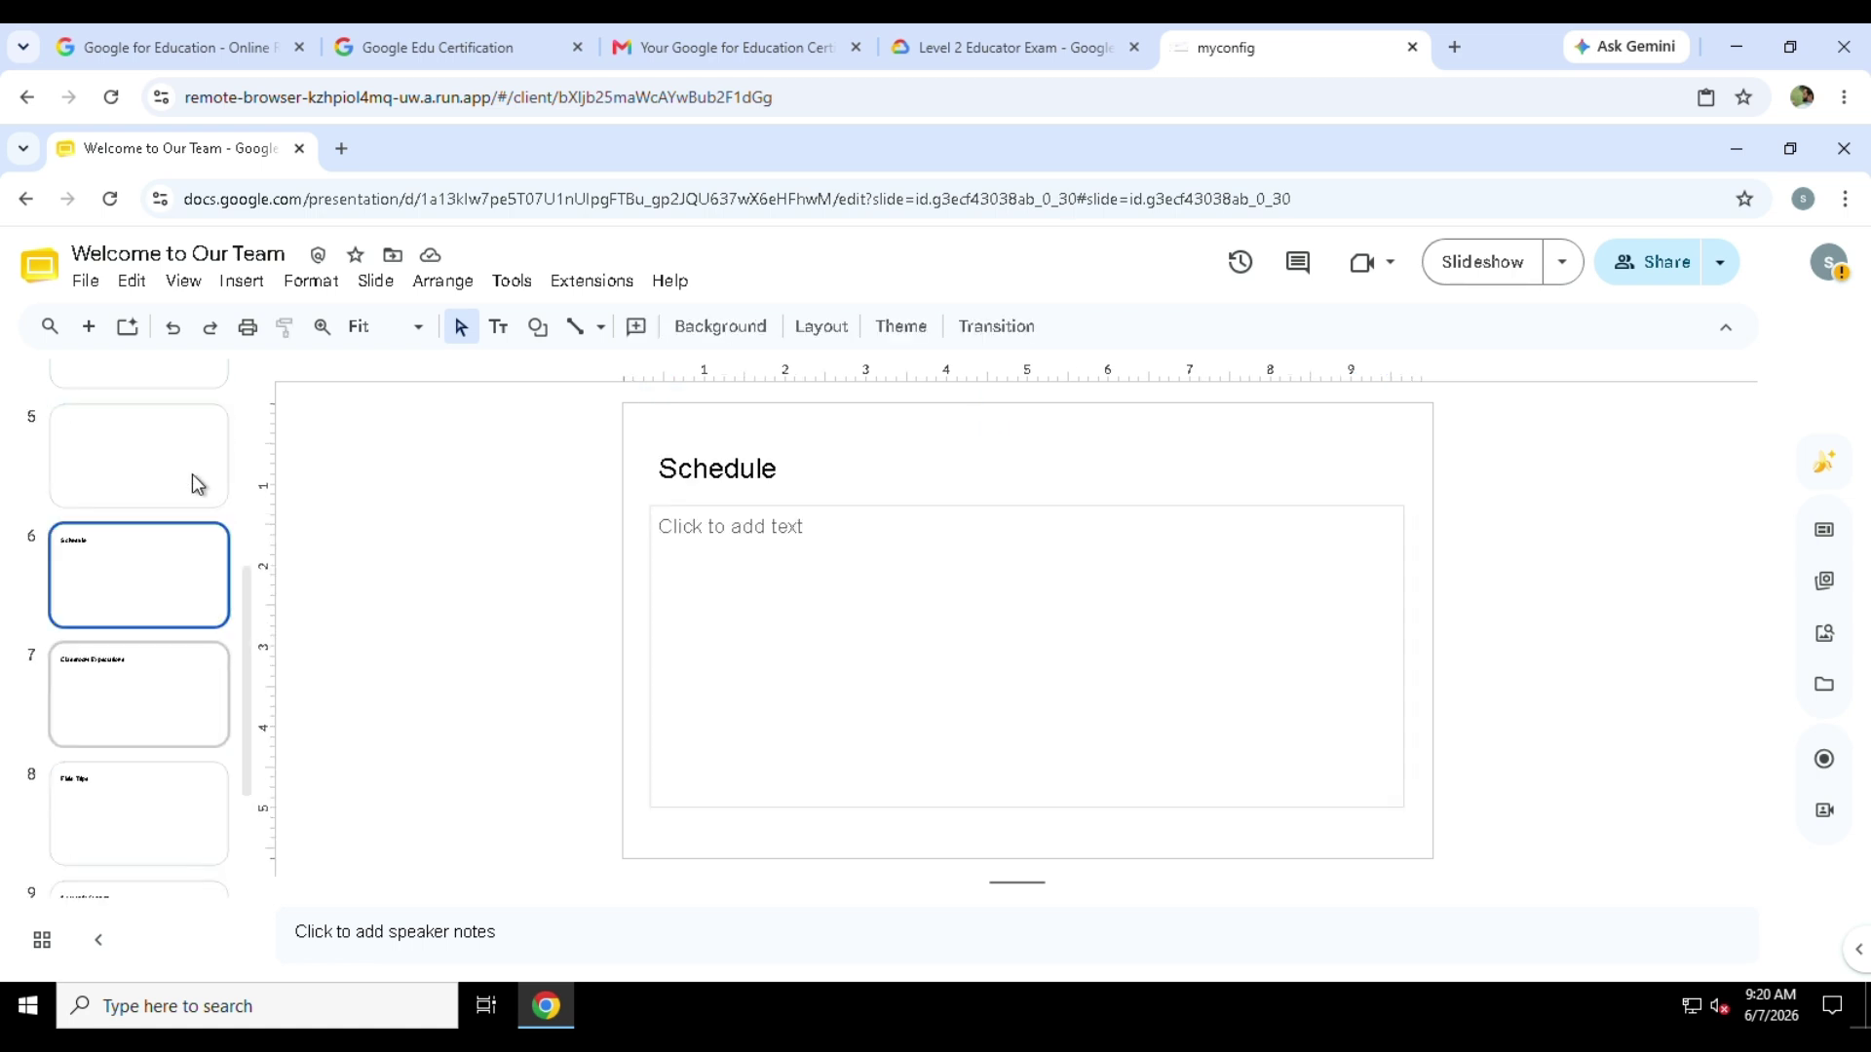
pyautogui.rightClick(170, 582)
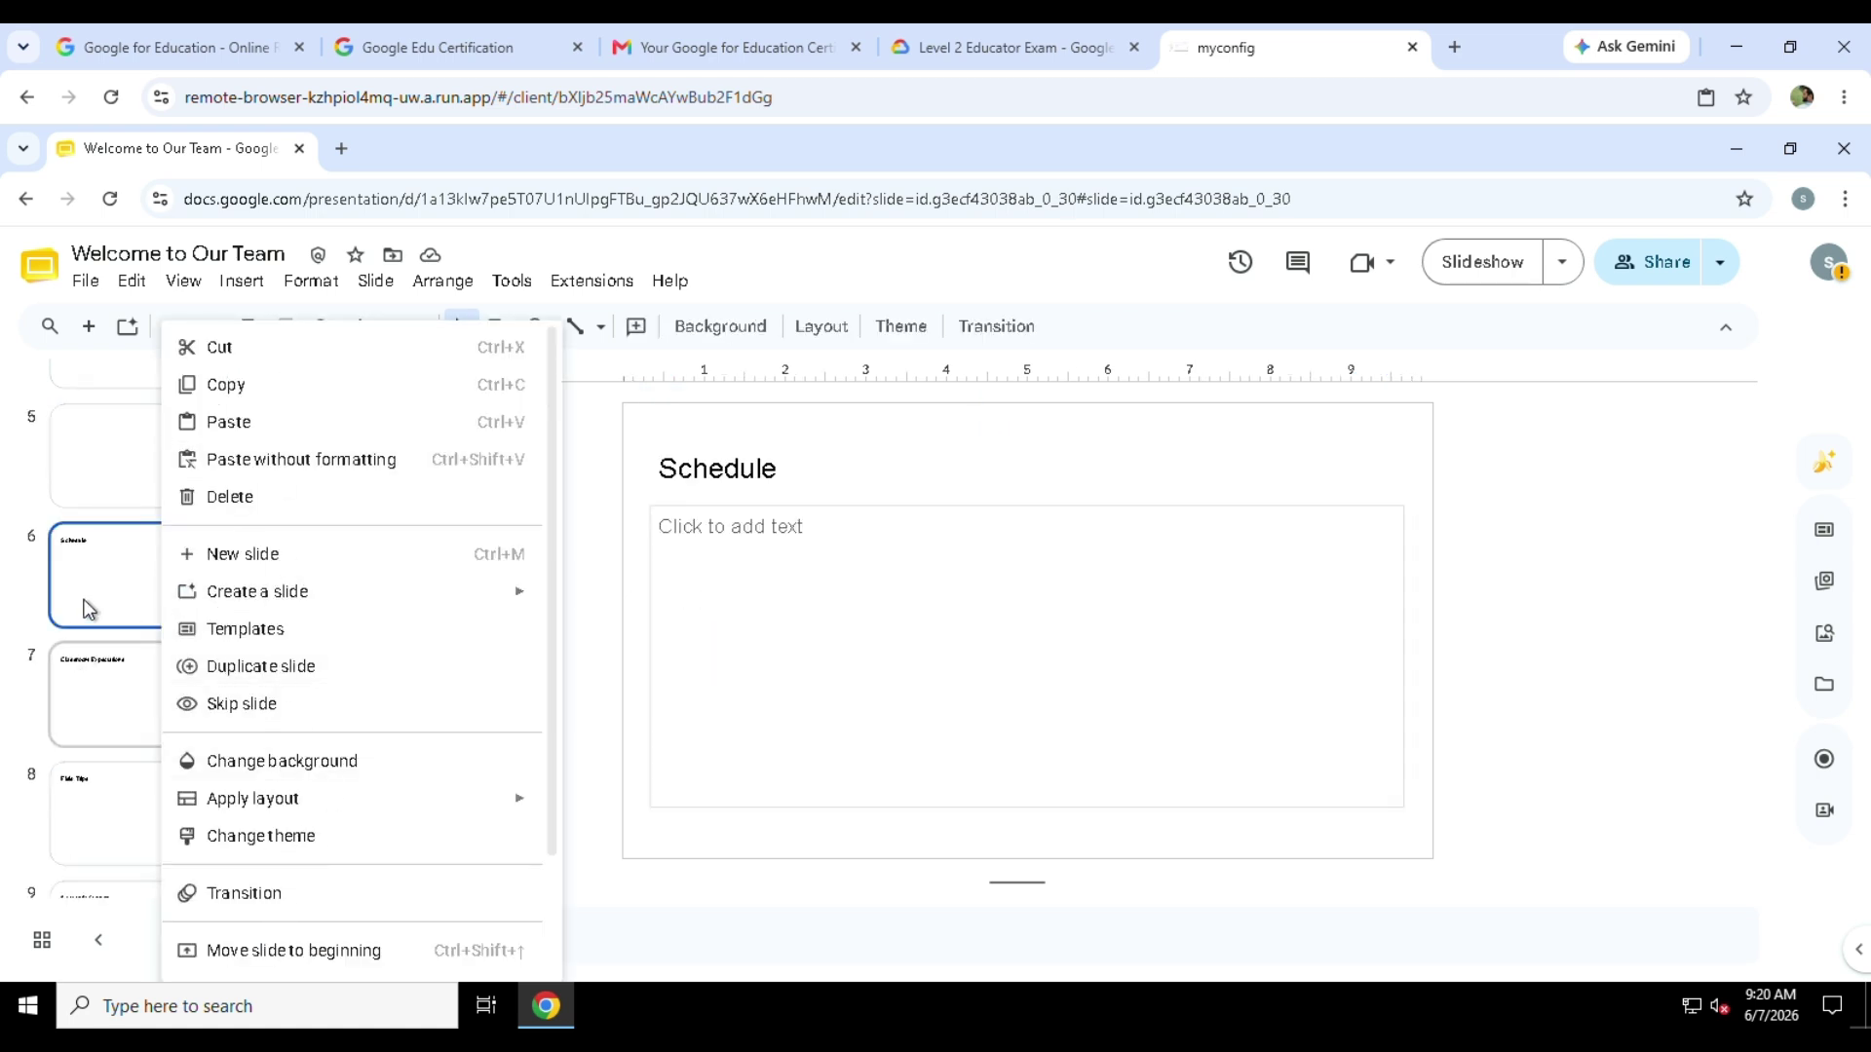
pyautogui.rightClick(86, 612)
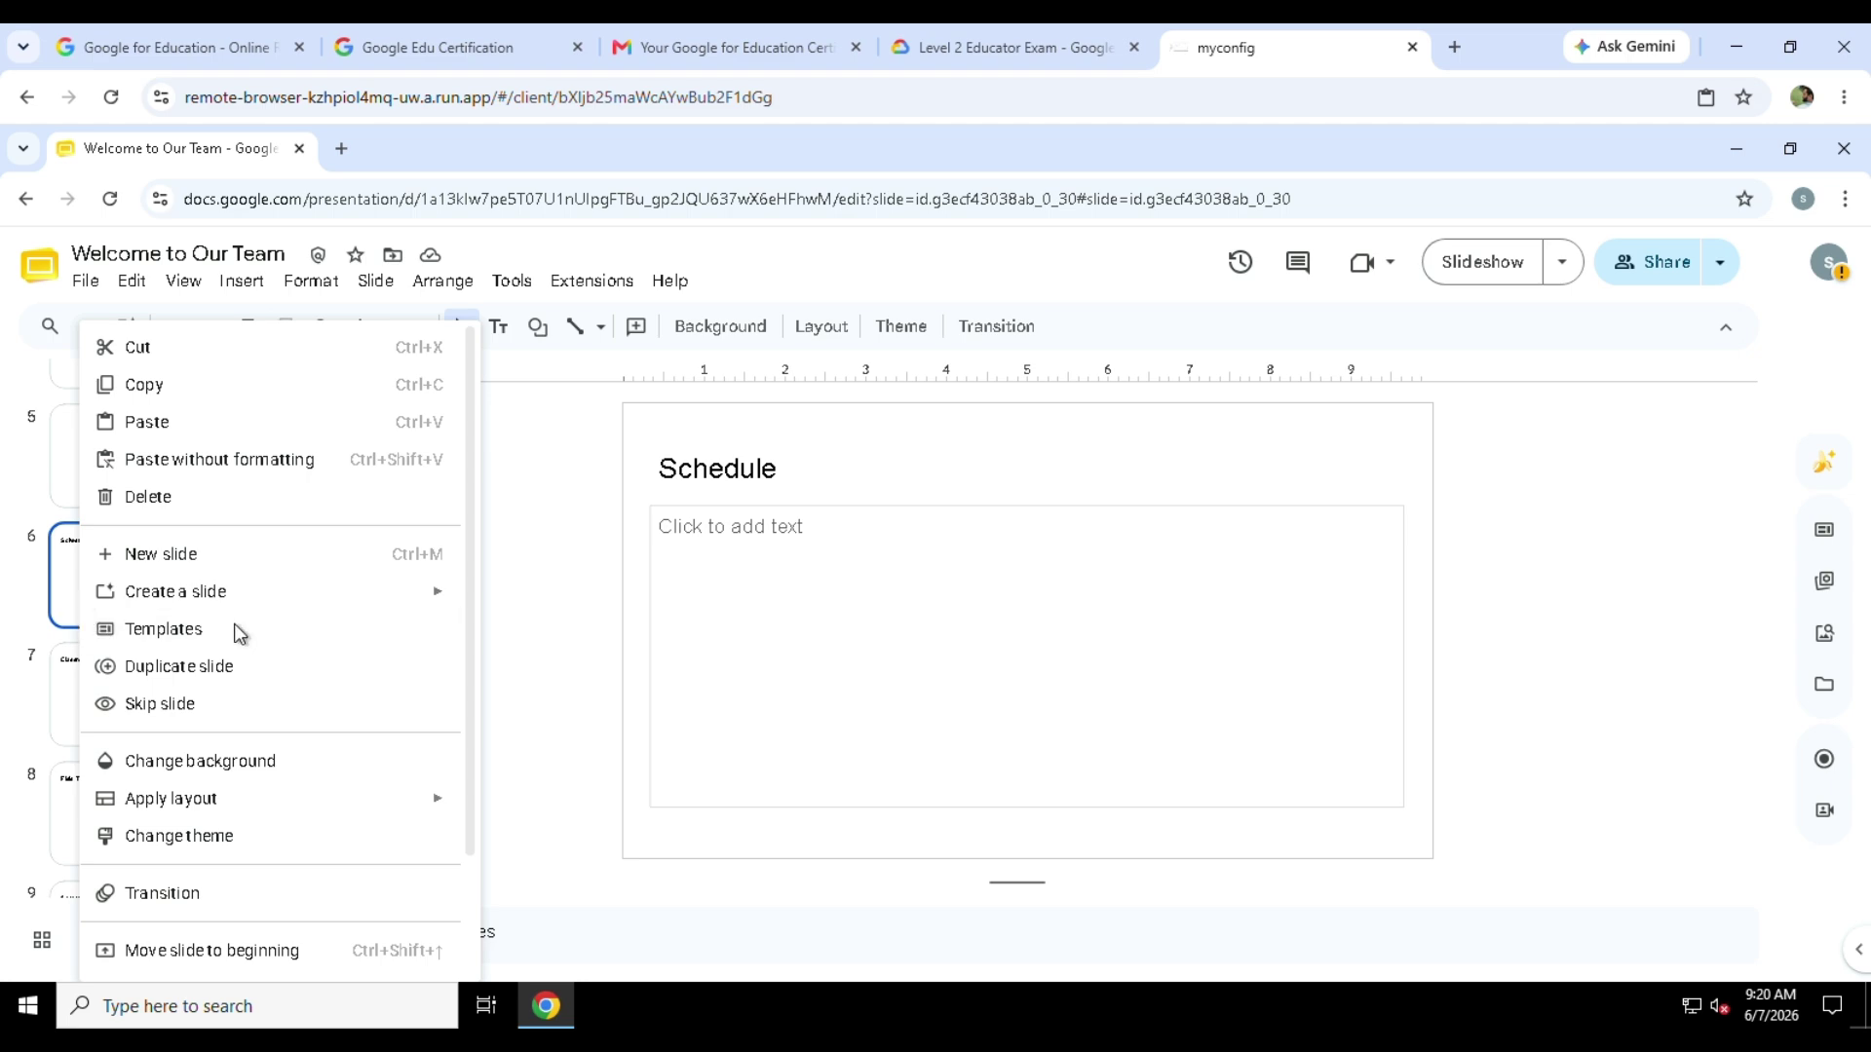
pyautogui.scroll(-2, 235, 626)
pyautogui.click(181, 898)
pyautogui.hotkey('ctrl', 'shift', 'Tab')
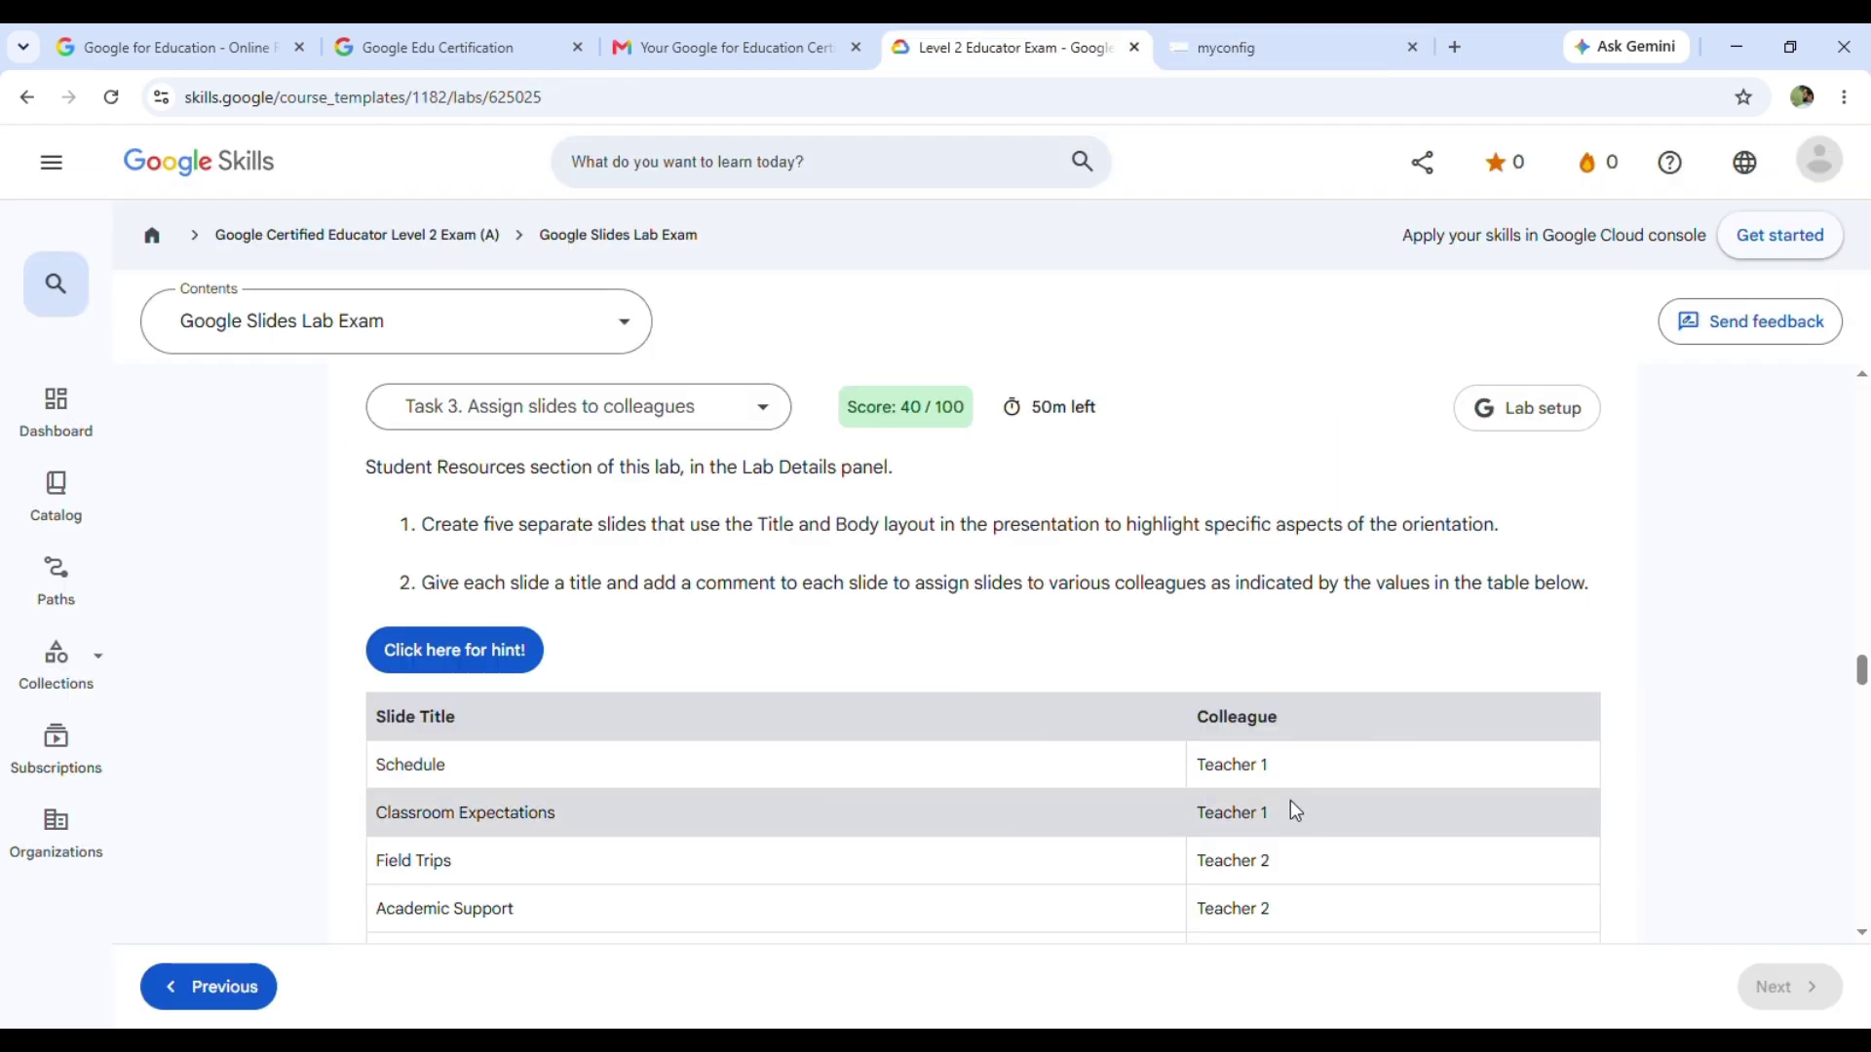
pyautogui.click(1526, 408)
pyautogui.hotkey('ctrl', 'Tab')
pyautogui.hotkey('ctrl', 'v')
pyautogui.click(1338, 575)
pyautogui.click(1305, 567)
pyautogui.click(1526, 683)
# Add a comment to the Classroom Expectations slide mentioning Teacher 1's e-mail address and assign it to that account.
pyautogui.click(128, 706)
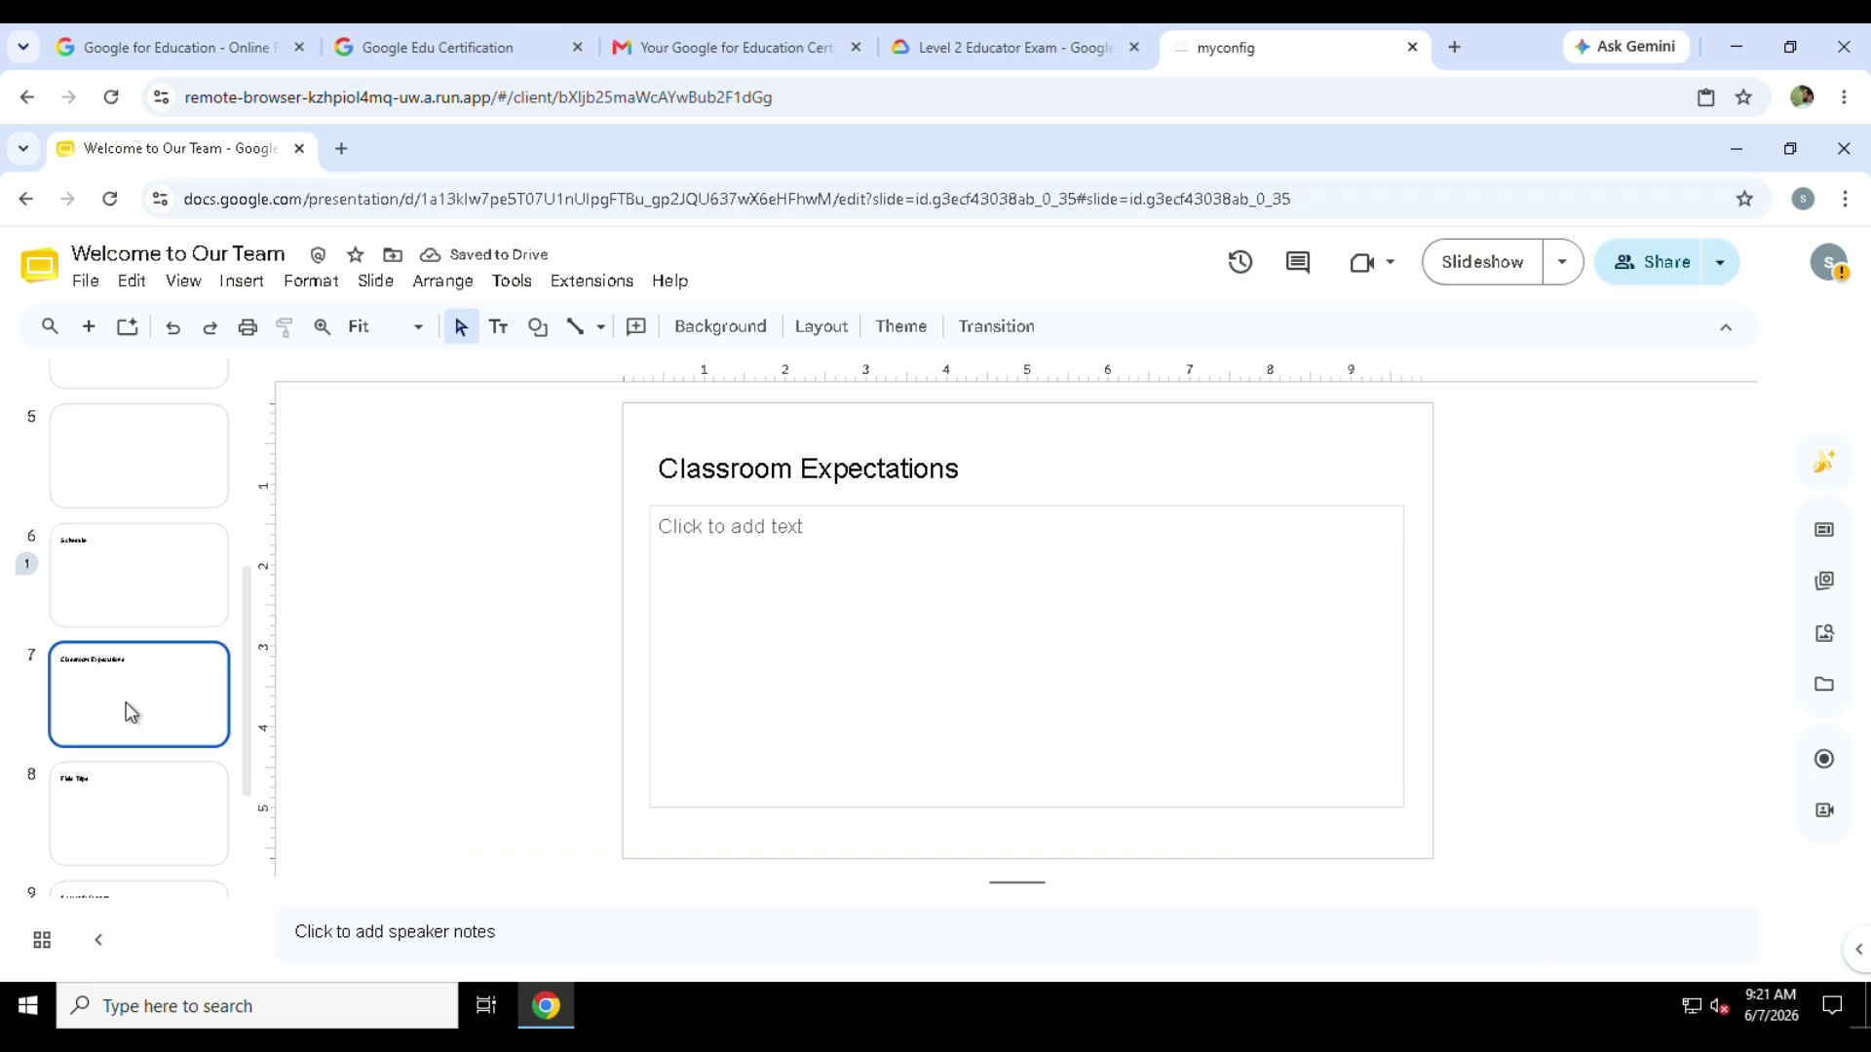
pyautogui.rightClick(126, 701)
pyautogui.click(80, 678)
pyautogui.rightClick(80, 678)
pyautogui.click(138, 893)
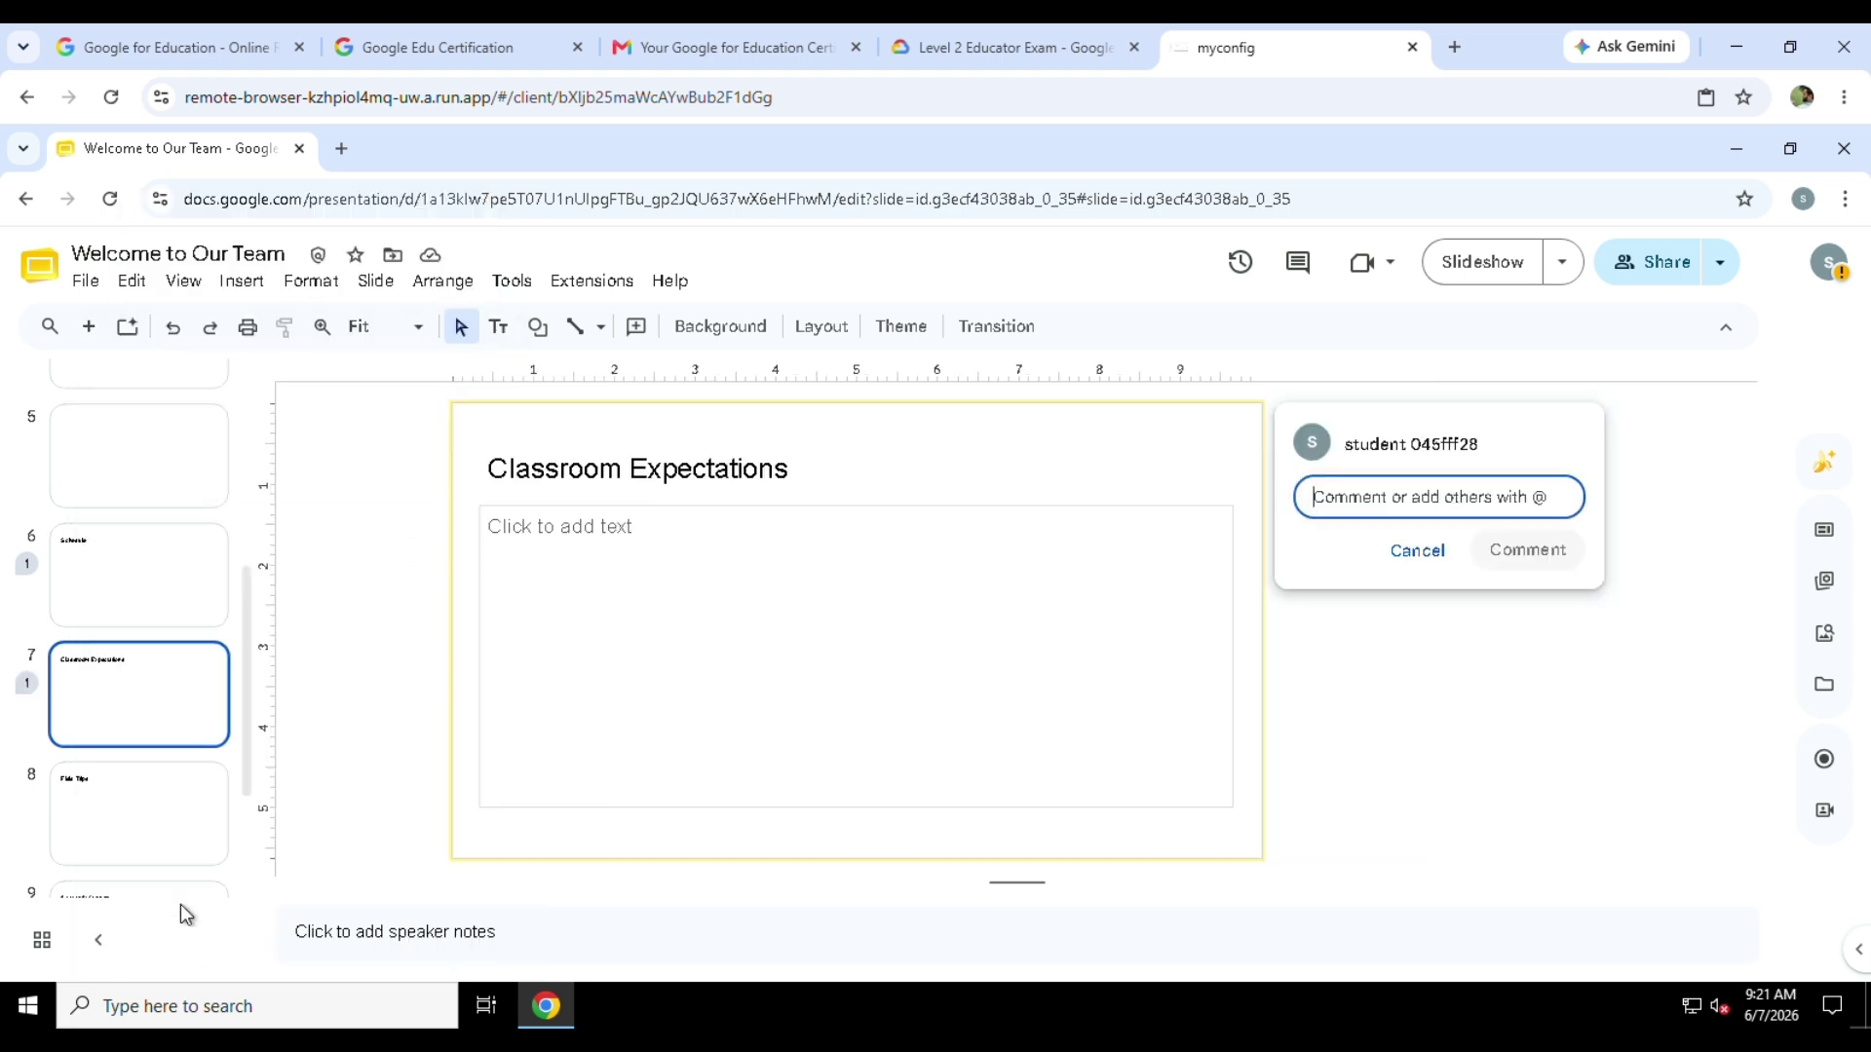
pyautogui.hotkey('ctrl', 'v')
pyautogui.click(1363, 571)
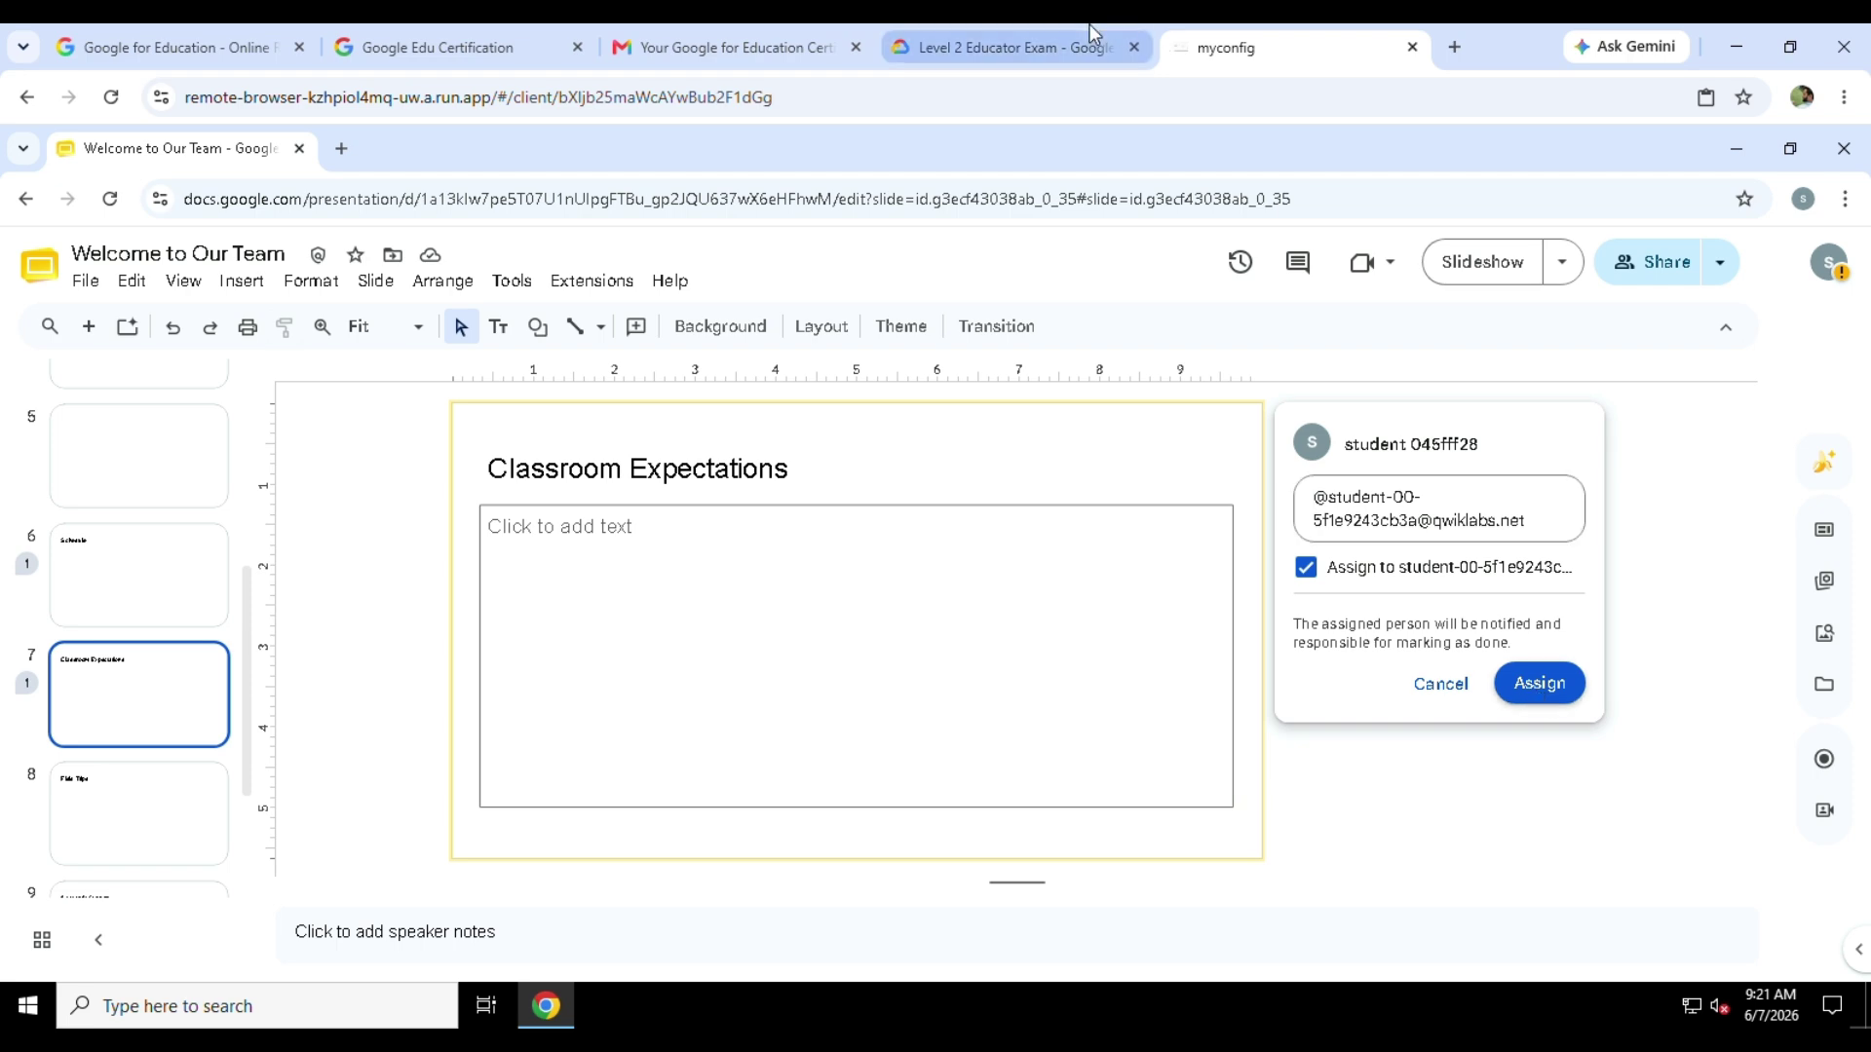
# Copy Teacher 2's e-mail address from the lab page and assign a comment on the Field Trips slide to that account.
pyautogui.click(1014, 47)
pyautogui.scroll(-1, 1077, 836)
pyautogui.click(1296, 47)
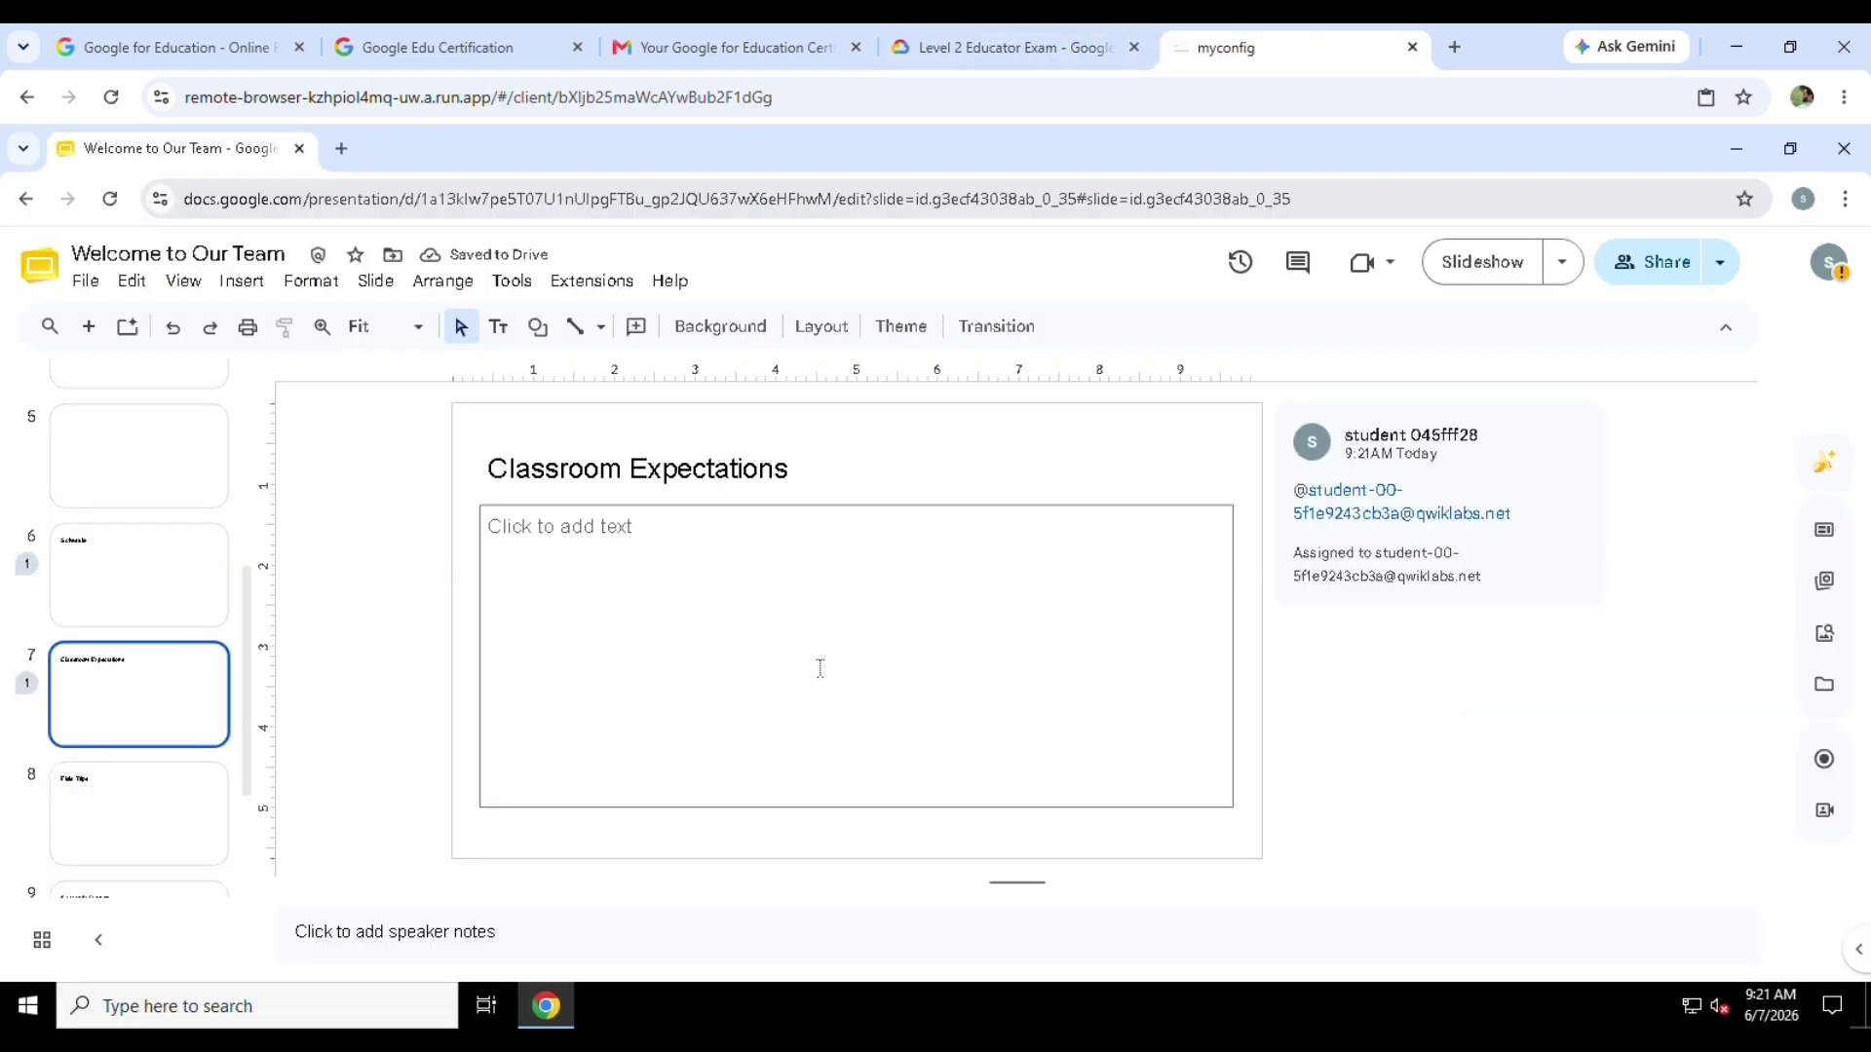
pyautogui.rightClick(122, 791)
pyautogui.click(186, 897)
pyautogui.hotkey('ctrl', 'v')
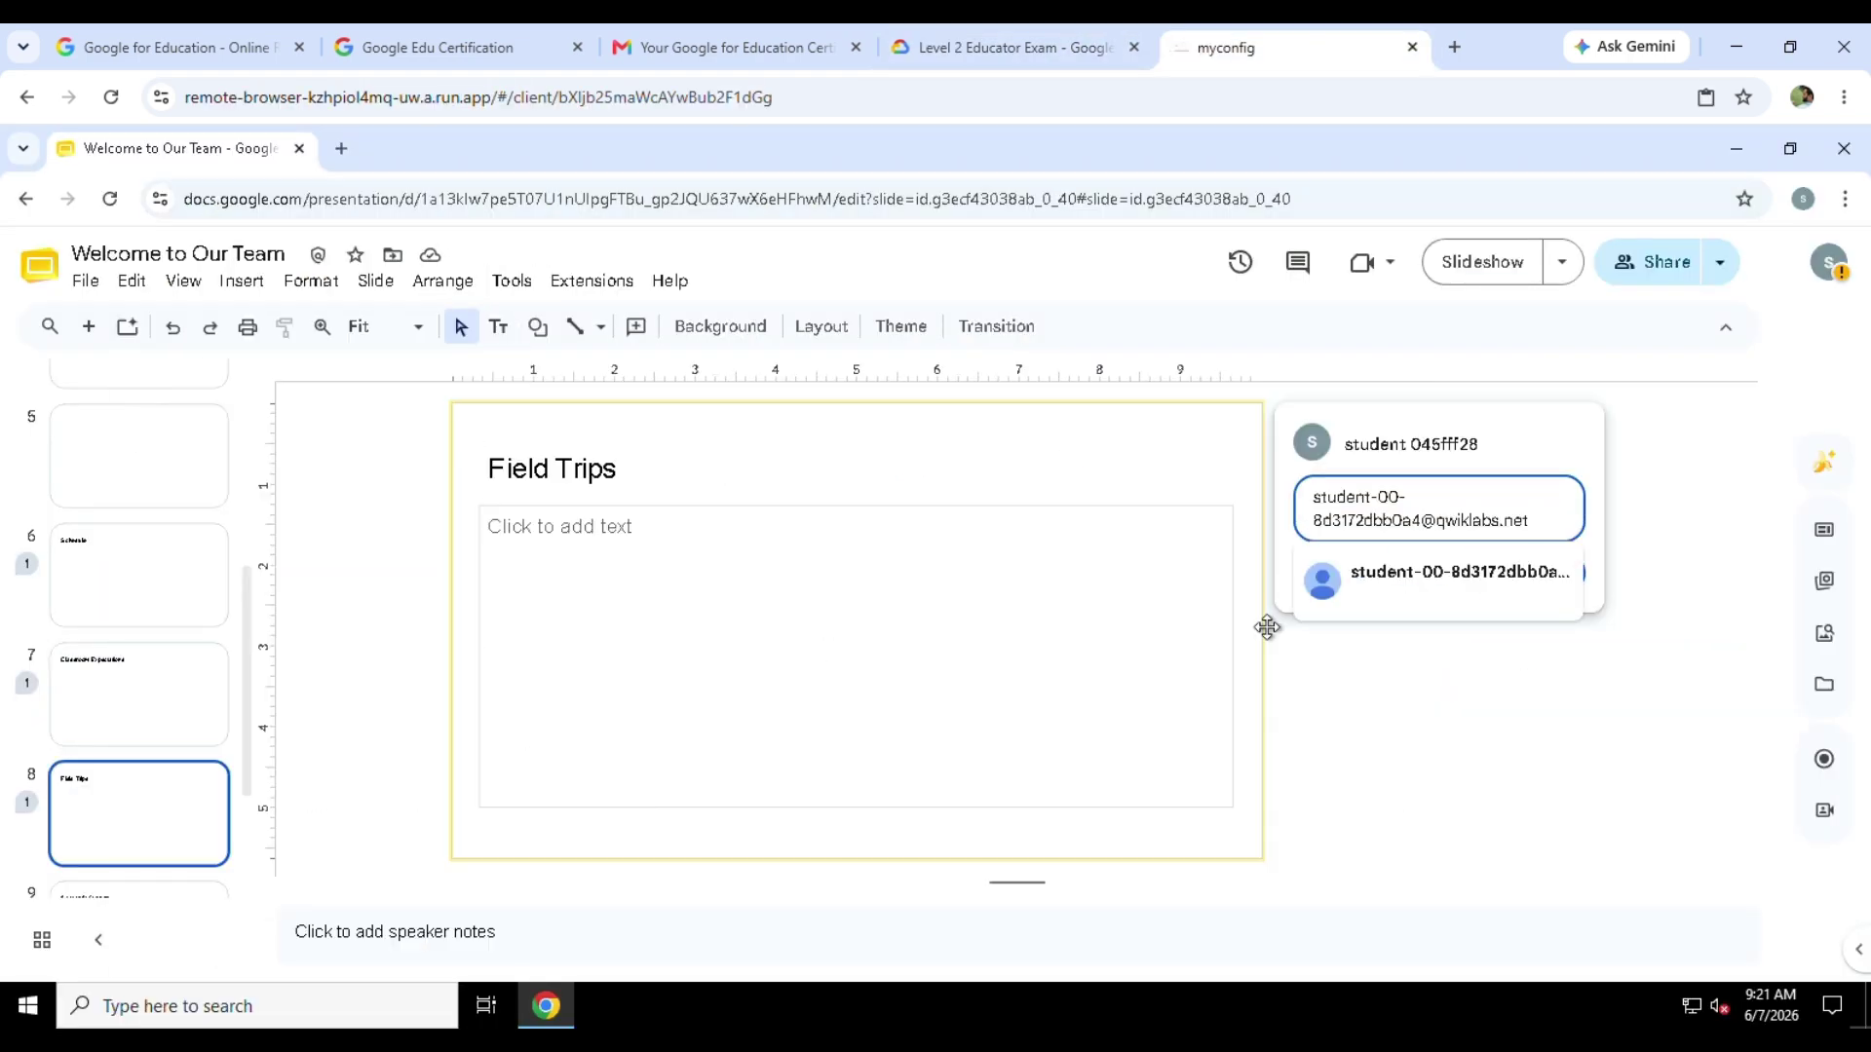
pyautogui.click(1333, 583)
pyautogui.click(1309, 569)
pyautogui.click(1533, 681)
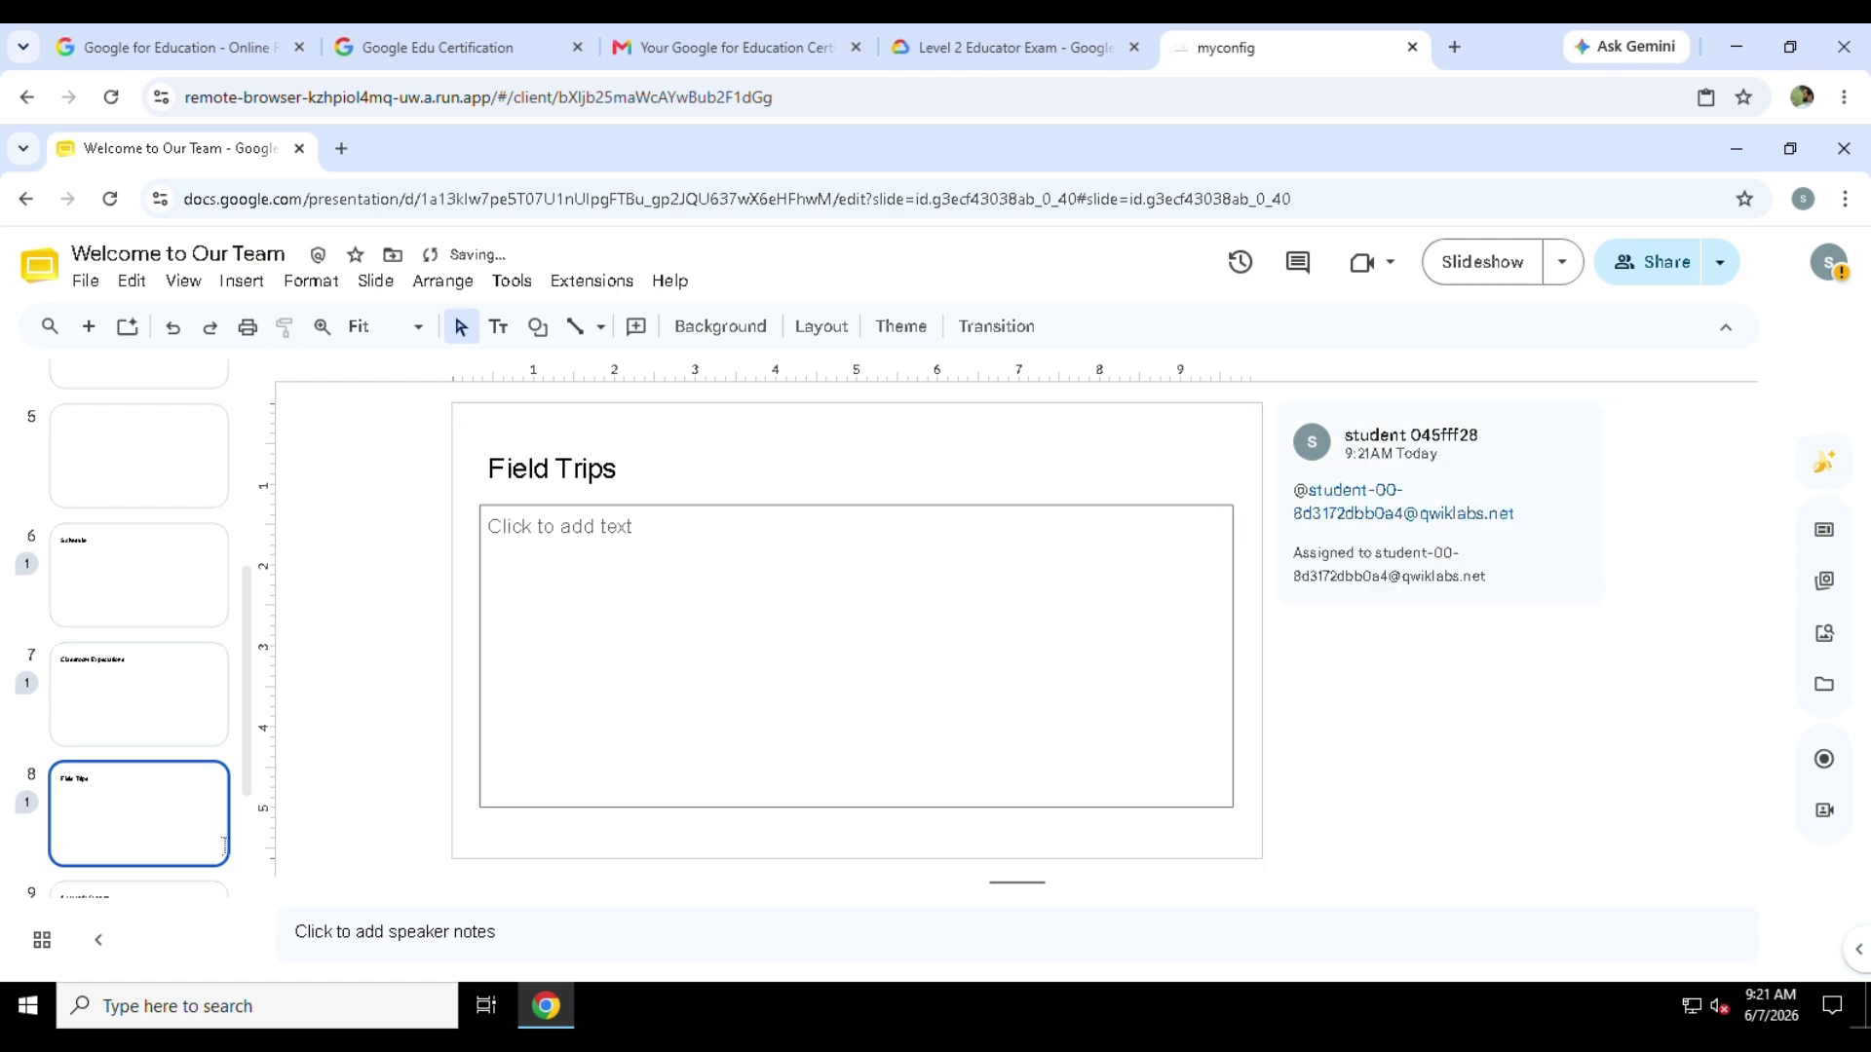
# Add a comment to the Academic Support slide mentioning Teacher 2's e-mail address and assign it to that account.
pyautogui.click(127, 888)
pyautogui.rightClick(148, 818)
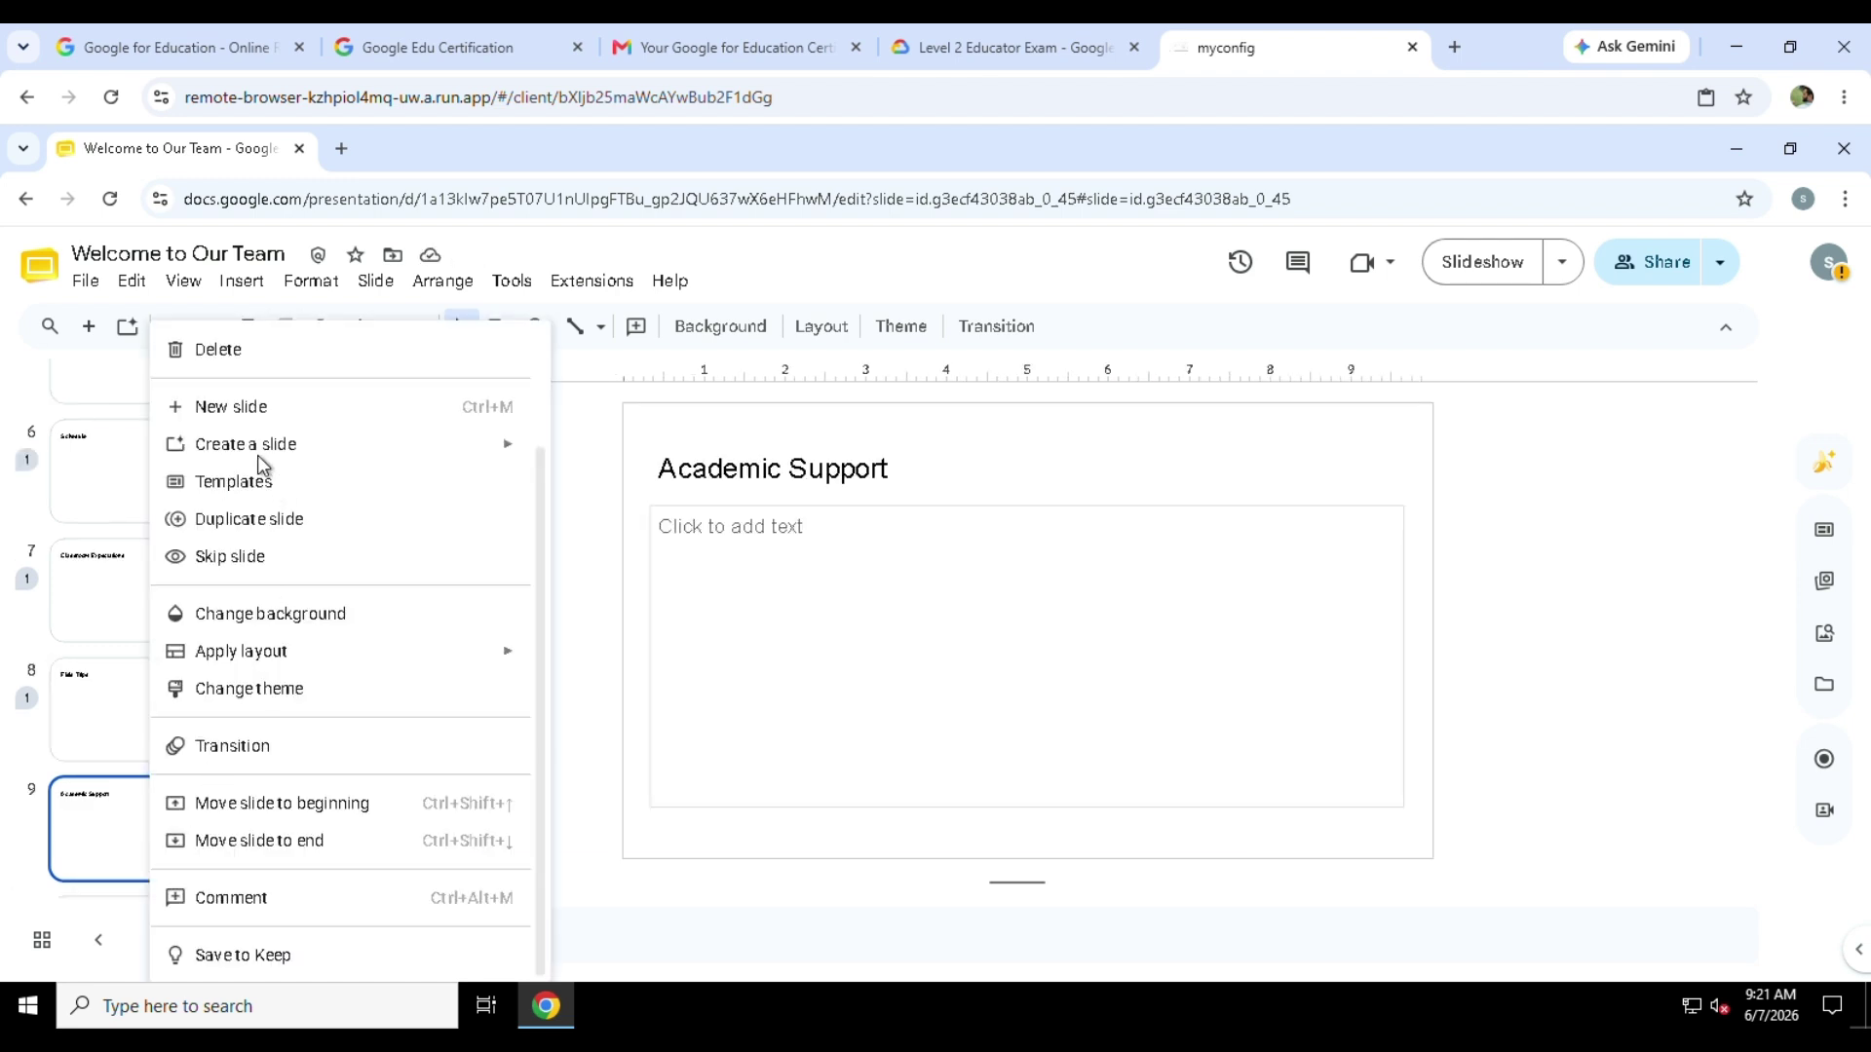
pyautogui.click(234, 897)
pyautogui.hotkey('ctrl', 'v')
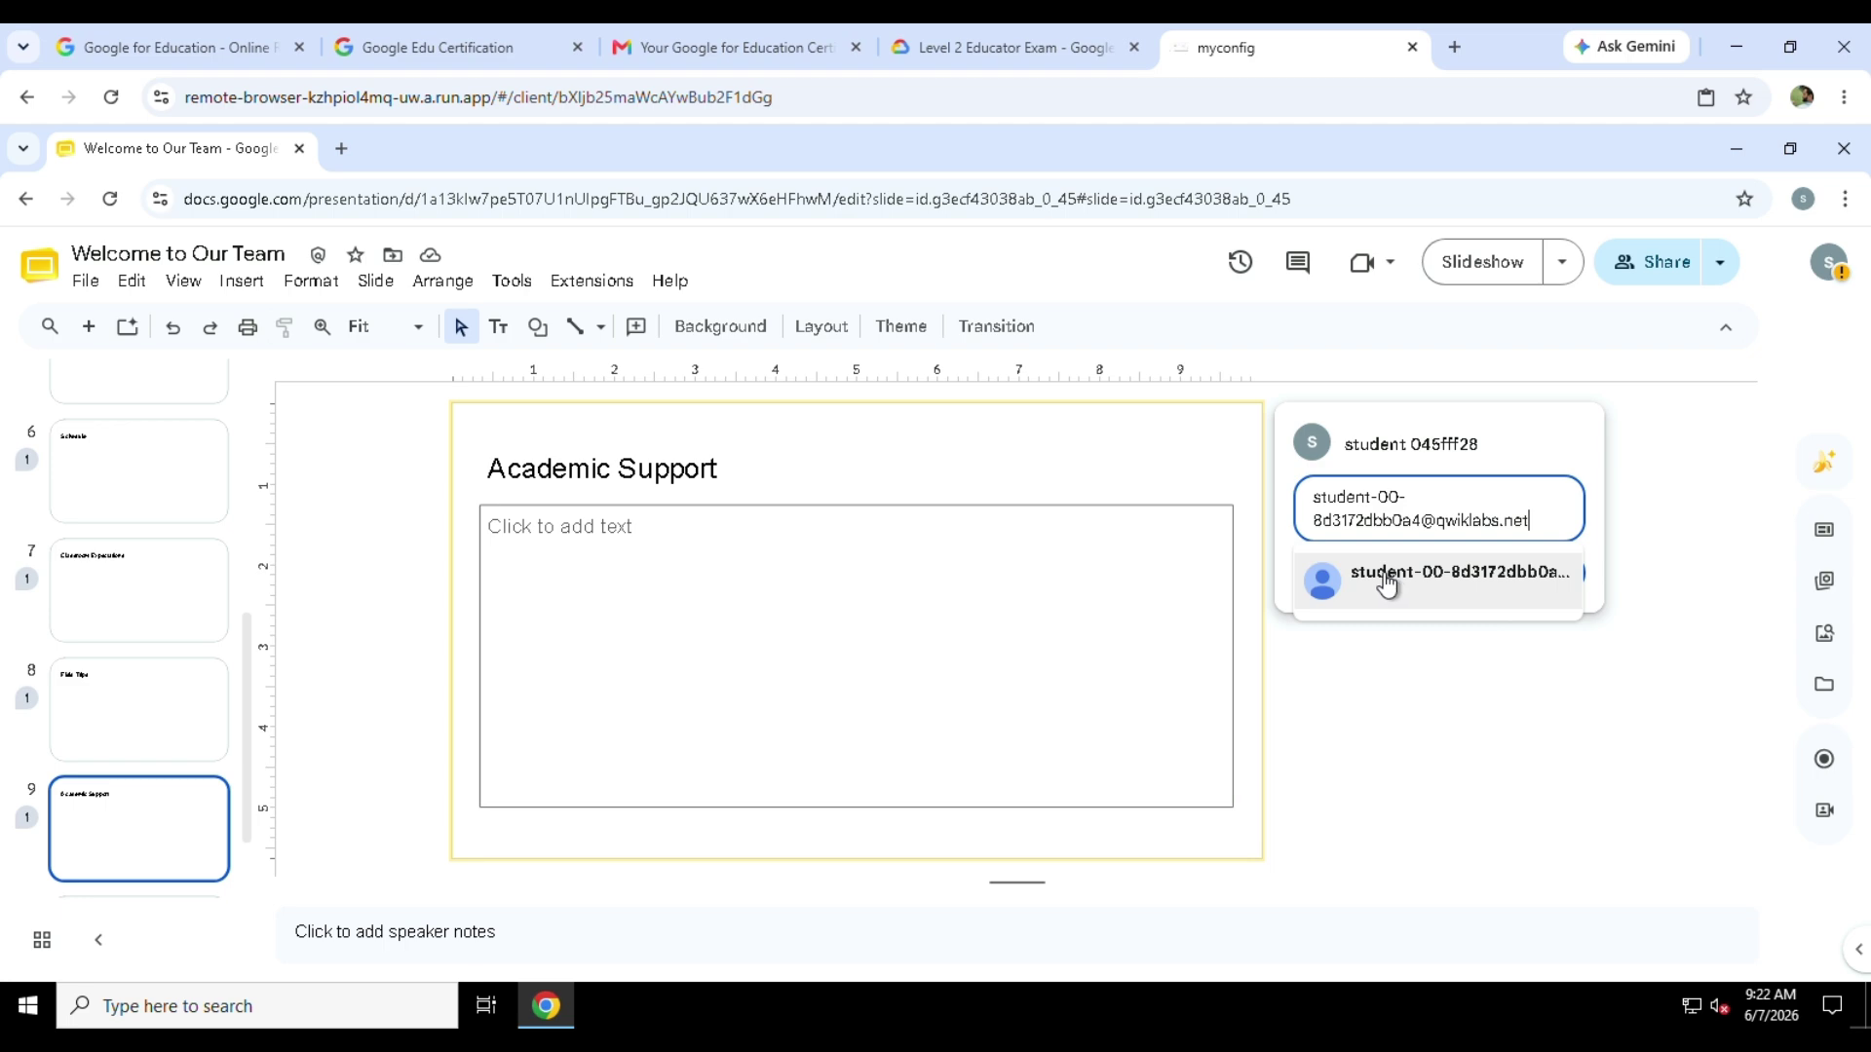
pyautogui.click(1442, 577)
pyautogui.click(1306, 568)
pyautogui.click(1528, 685)
# Copy Teacher 3's e-mail address from the lab page and assign a comment on the Important Documents slide to that account.
pyautogui.click(1013, 47)
pyautogui.click(1330, 34)
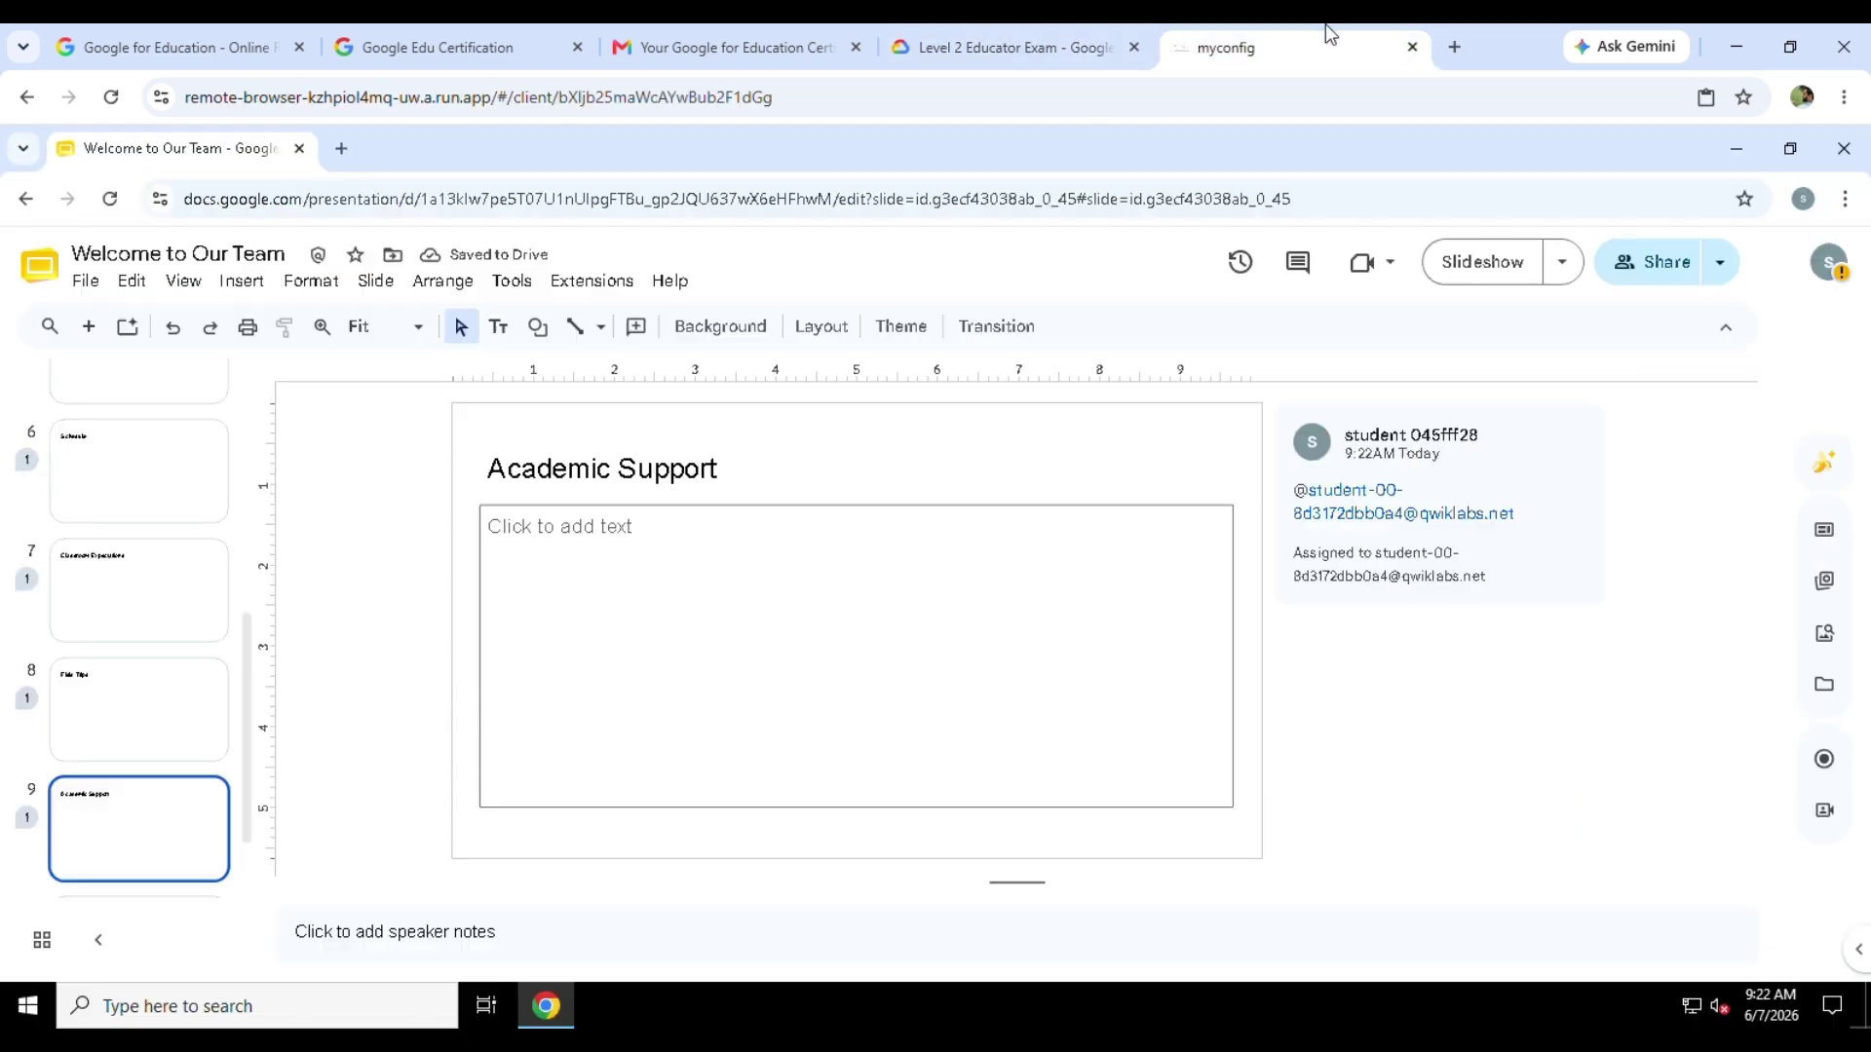
pyautogui.scroll(-1, 115, 852)
pyautogui.click(141, 857)
pyautogui.rightClick(150, 847)
pyautogui.click(224, 897)
pyautogui.hotkey('ctrl', 'v')
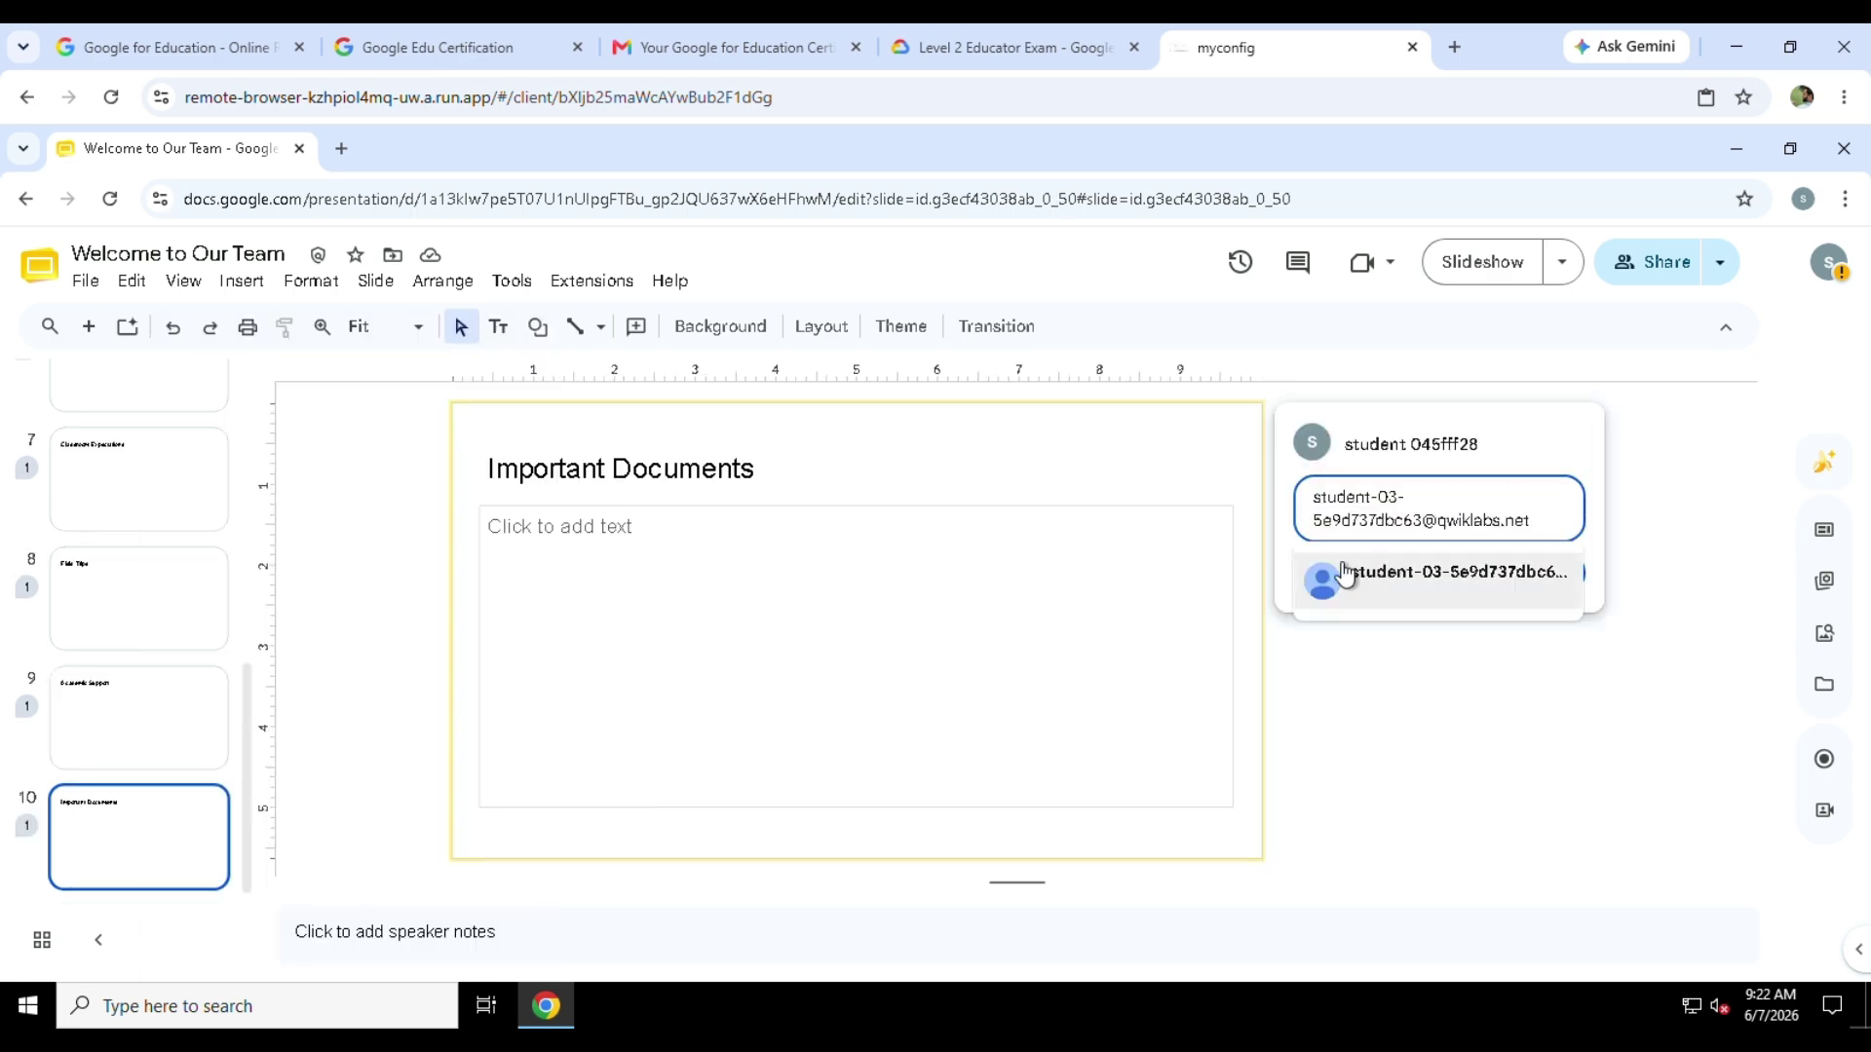
pyautogui.click(1340, 575)
pyautogui.click(1323, 567)
pyautogui.click(1525, 682)
# Check the progress of Task 3 on the lab page, read the Task 4 video instructions and dismiss the lab setup details.
pyautogui.click(1013, 47)
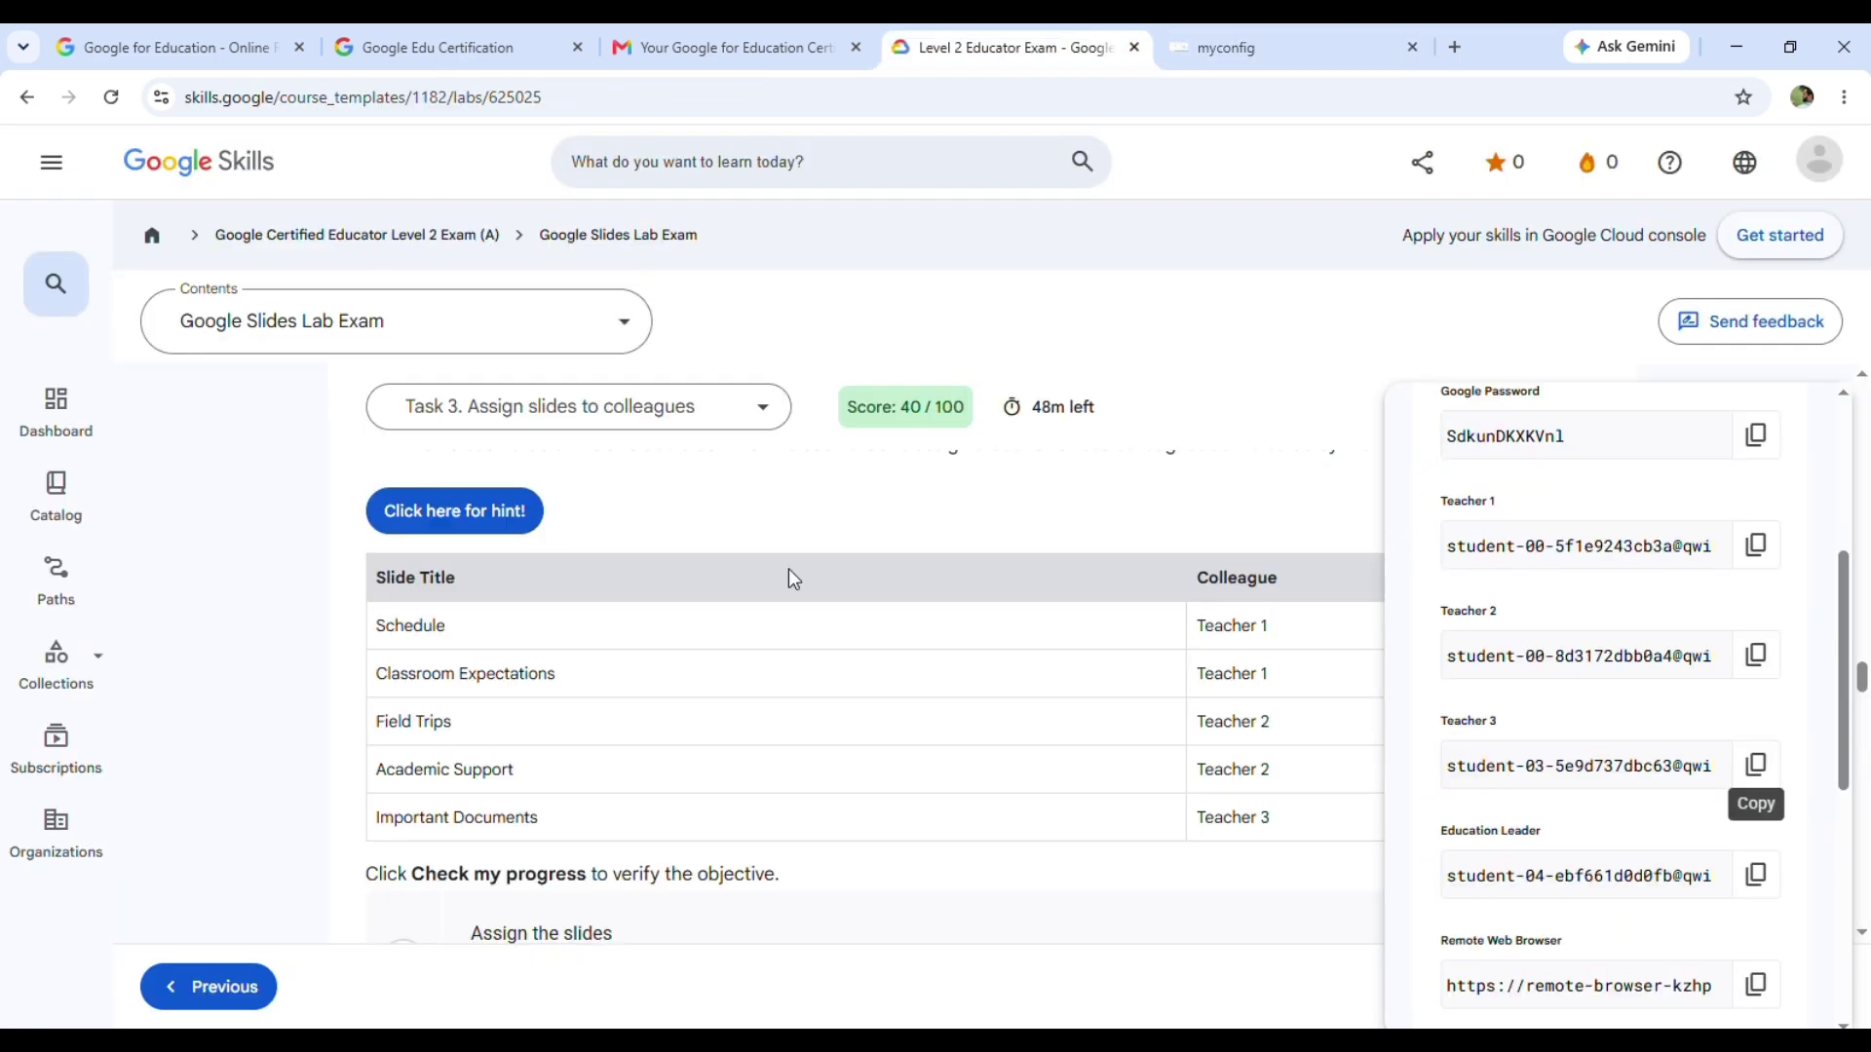
pyautogui.scroll(-1, 829, 546)
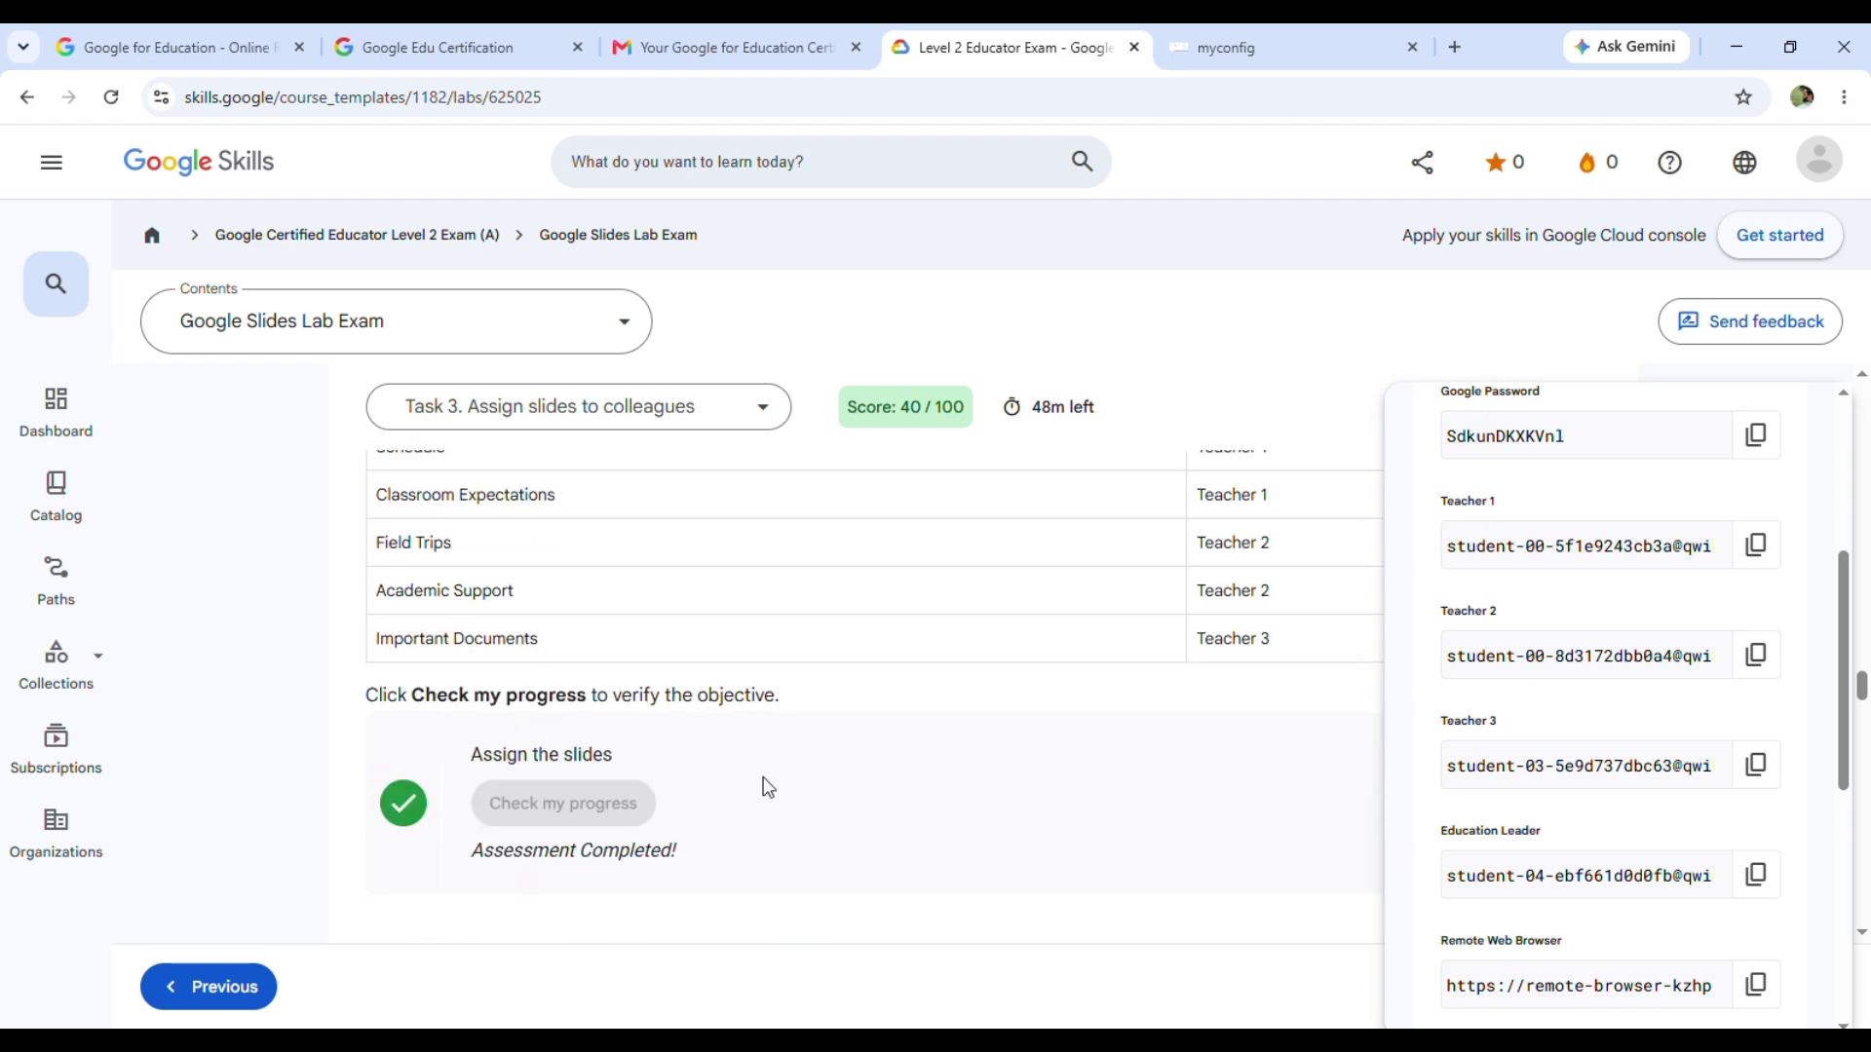
pyautogui.scroll(-4, 769, 779)
pyautogui.scroll(4, 1771, 518)
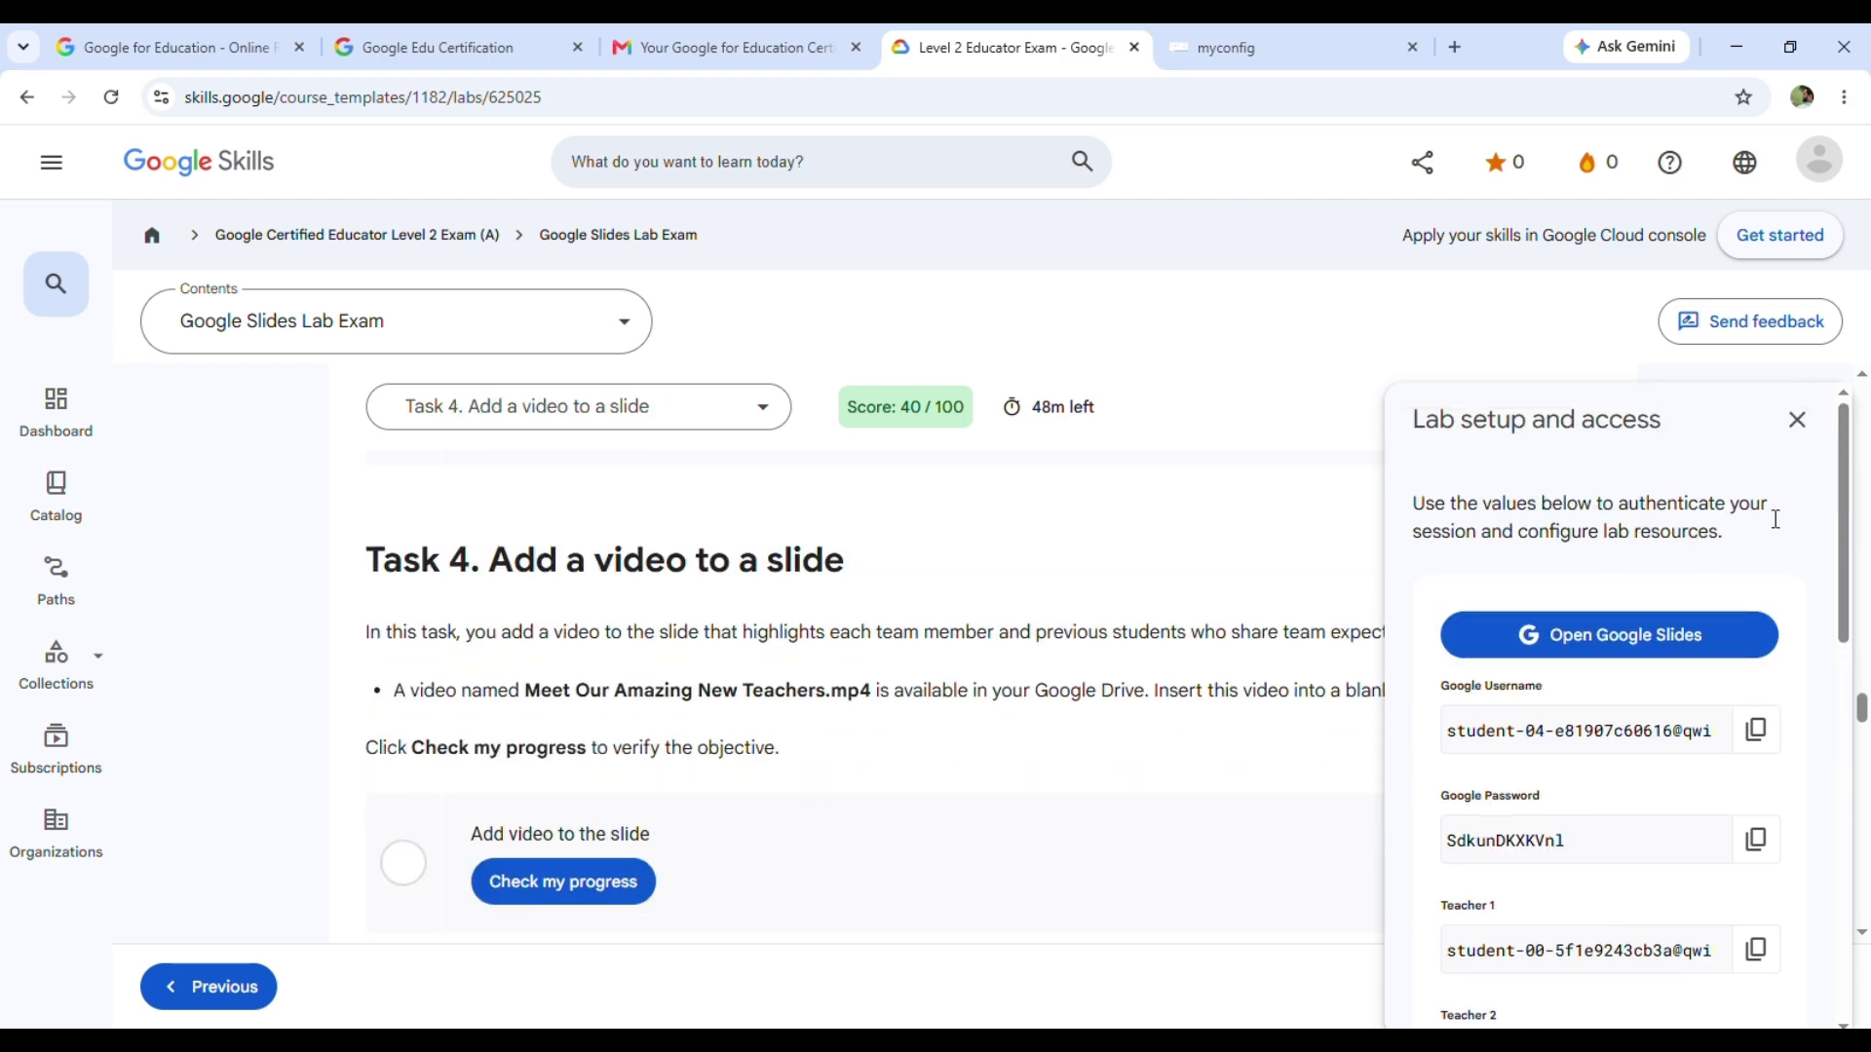
pyautogui.click(1796, 419)
# Add a new slide after the Important Documents slide and recheck the required video name in the Task 4 instructions.
pyautogui.click(1226, 47)
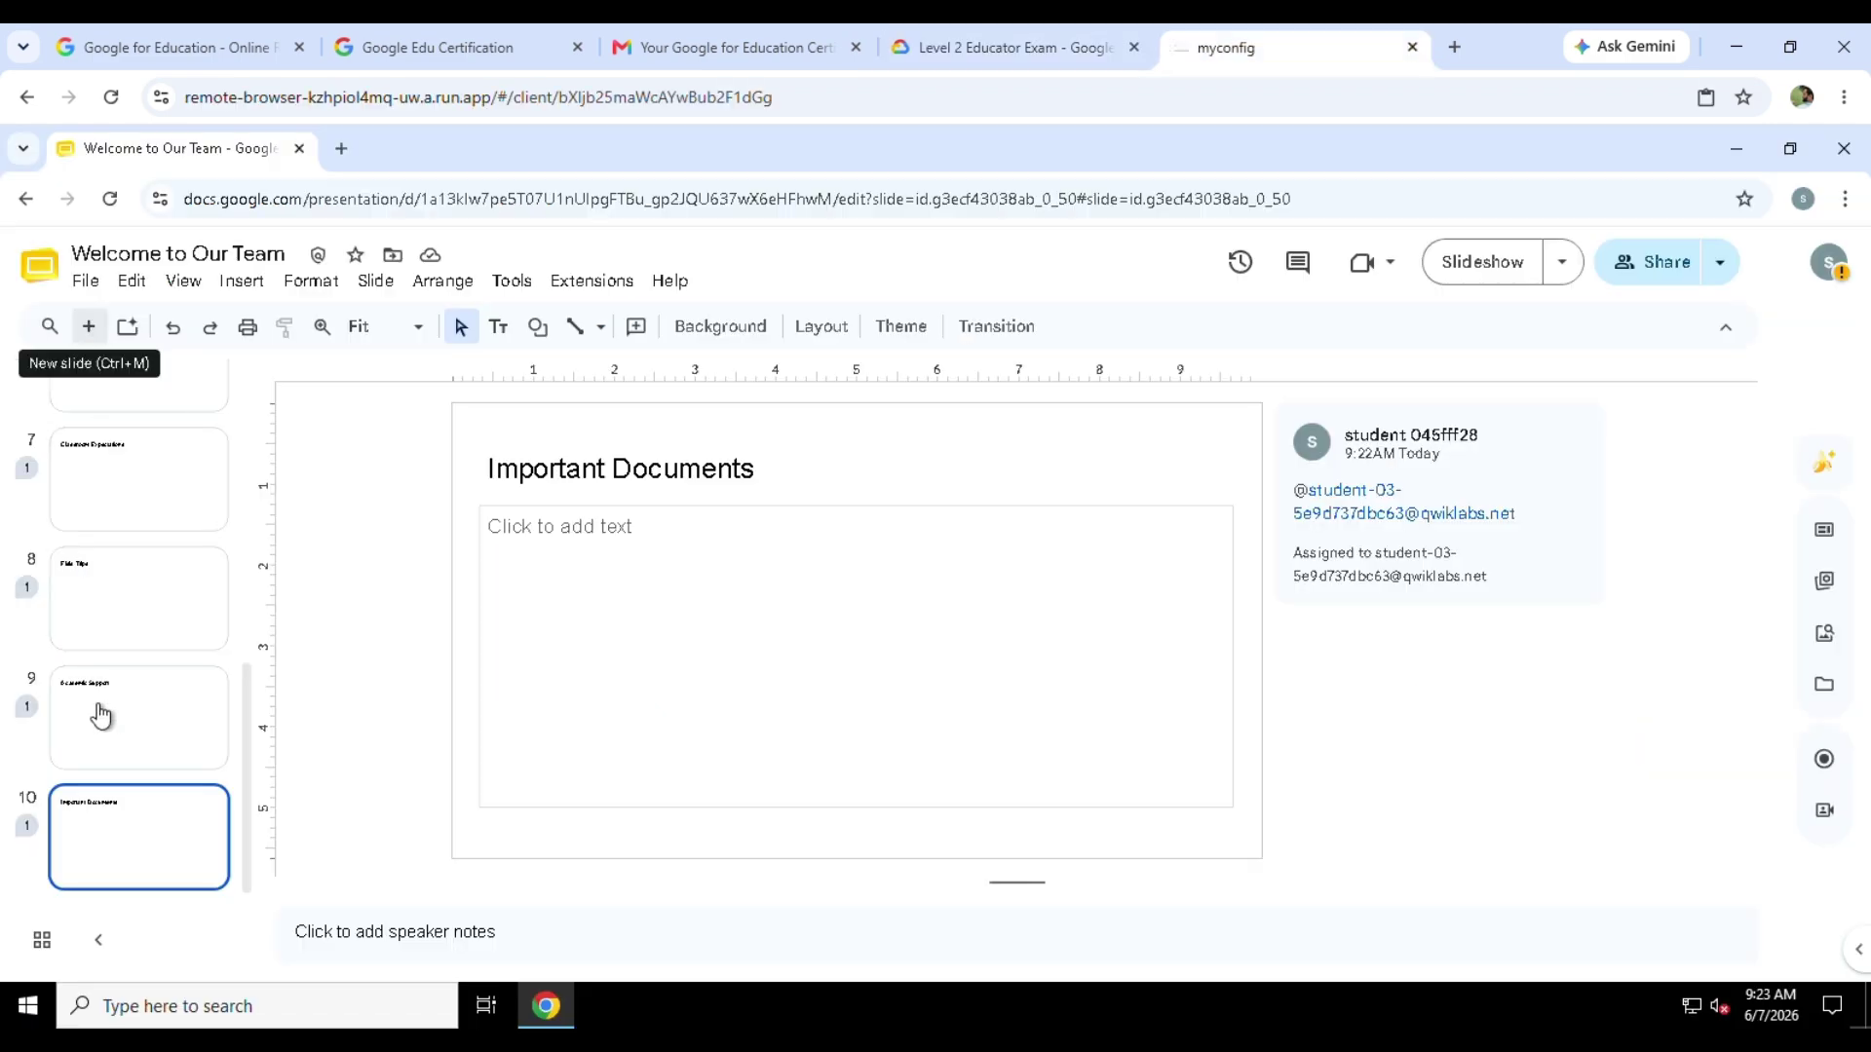
pyautogui.click(89, 327)
pyautogui.click(241, 281)
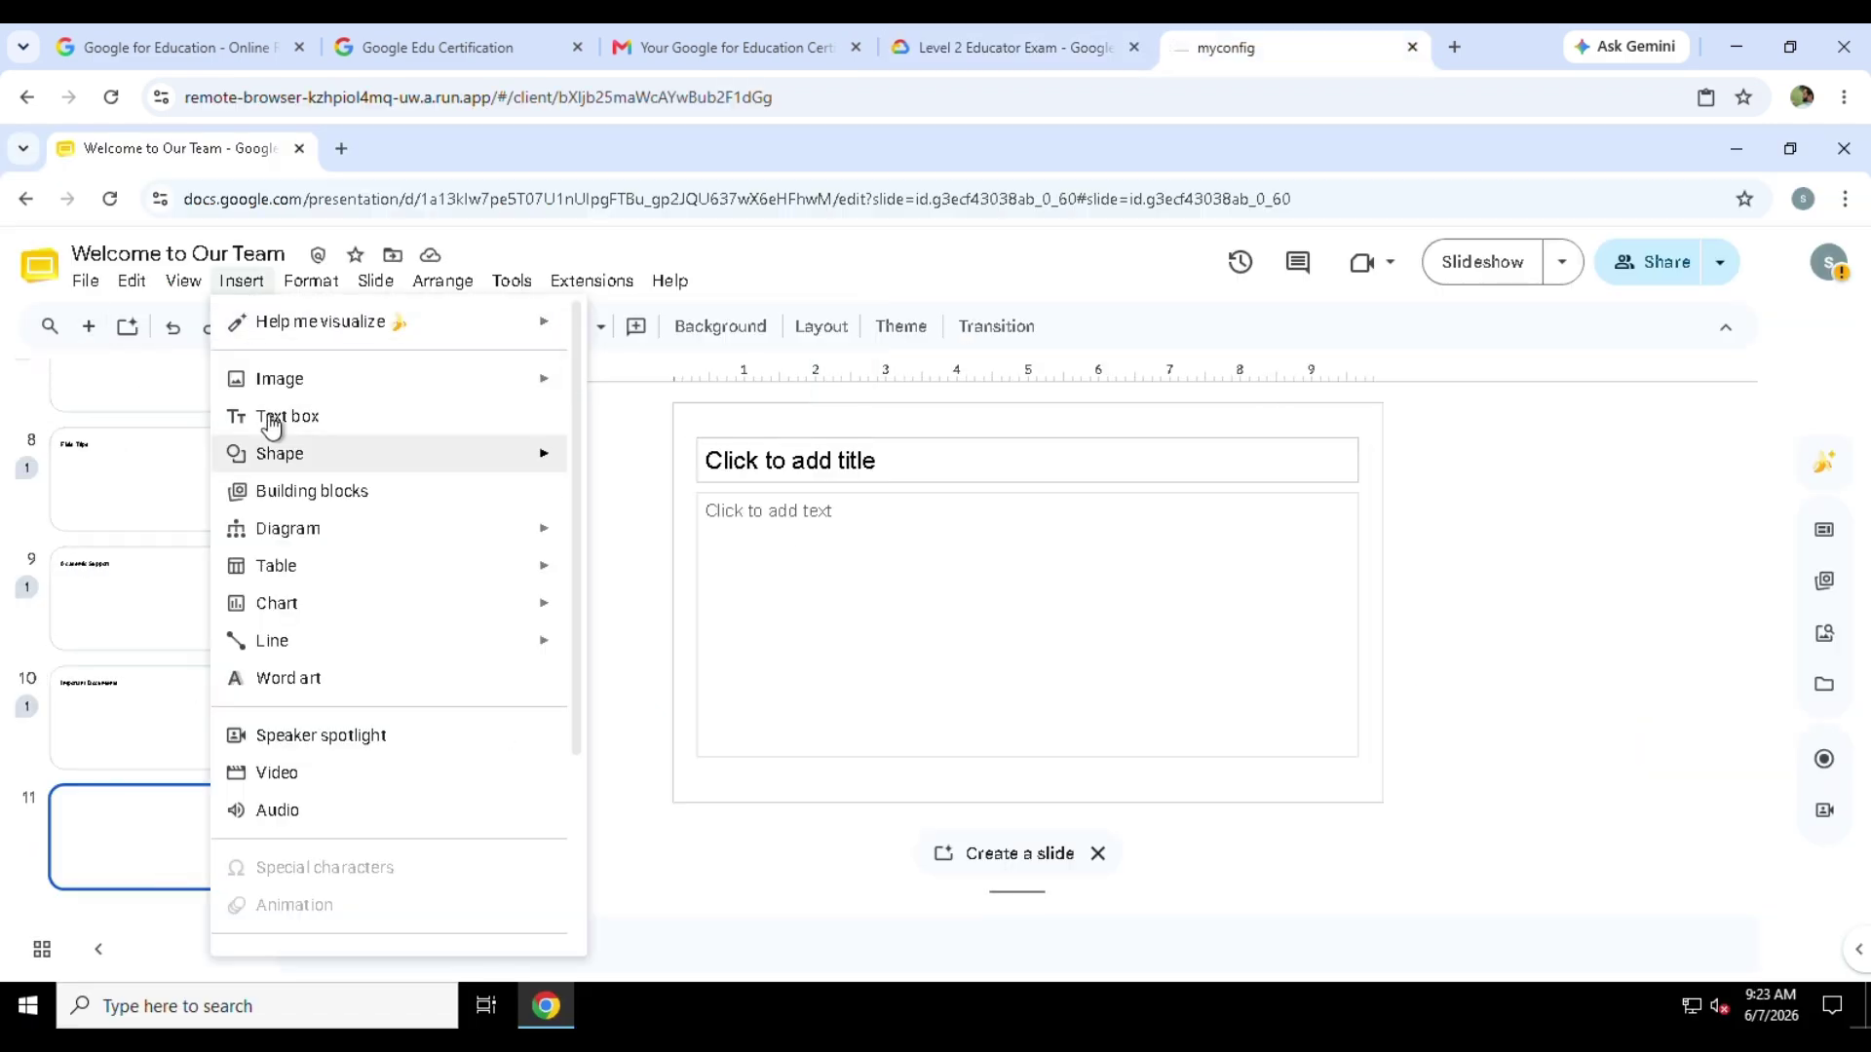
pyautogui.click(1063, 30)
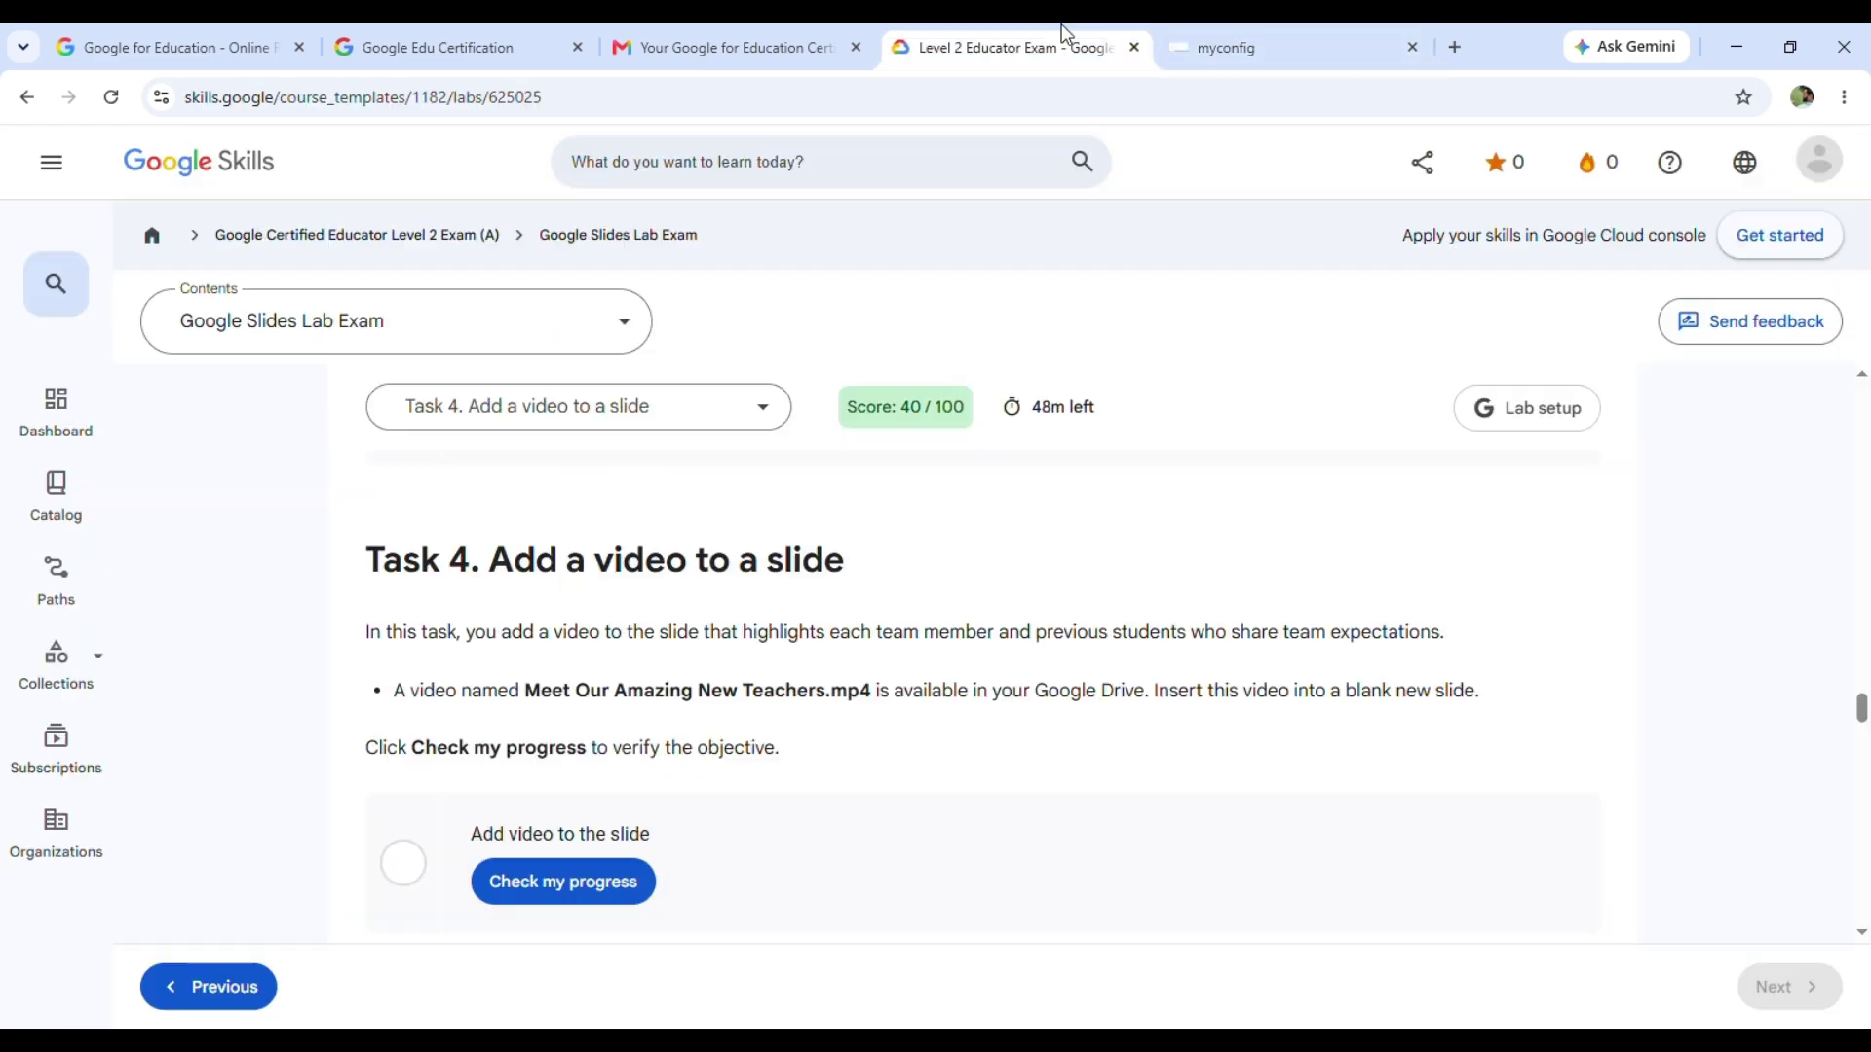
pyautogui.click(1271, 34)
# Insert the video Meet Our Amazing New Teachers.mp4 from My Drive into the new slide.
pyautogui.moveTo(414, 387)
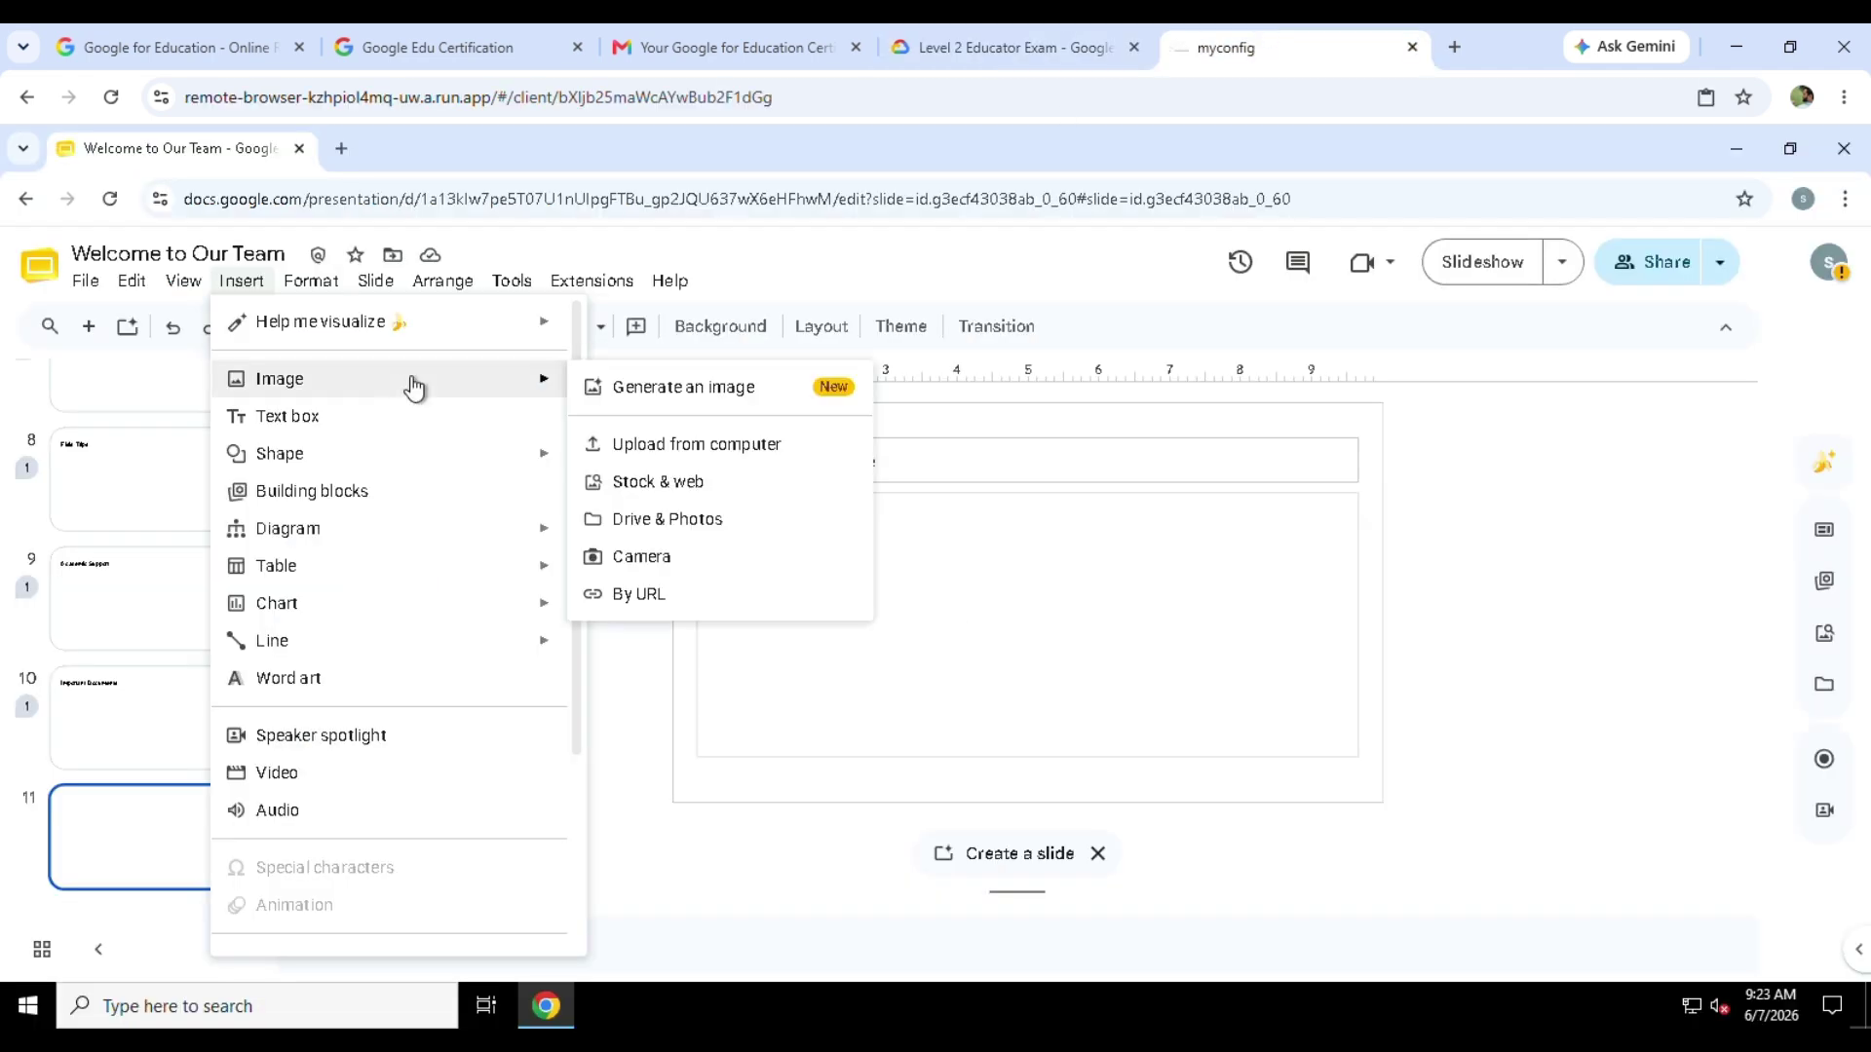
pyautogui.click(639, 531)
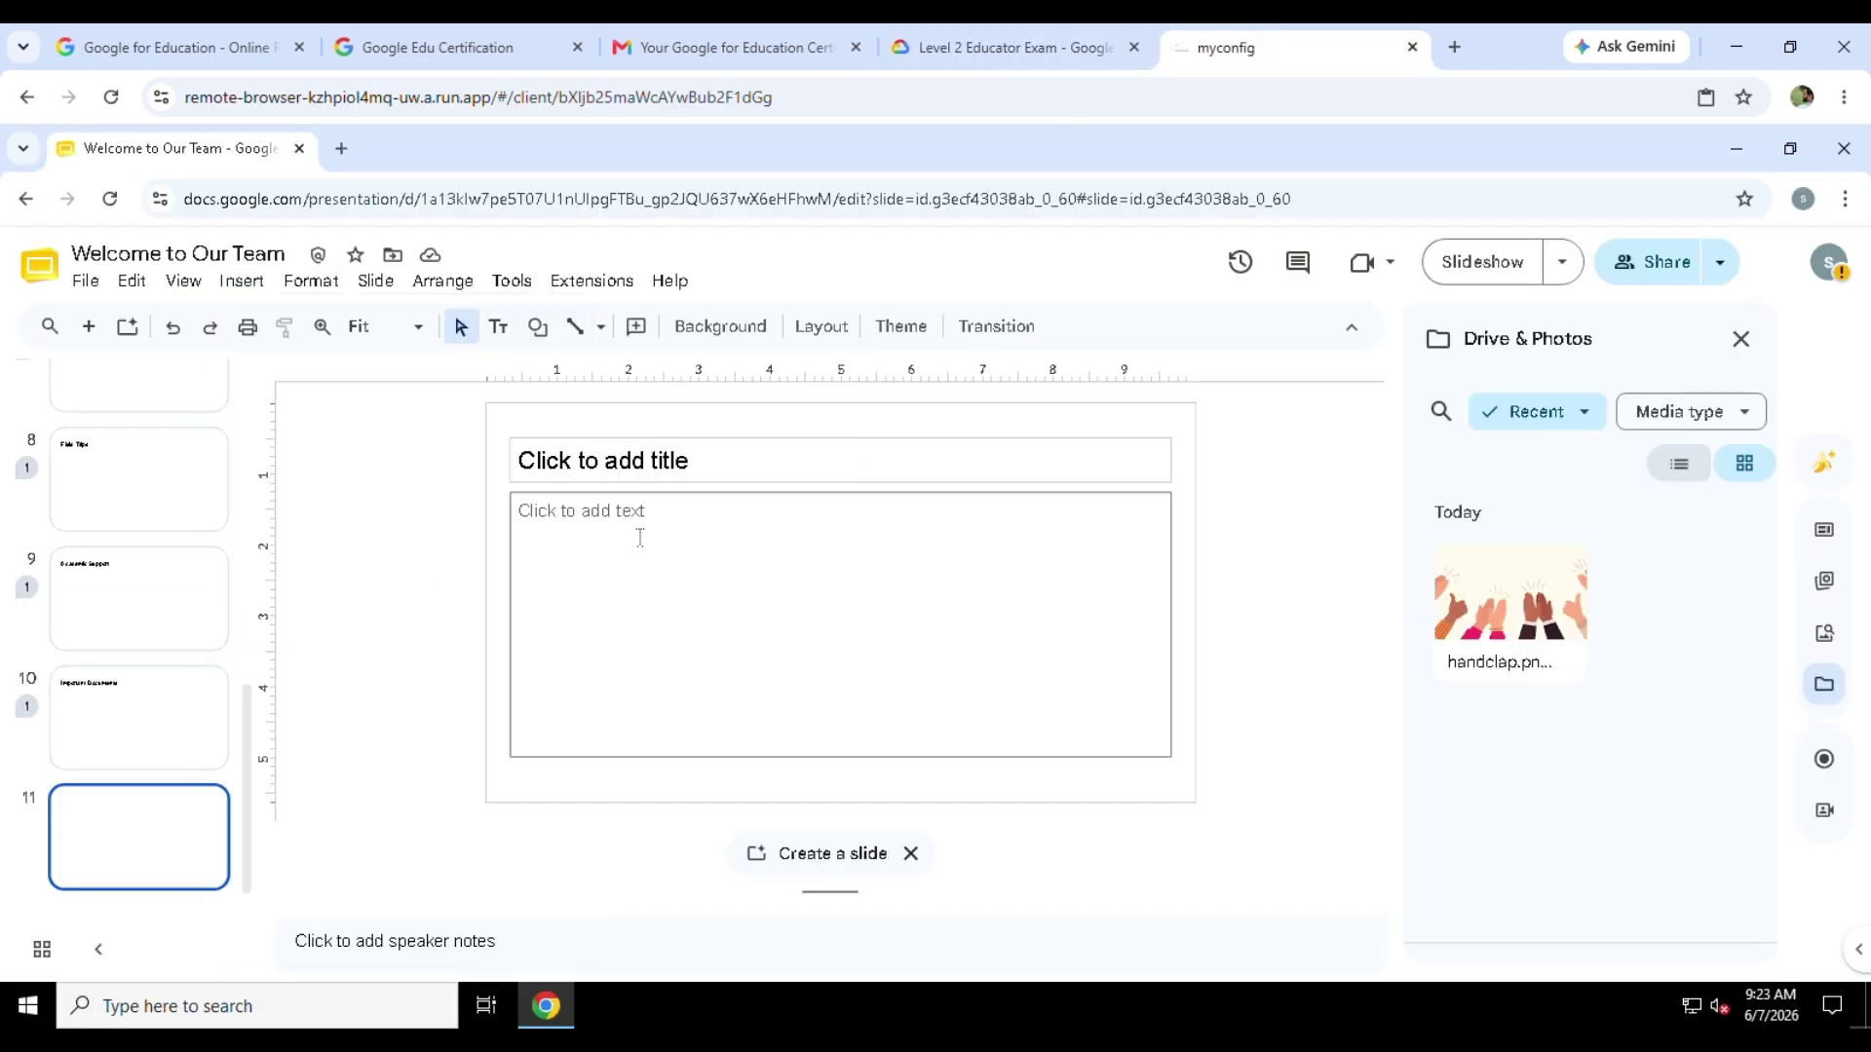
pyautogui.click(240, 281)
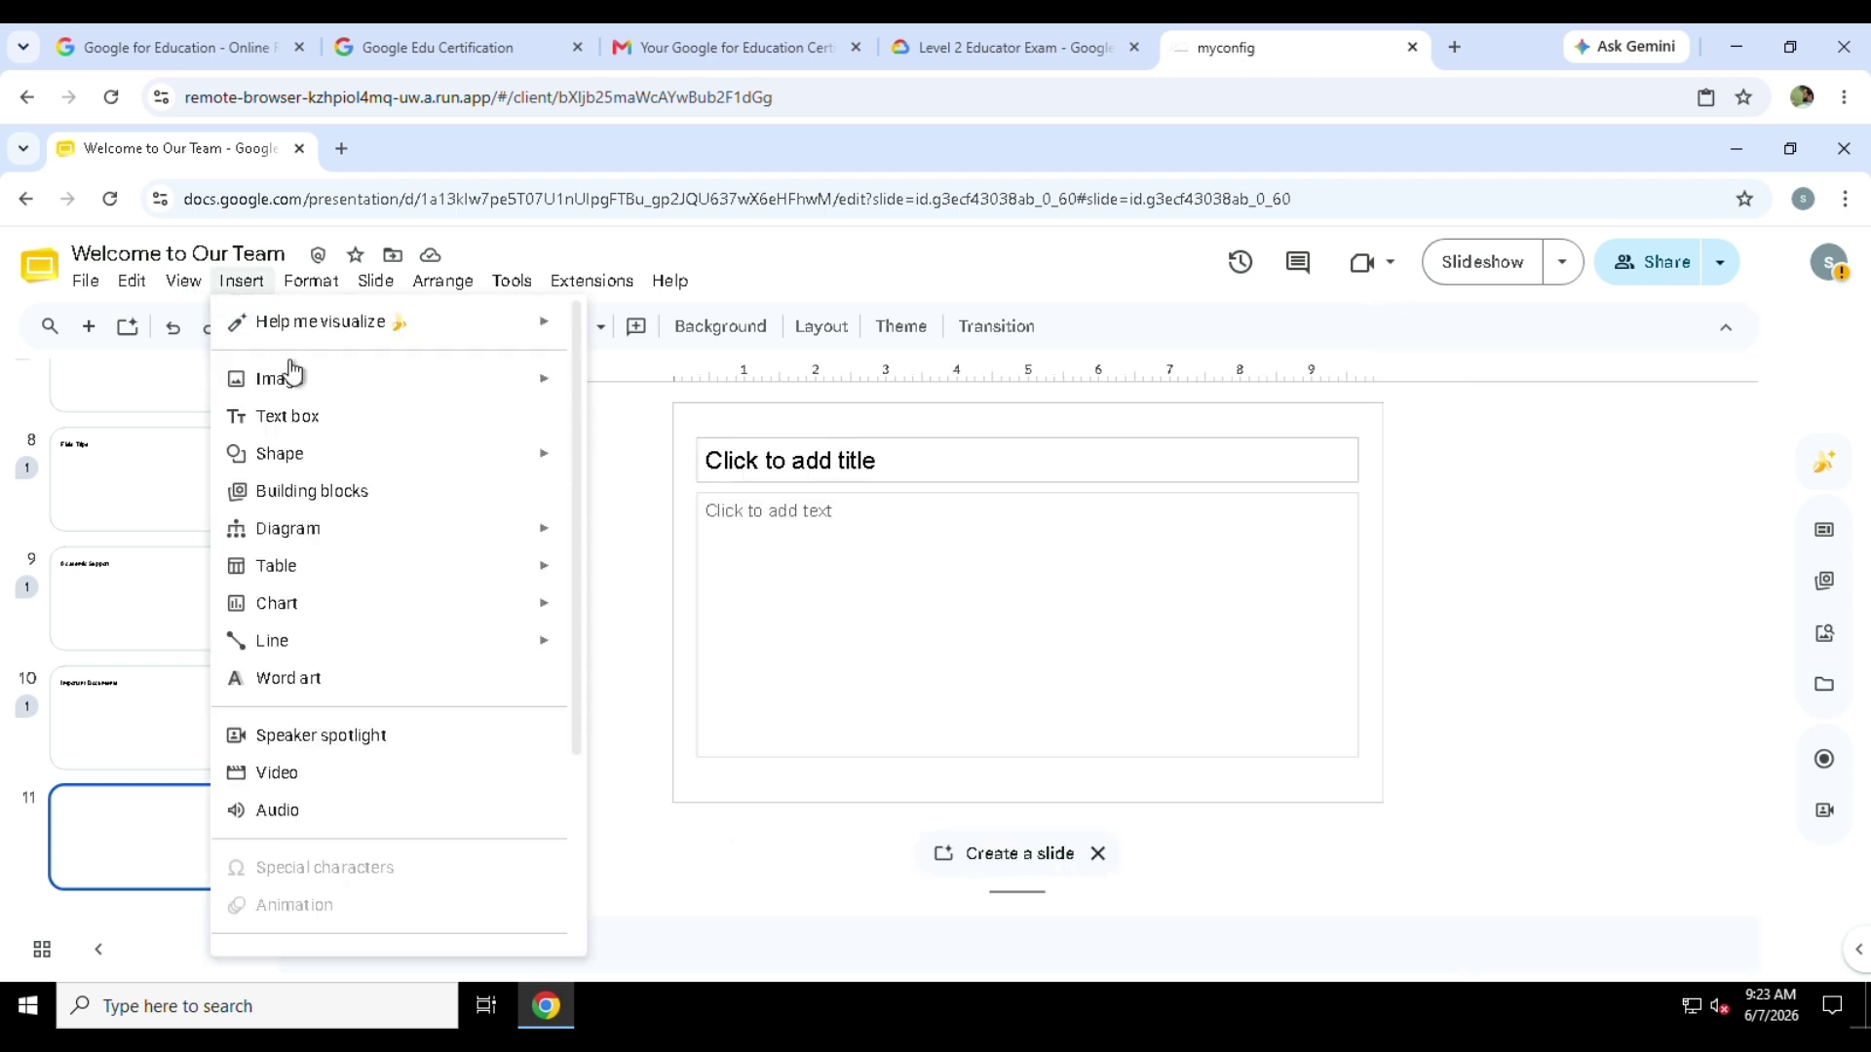
pyautogui.click(336, 780)
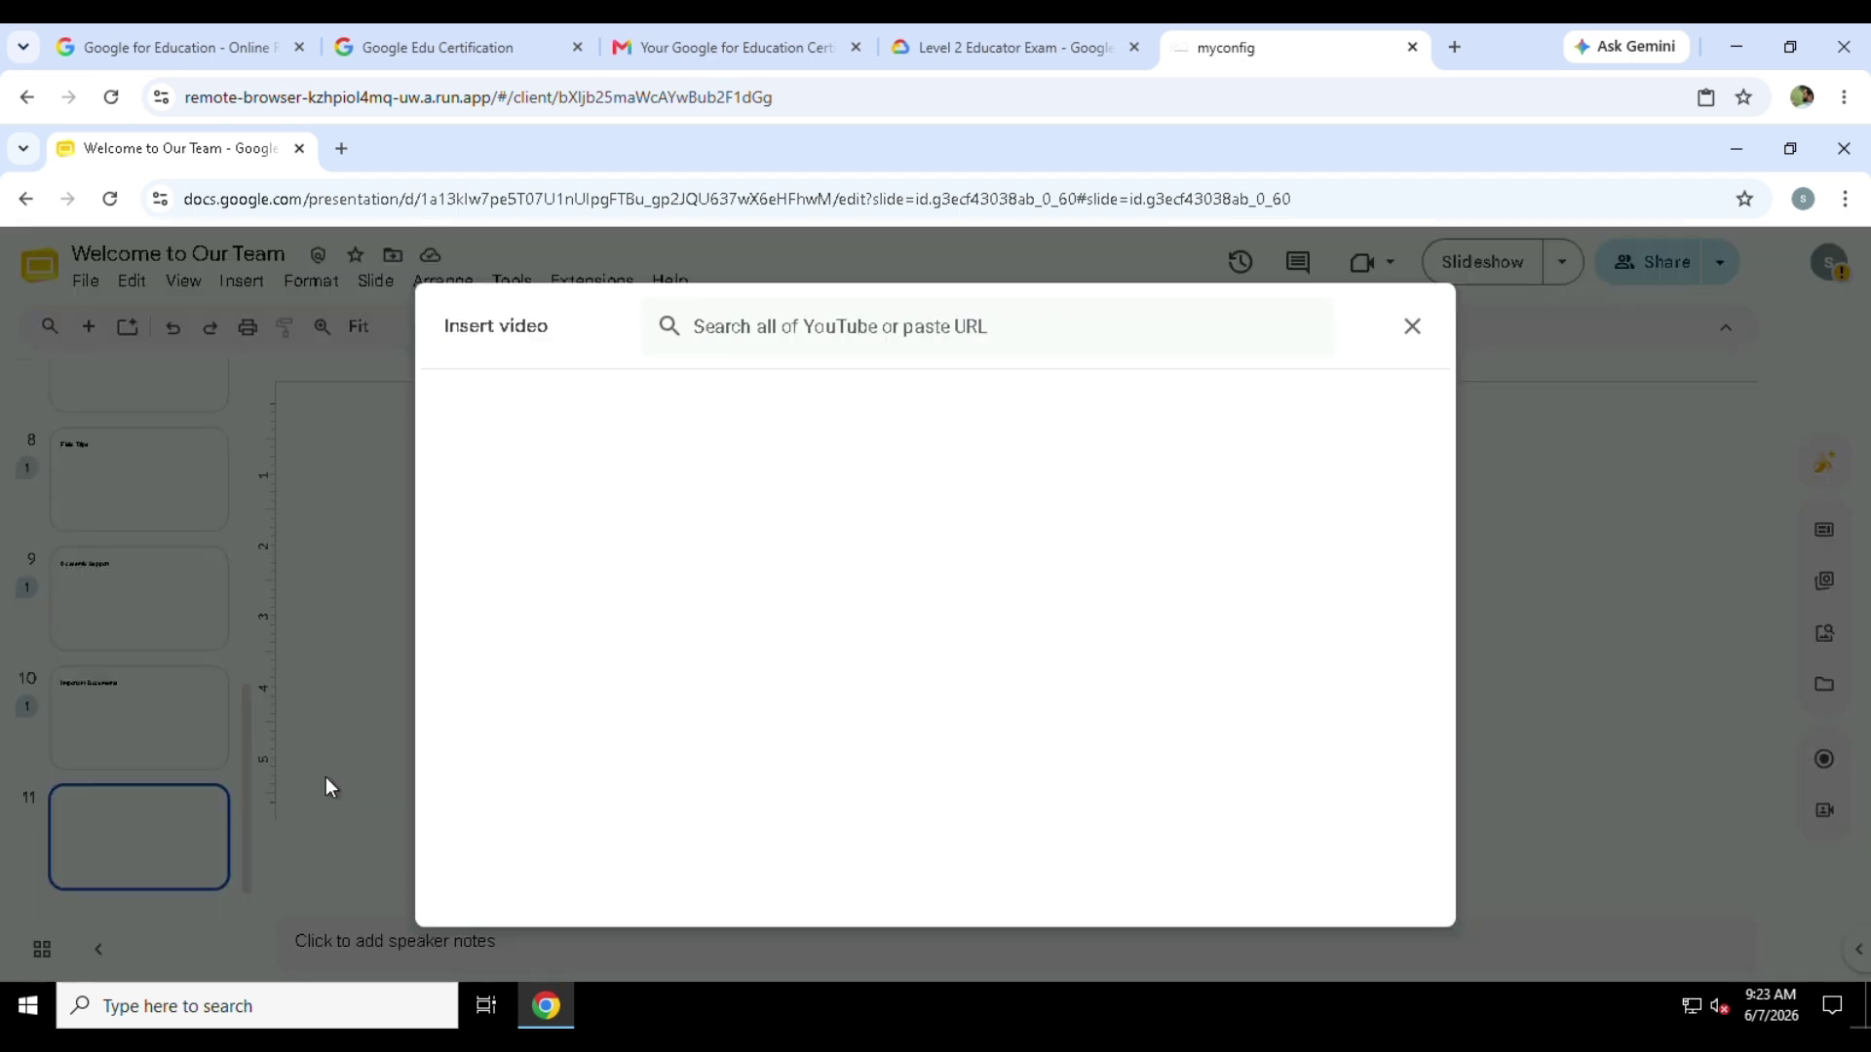
pyautogui.click(612, 408)
pyautogui.click(773, 631)
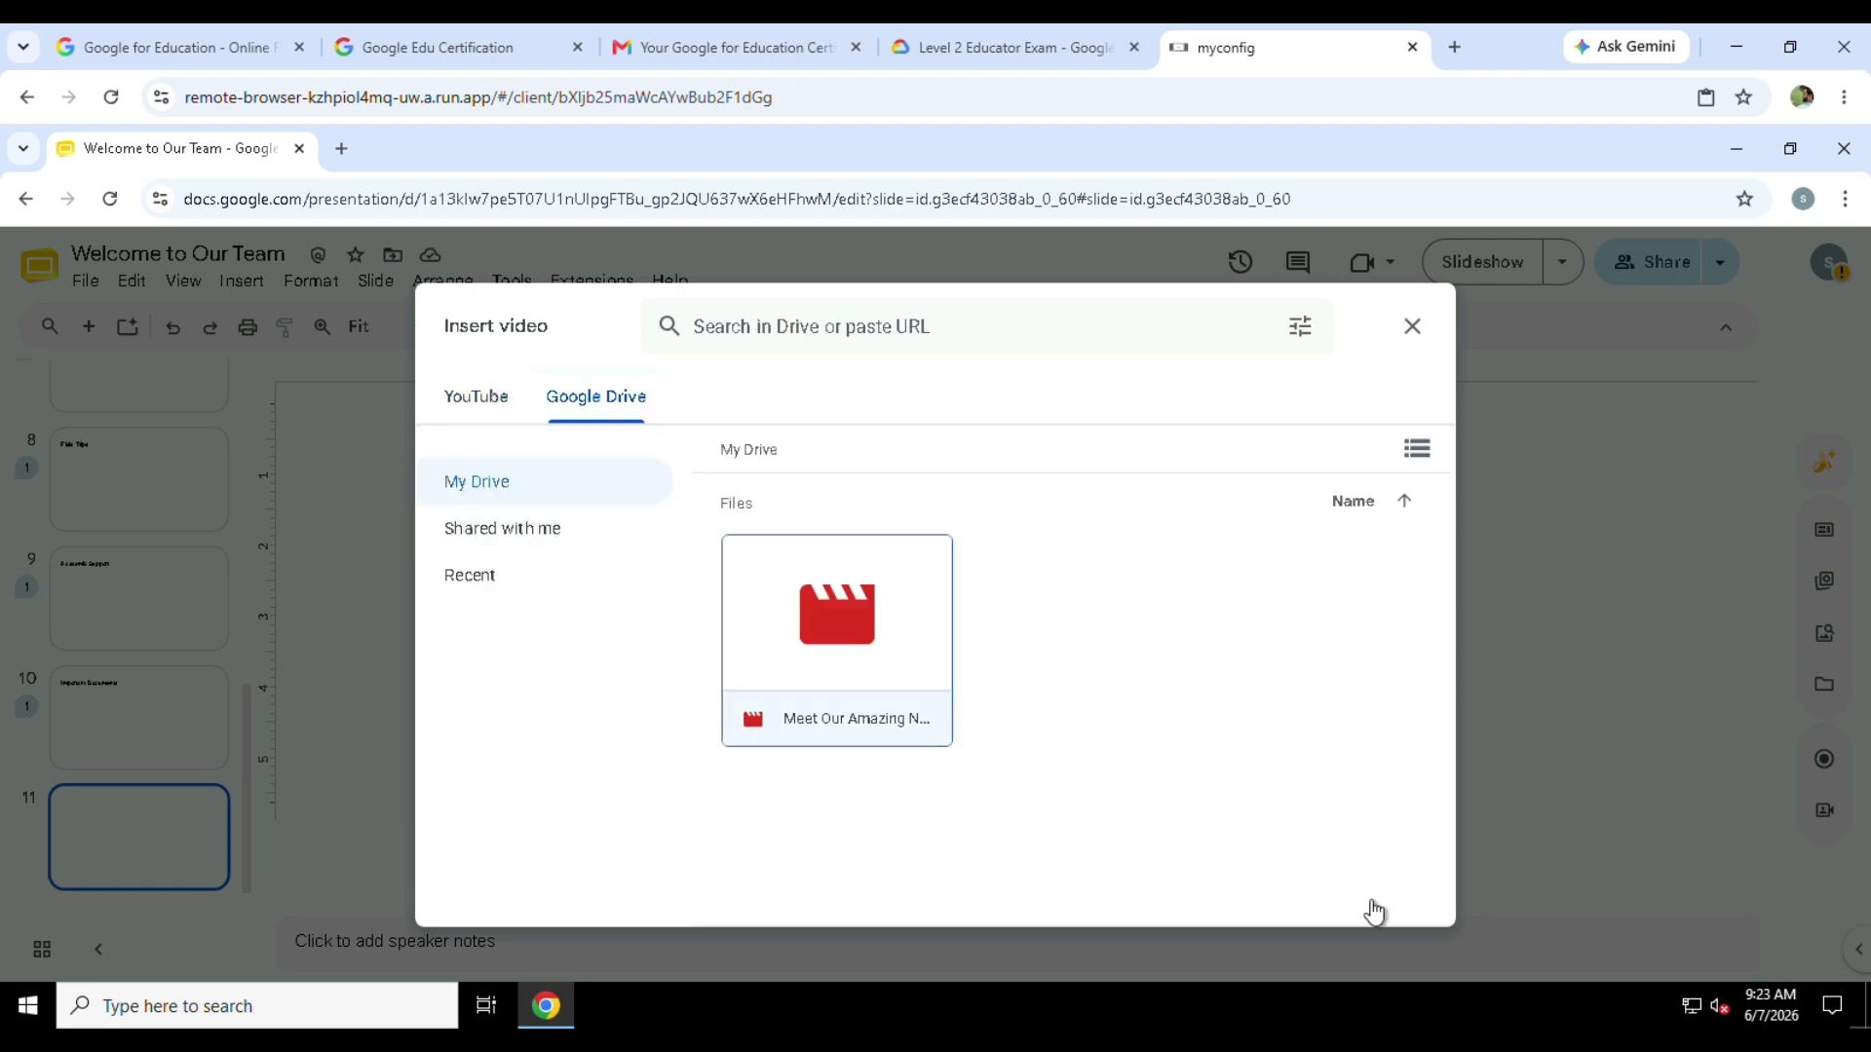
pyautogui.click(1403, 904)
pyautogui.click(1089, 833)
# Check the progress of Task 4 on the lab page and read the Task 5 instructions for sharing the presentation.
pyautogui.click(1033, 47)
pyautogui.click(539, 891)
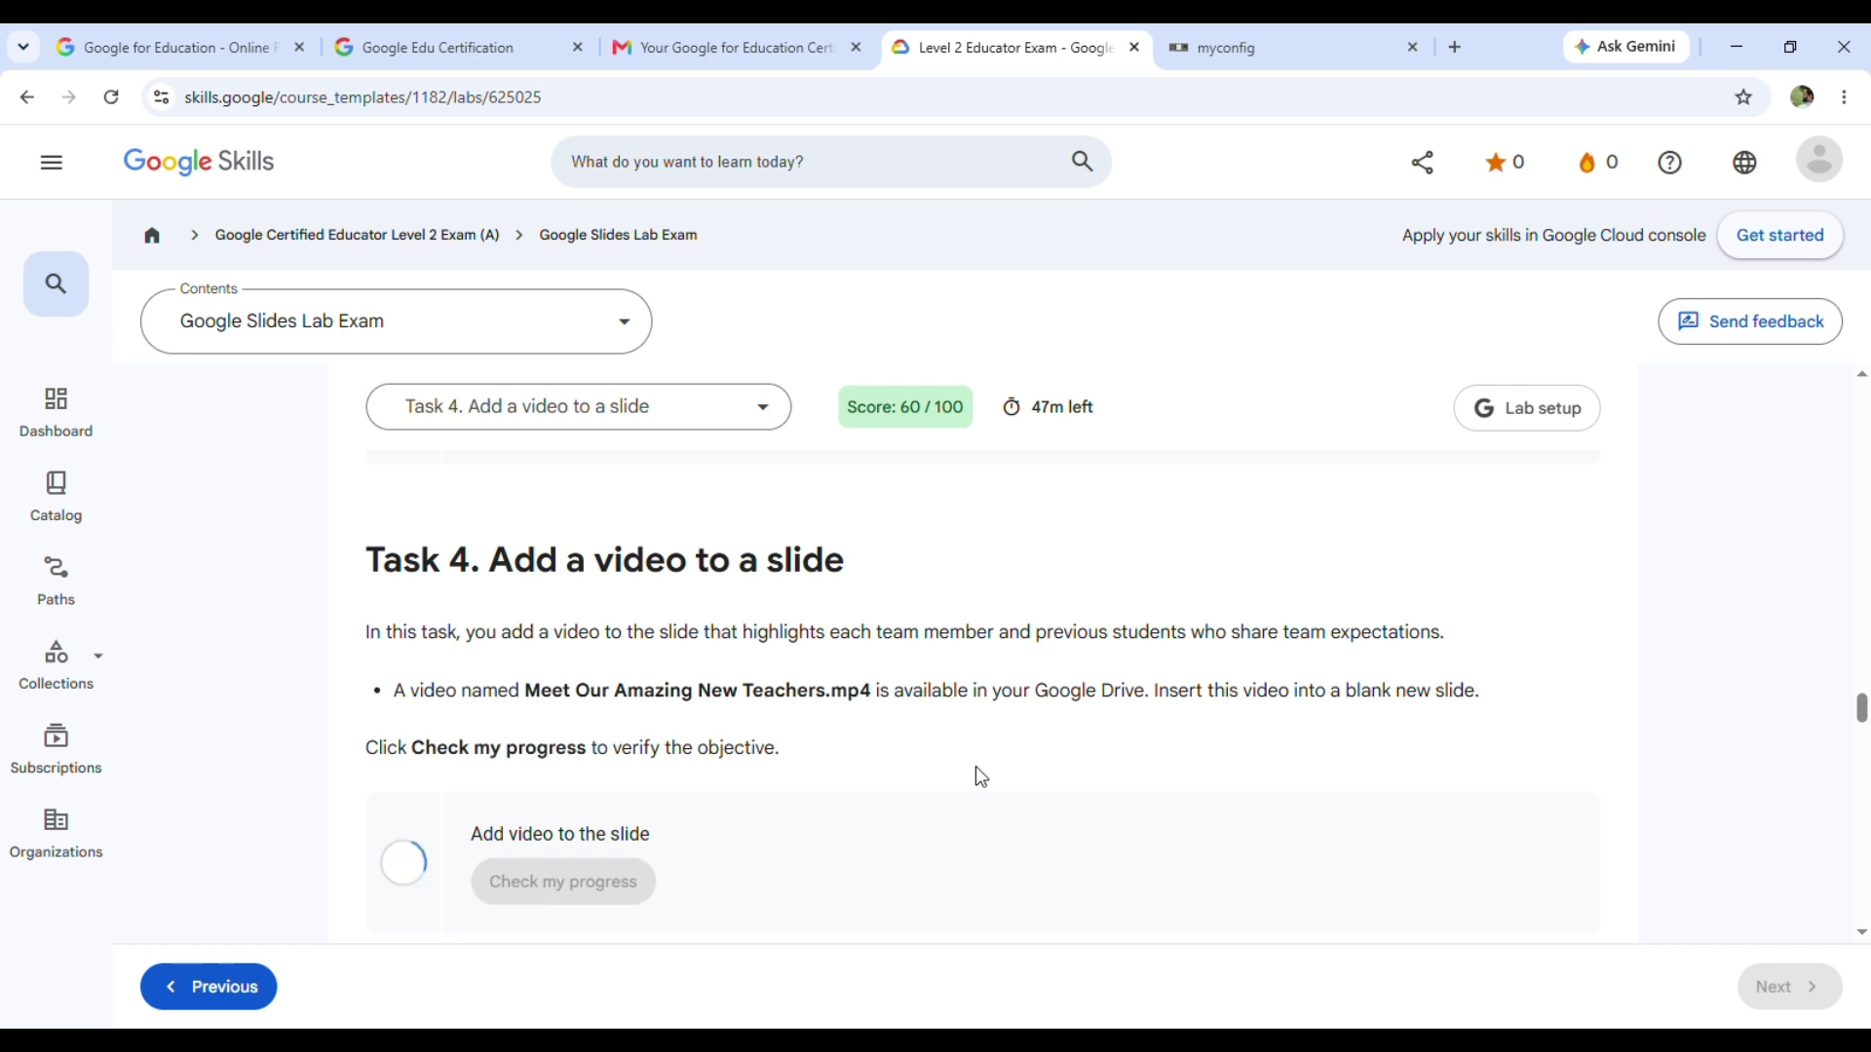
pyautogui.scroll(-2, 975, 766)
pyautogui.scroll(-2, 974, 766)
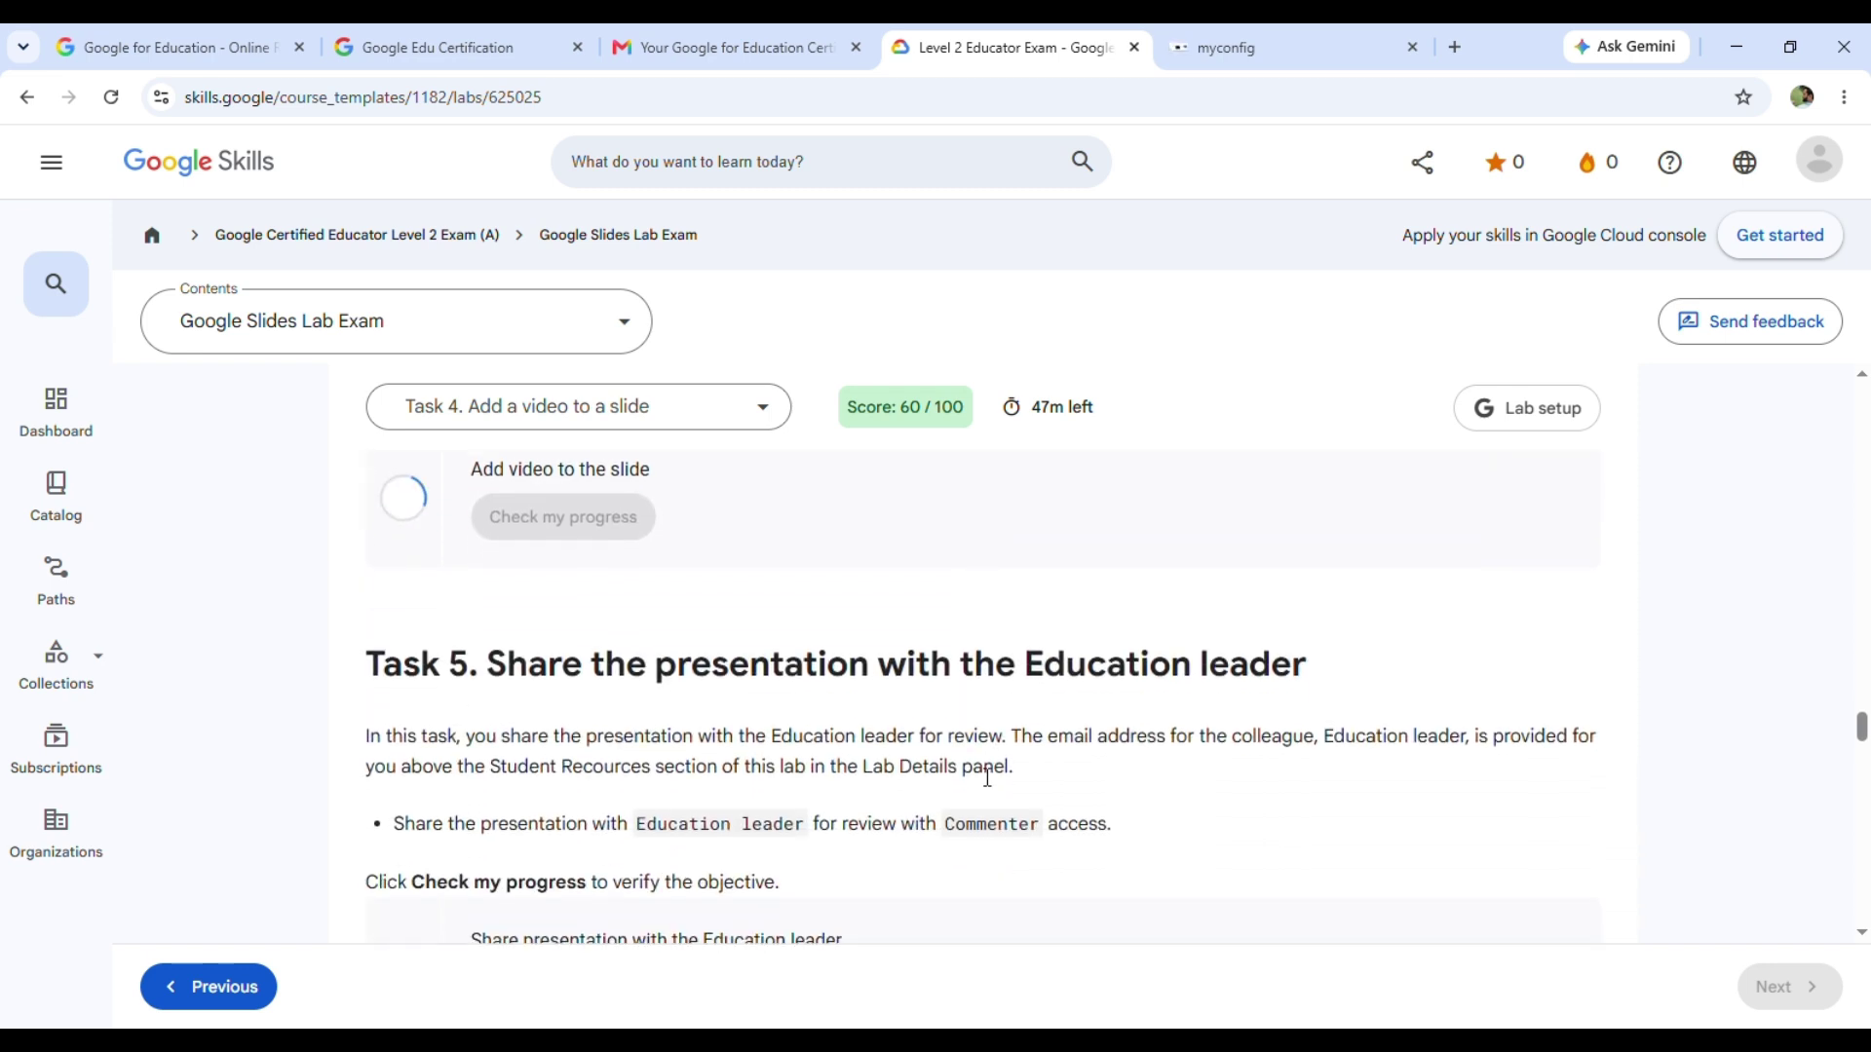
pyautogui.scroll(-1, 1498, 483)
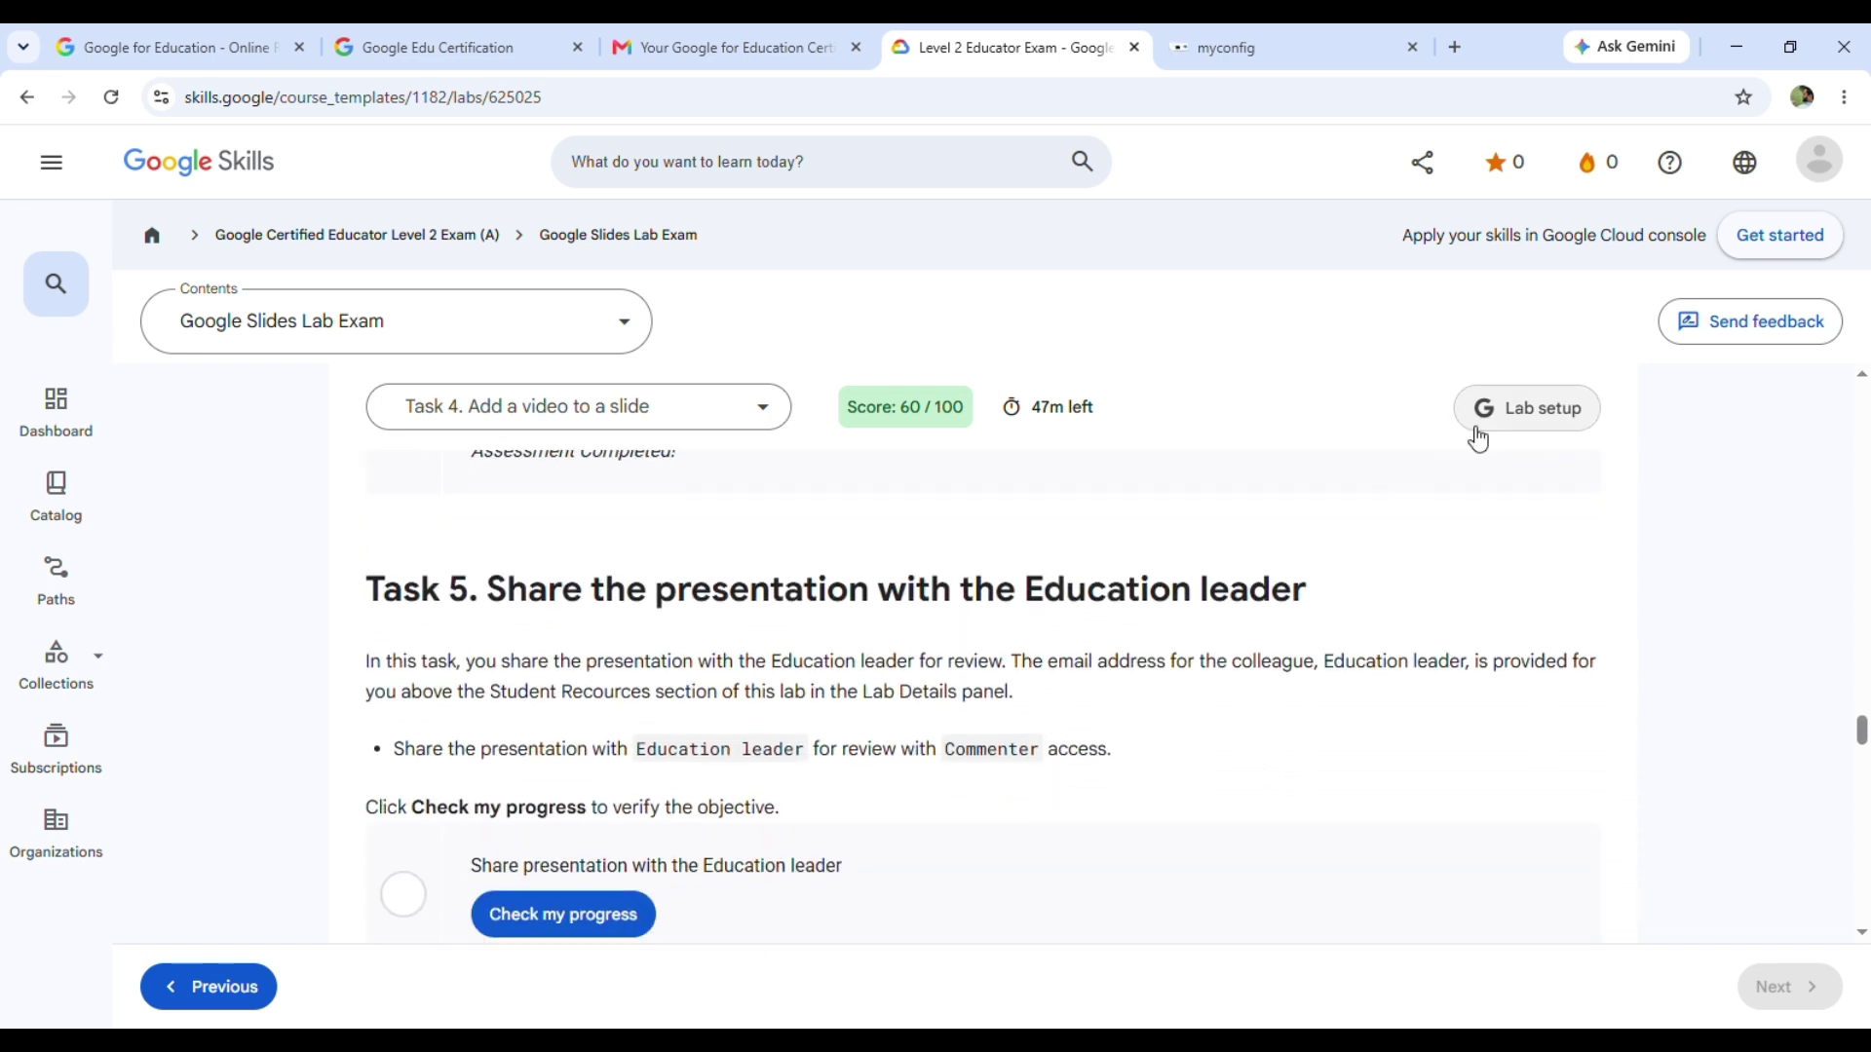
# Share the presentation with the Education Leader's e-mail address from the lab page as Commenter, and check the progress of Task 5.
pyautogui.click(1520, 407)
pyautogui.scroll(-5, 1612, 829)
pyautogui.click(1618, 860)
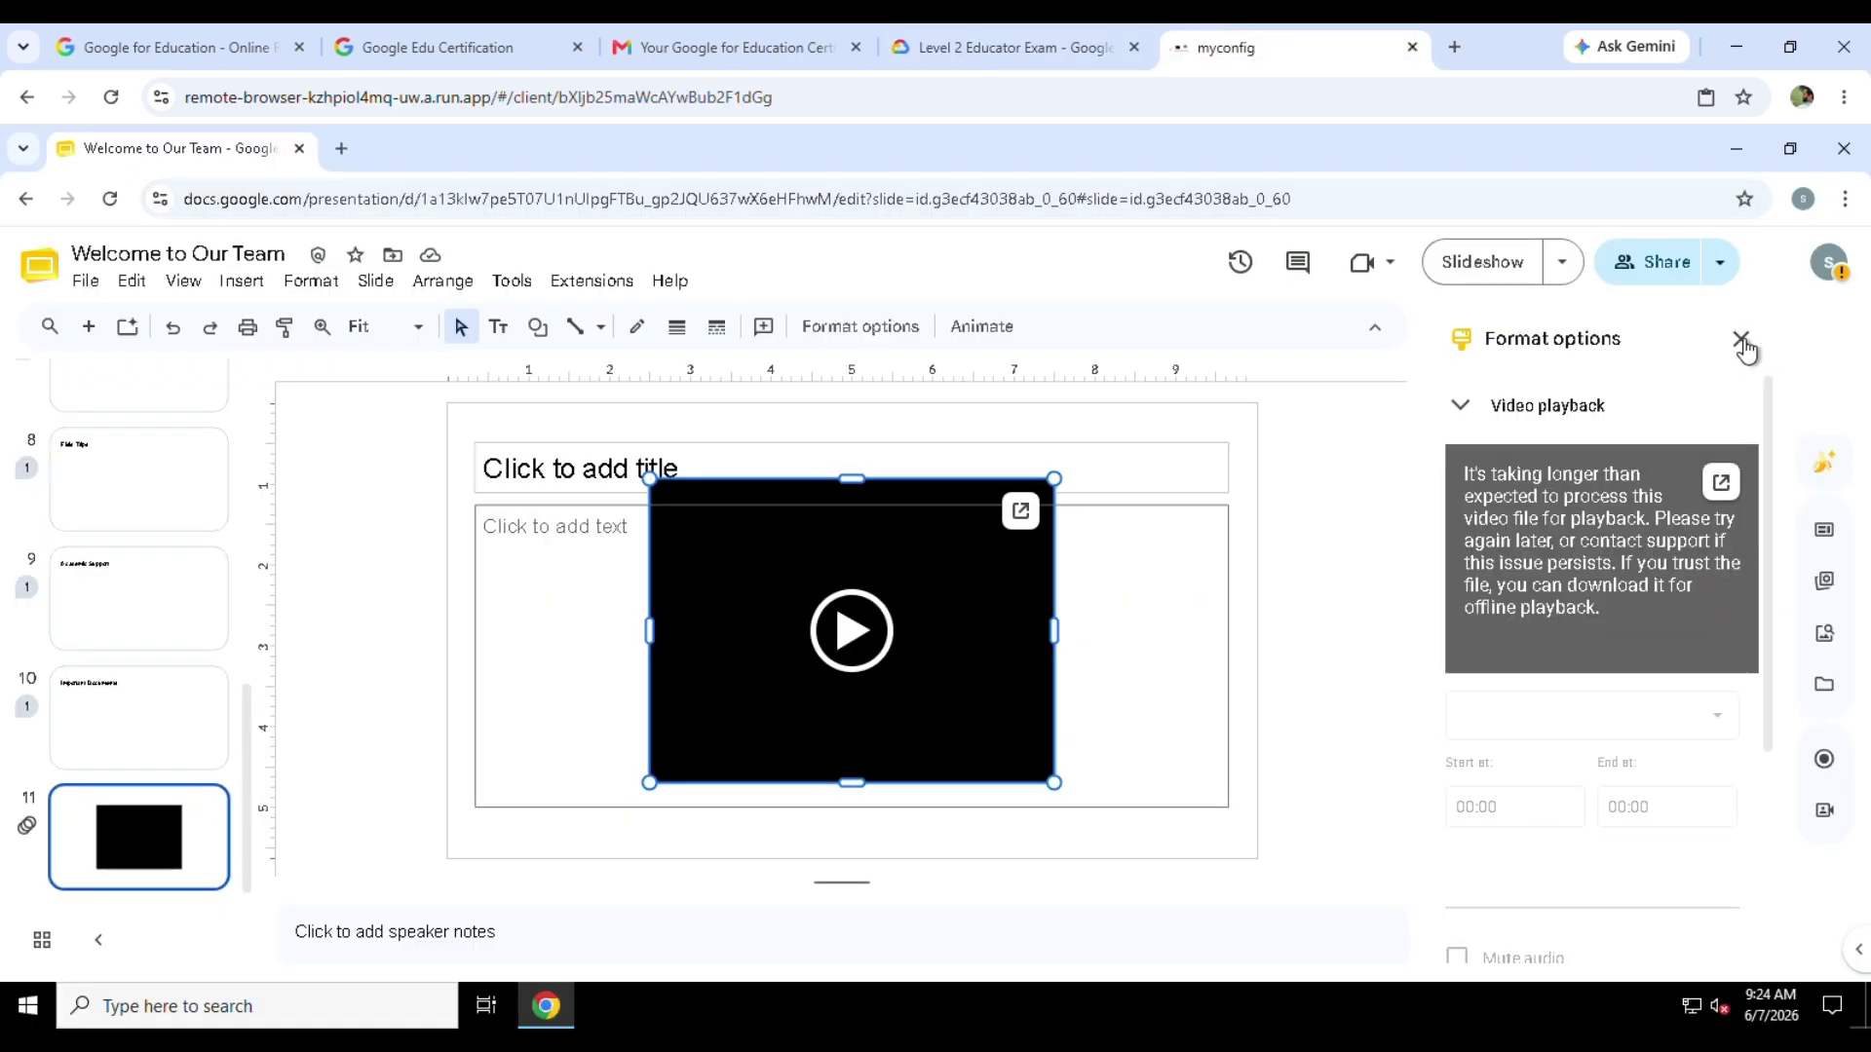
pyautogui.click(1740, 341)
pyautogui.click(1678, 275)
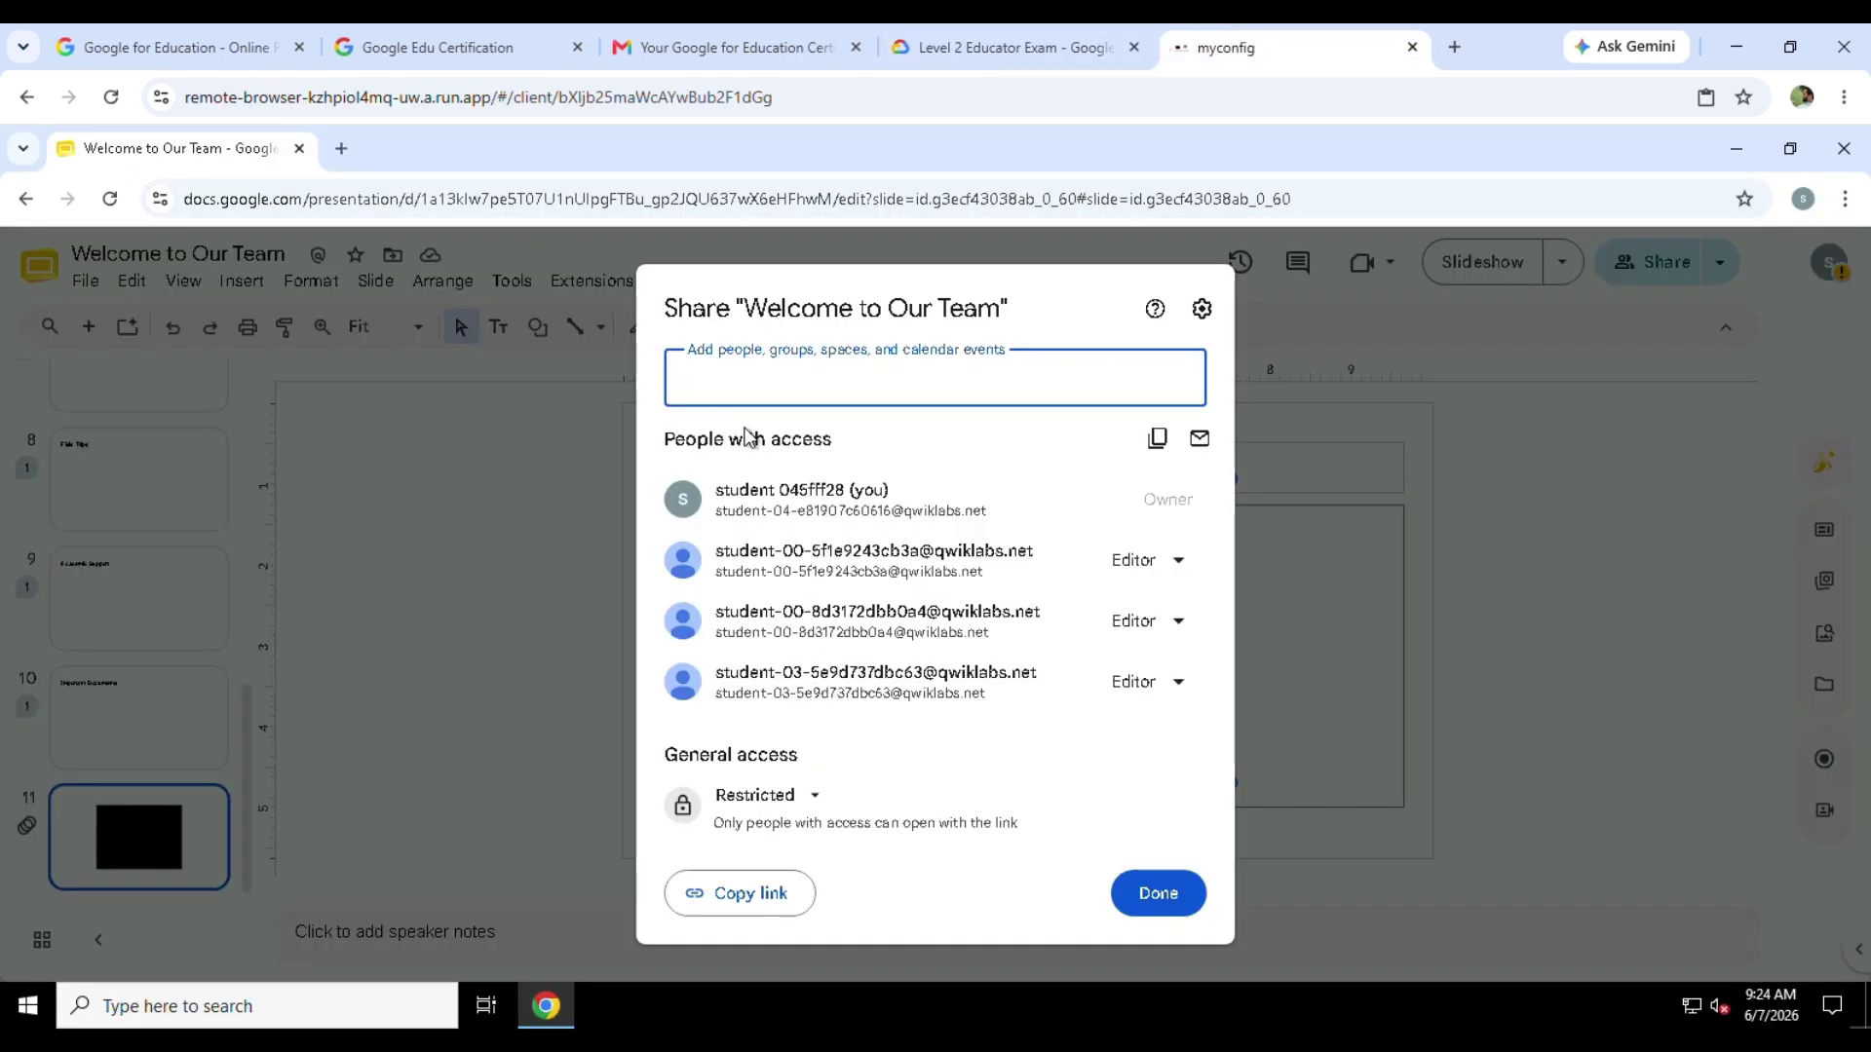
pyautogui.hotkey('ctrl', 'v')
pyautogui.click(1199, 468)
pyautogui.click(1115, 591)
pyautogui.click(1158, 808)
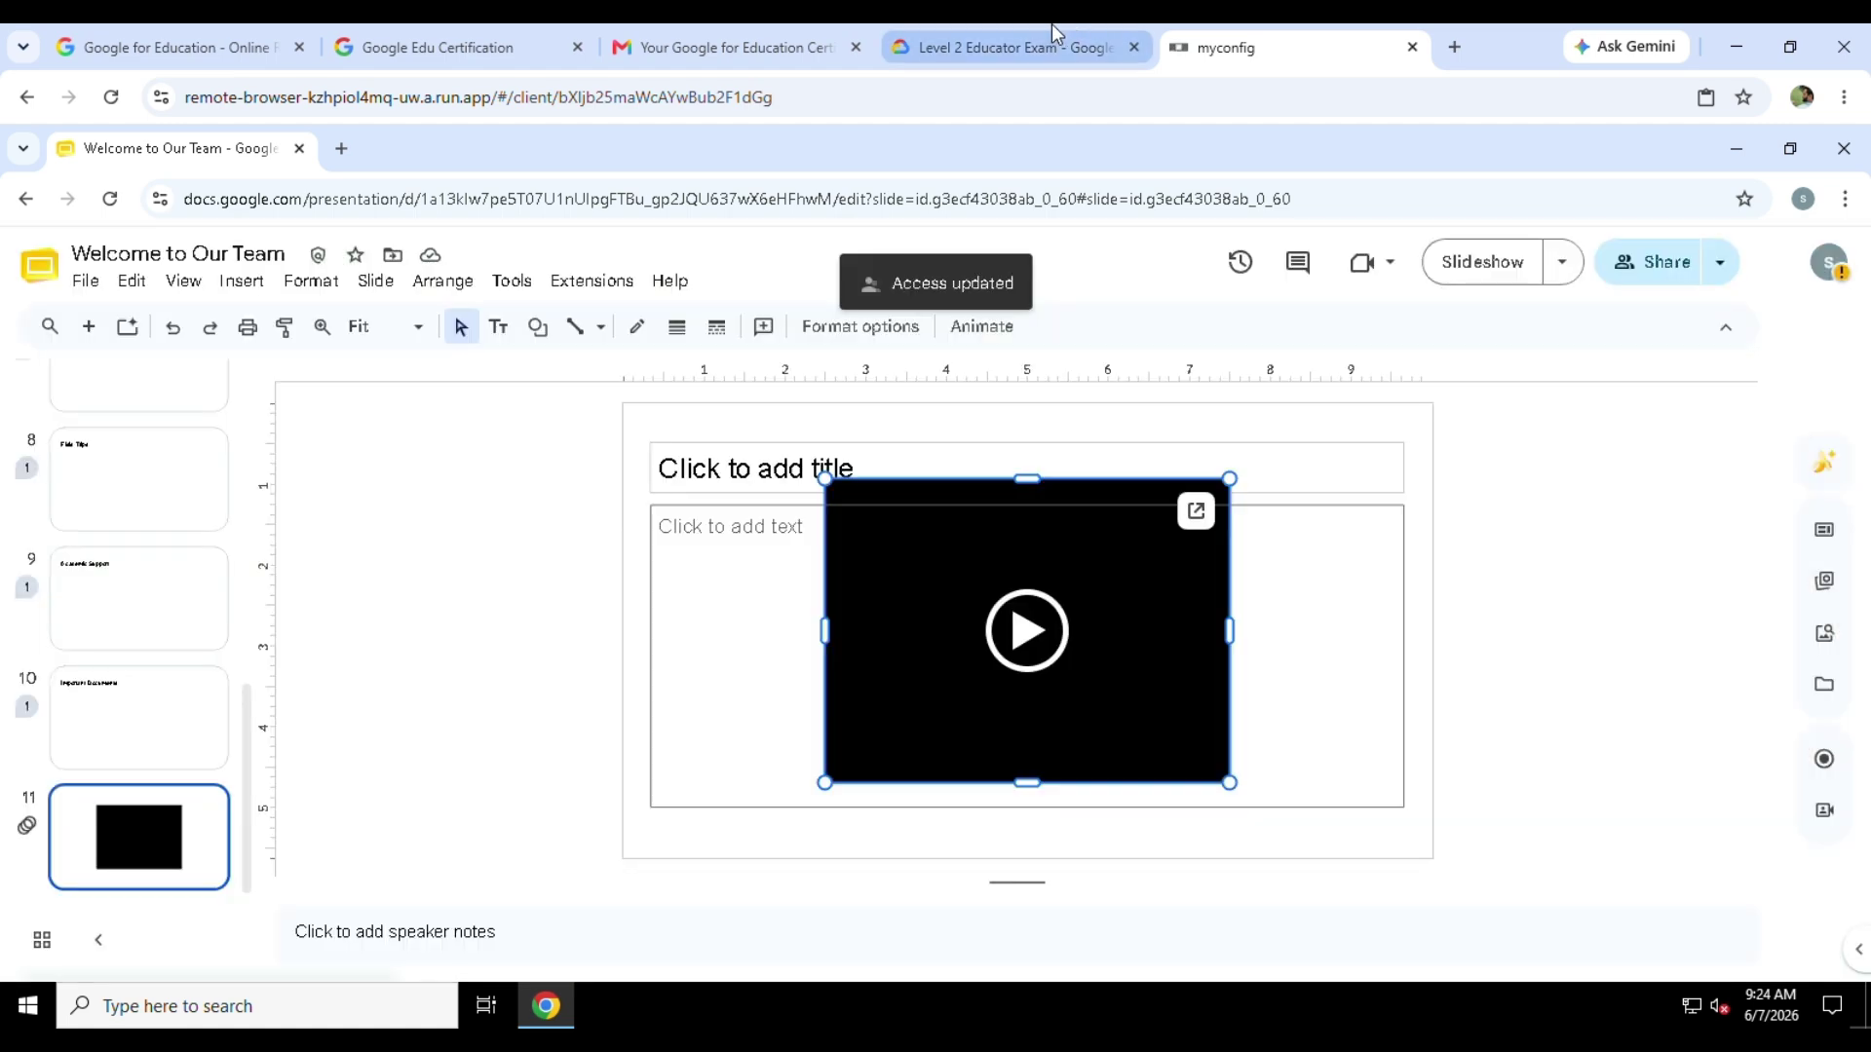
pyautogui.click(1014, 47)
pyautogui.click(551, 914)
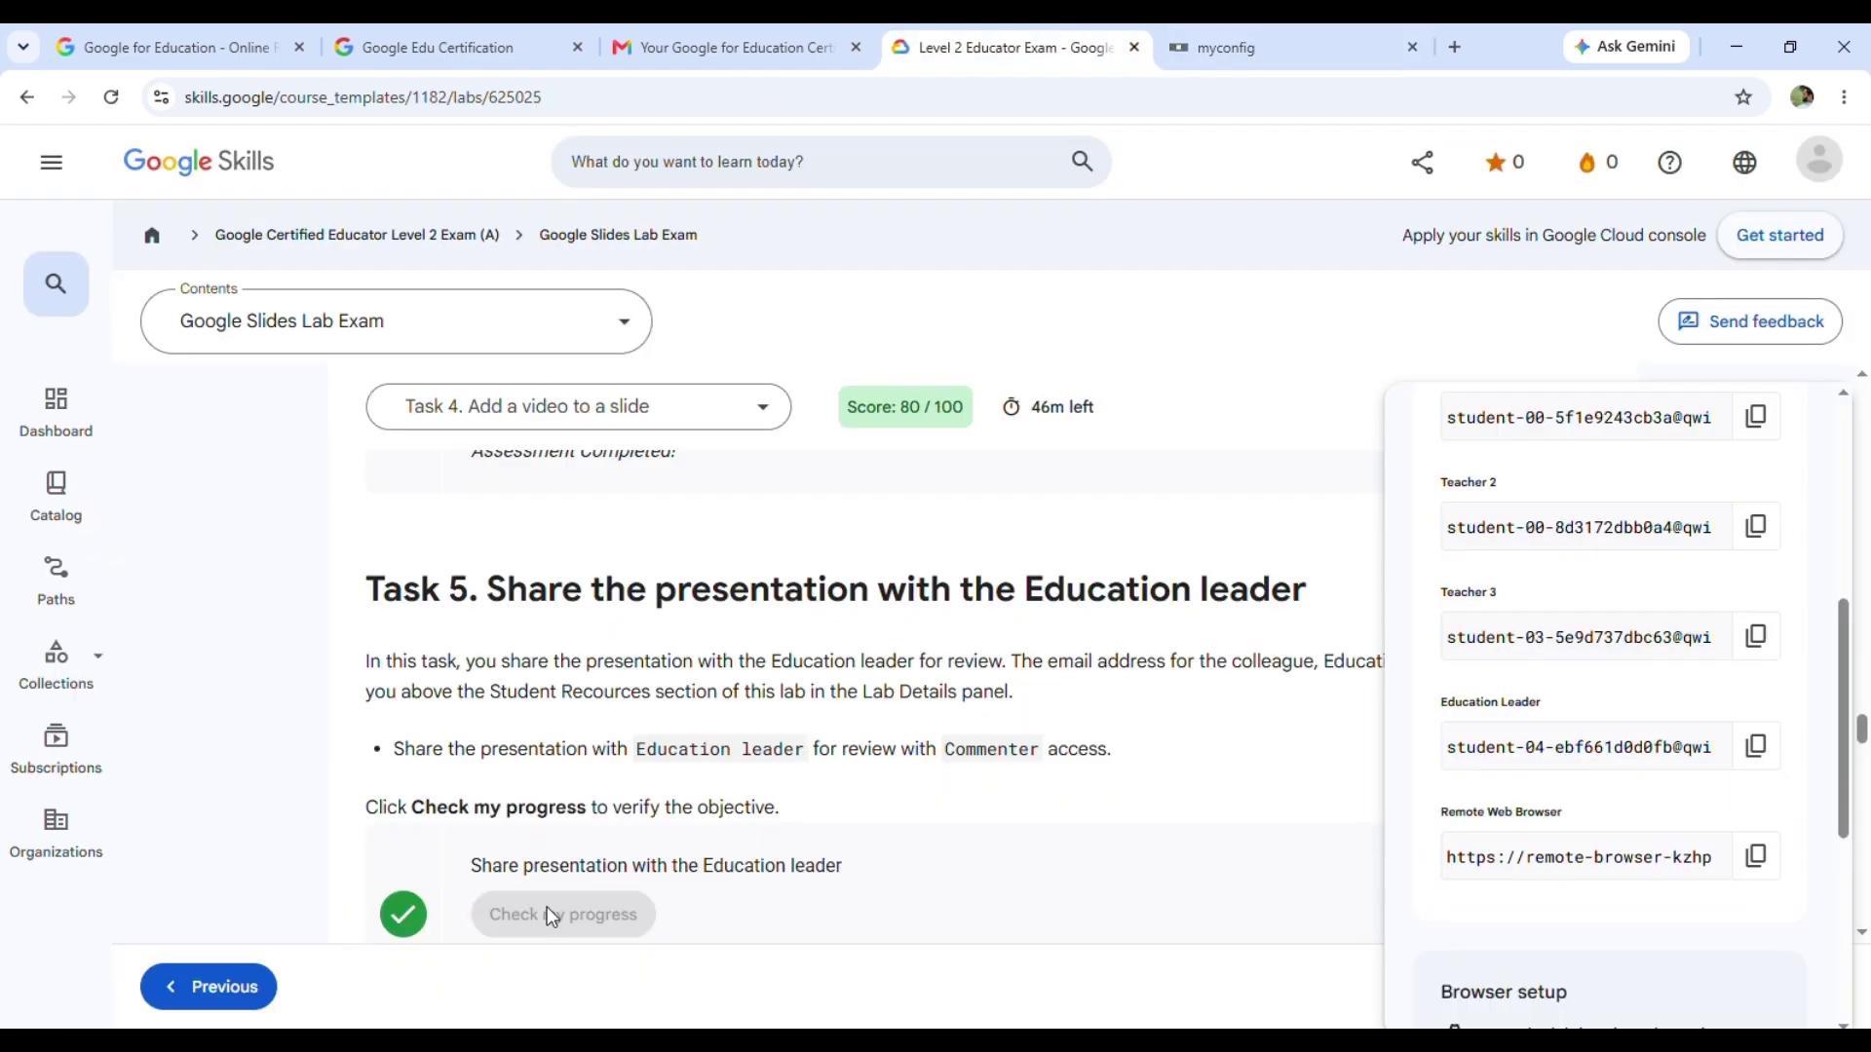